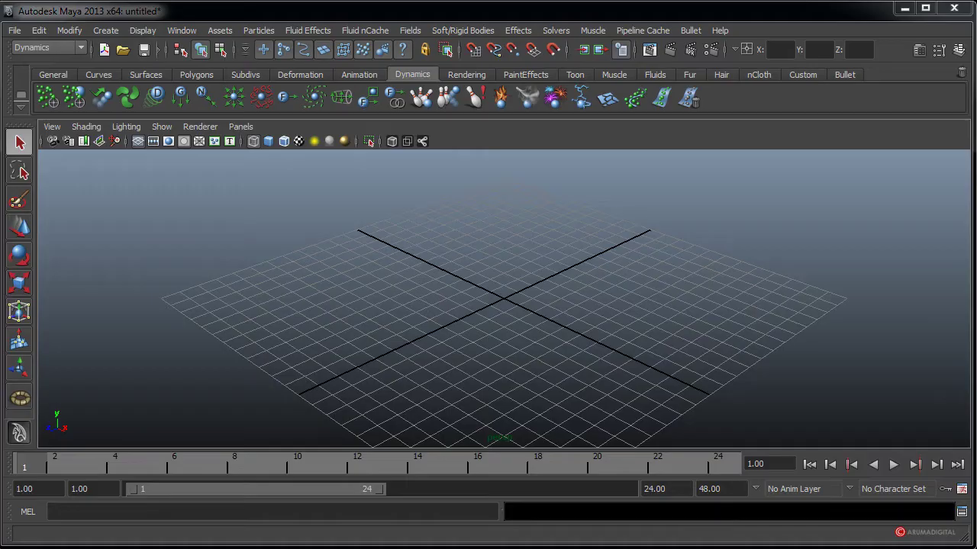
Create a polygon plane drawn out across the grid
mouse_move(601, 267)
alt+right_down()
mouse_move(419, 321)
mouse_move(450, 320)
alt+right_up()
alt+drag(450, 321, 402, 323)
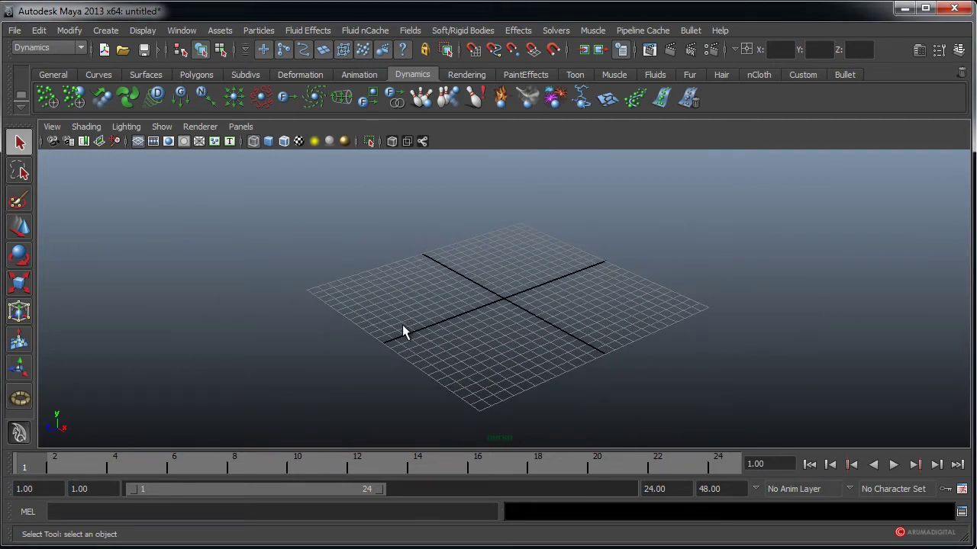
click(106, 31)
mouse_move(142, 68)
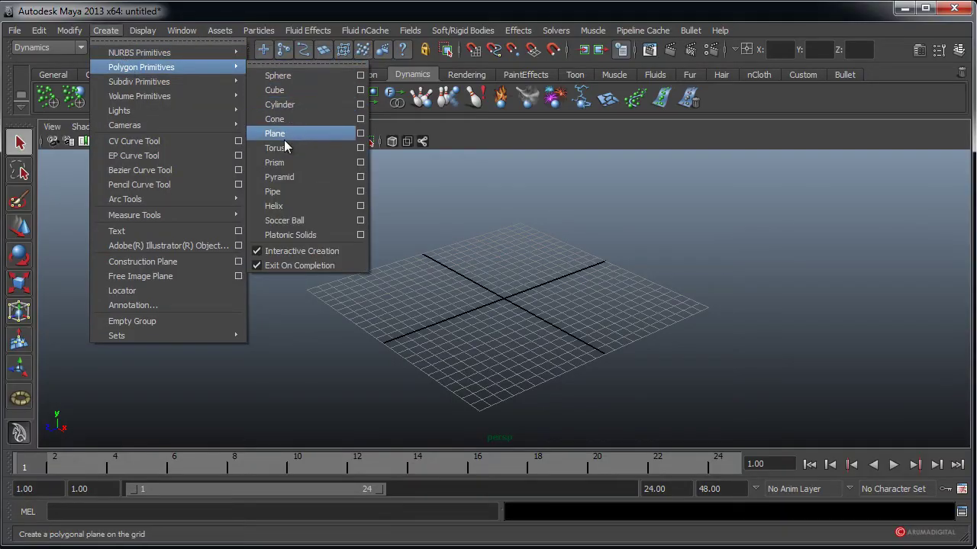
click(280, 134)
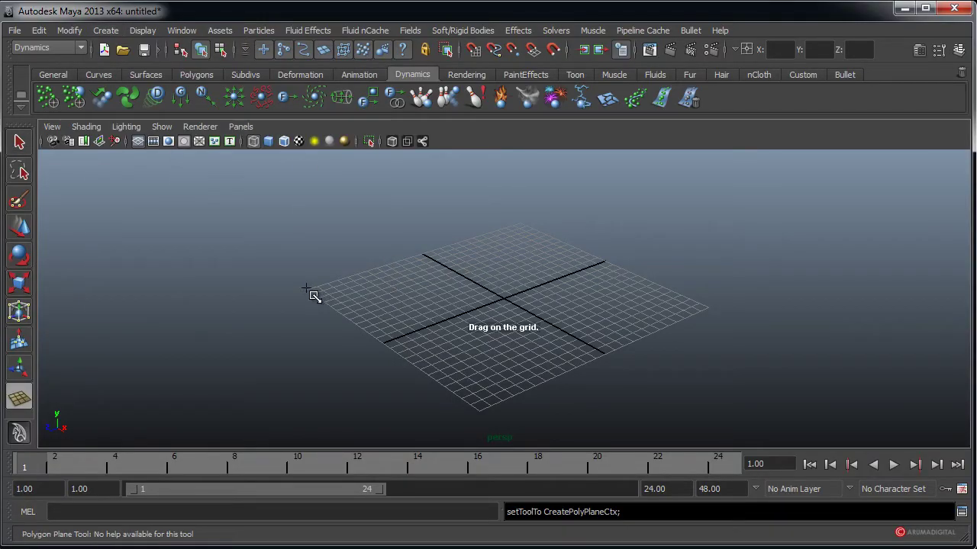
mouse_move(308, 287)
mouse_down()
mouse_move(432, 343)
mouse_move(717, 310)
mouse_move(710, 307)
mouse_up()
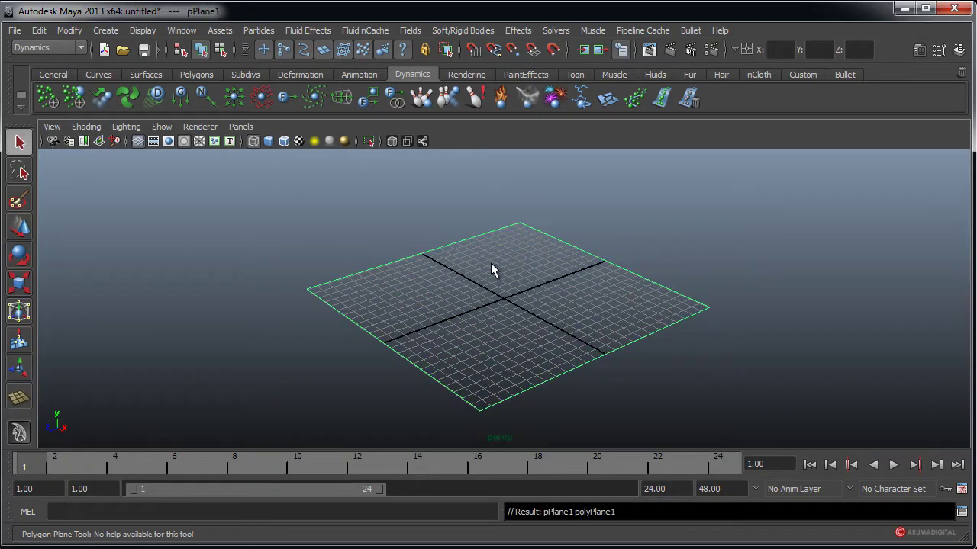
Set the plane's Subdivisions Width and Height to 50 in the Channel Box
click(958, 49)
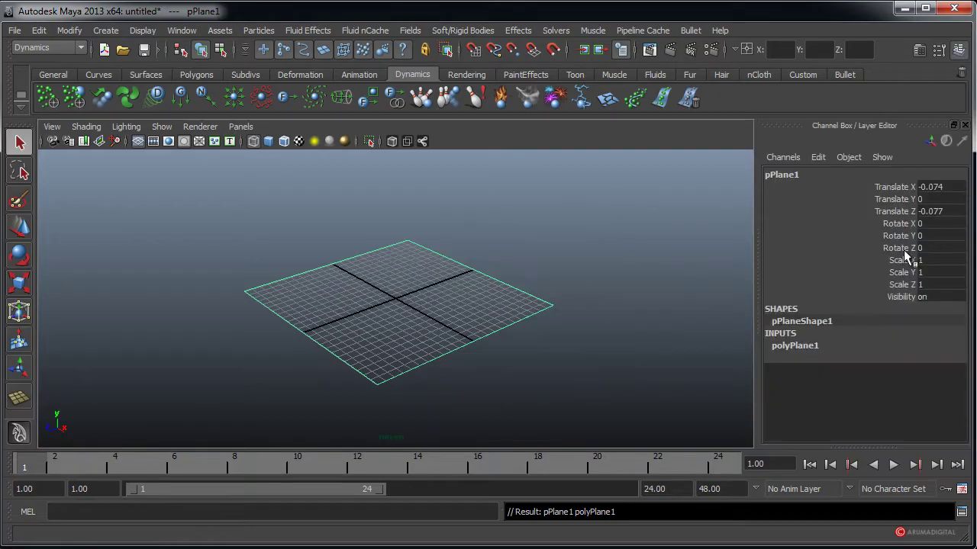
click(812, 350)
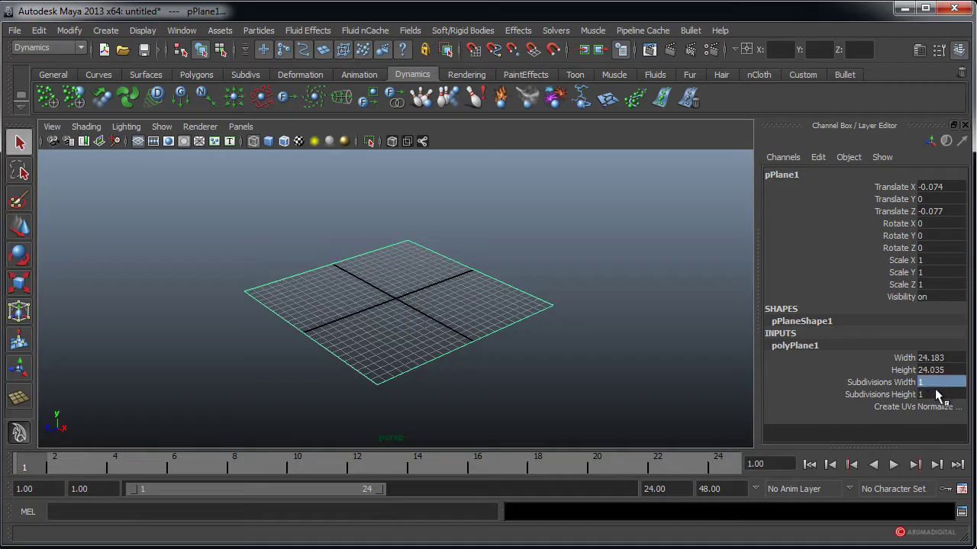
drag(937, 382, 938, 394)
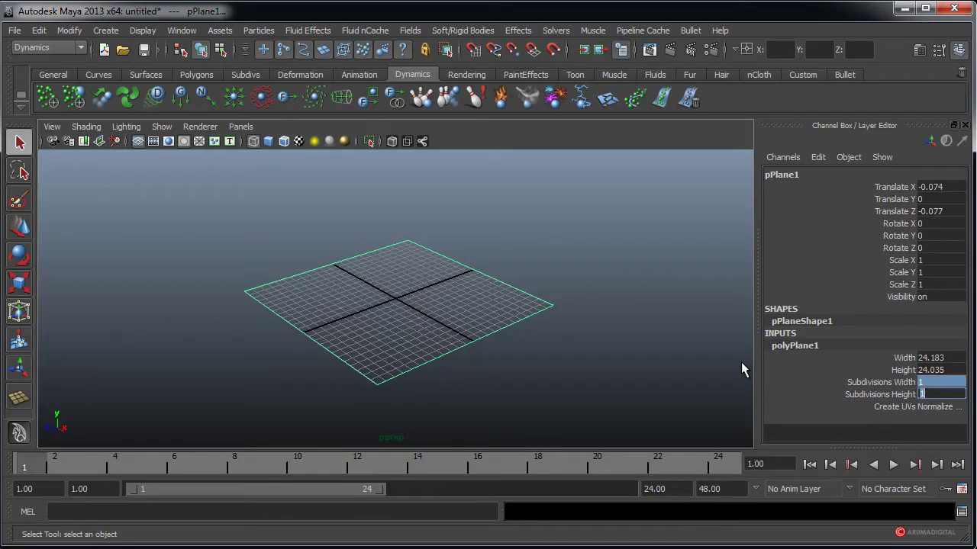
text(50)
key(Return)
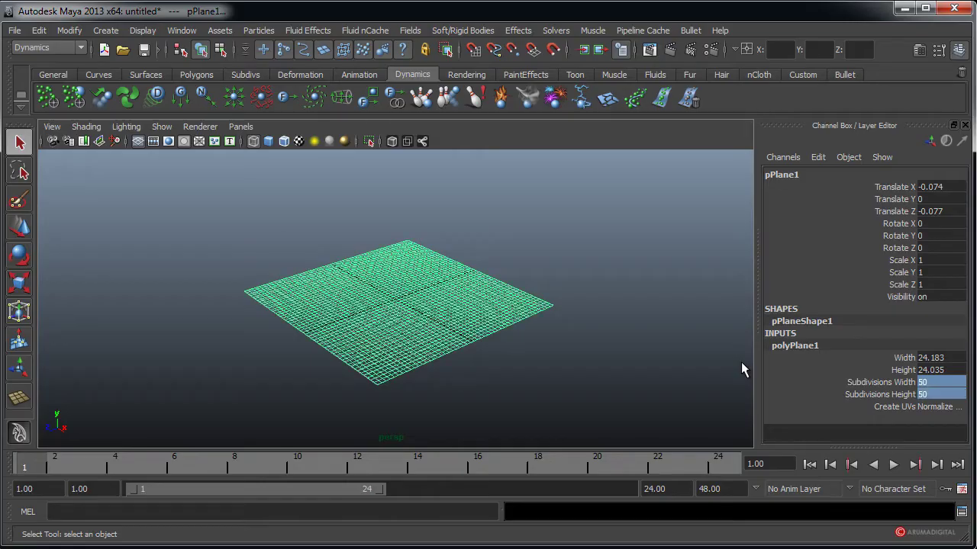
click(940, 393)
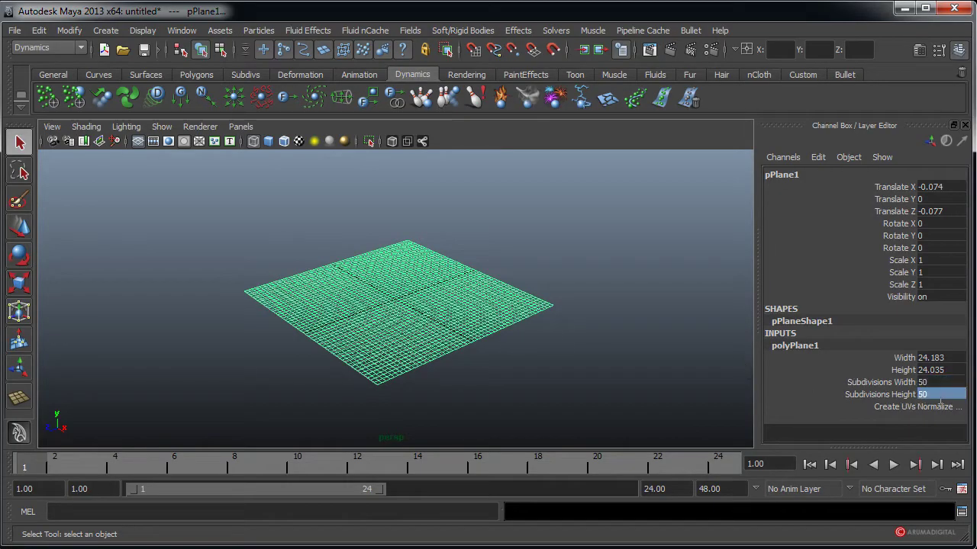
Lower the plane's Subdivisions Width and Height from 50 to 45
drag(877, 384, 881, 396)
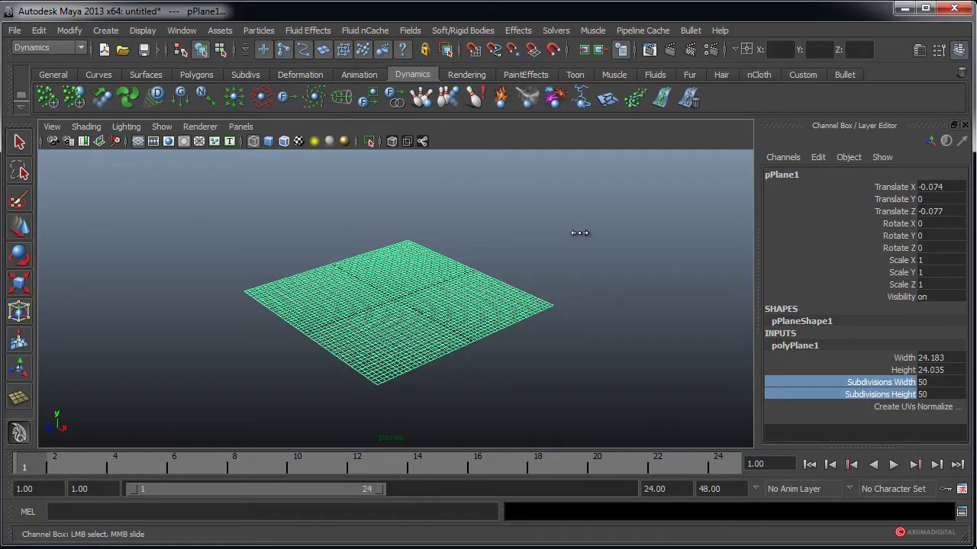
mouse_move(538, 230)
middle_down()
mouse_move(152, 226)
mouse_move(626, 225)
mouse_move(61, 225)
mouse_move(639, 228)
middle_up()
click(959, 50)
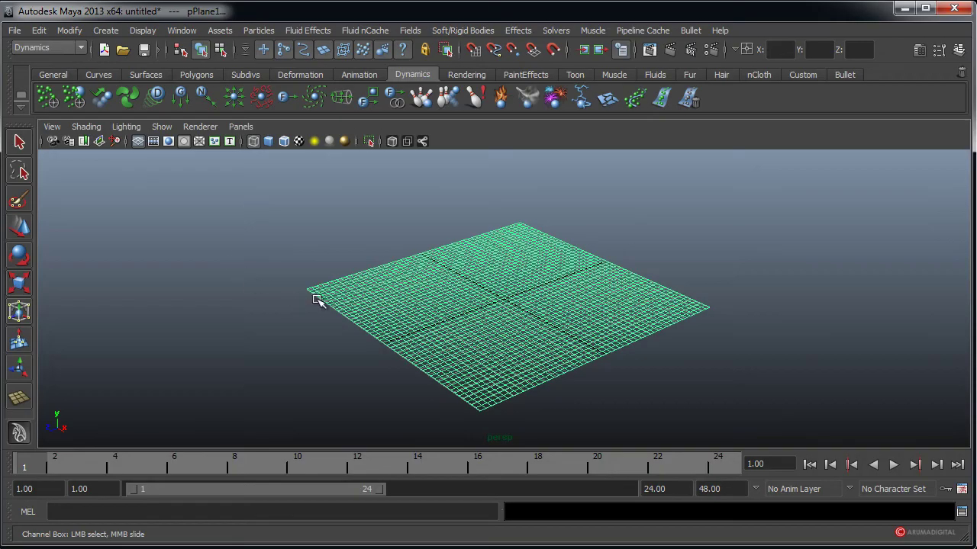
Raise the plane slightly along Y with the Move tool
key(w)
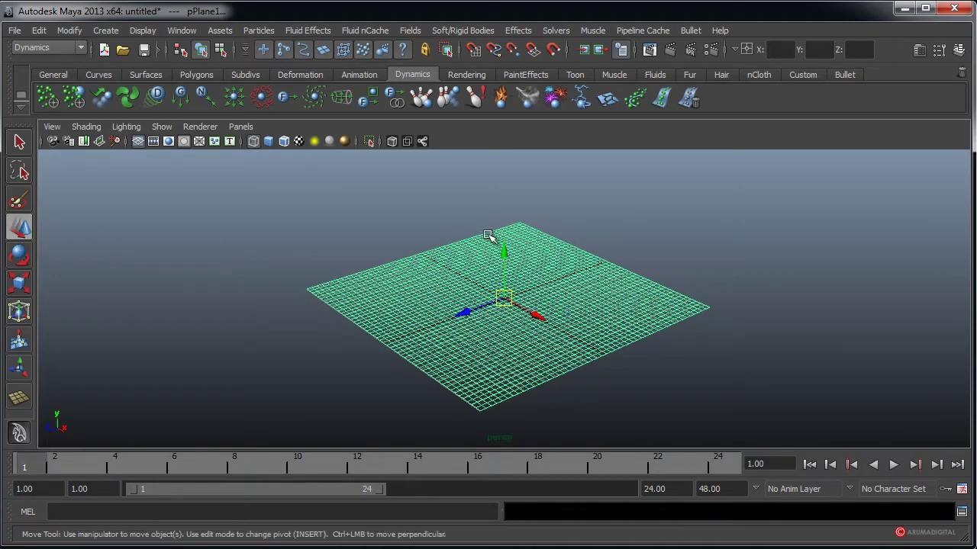
click(504, 251)
drag(504, 252, 505, 245)
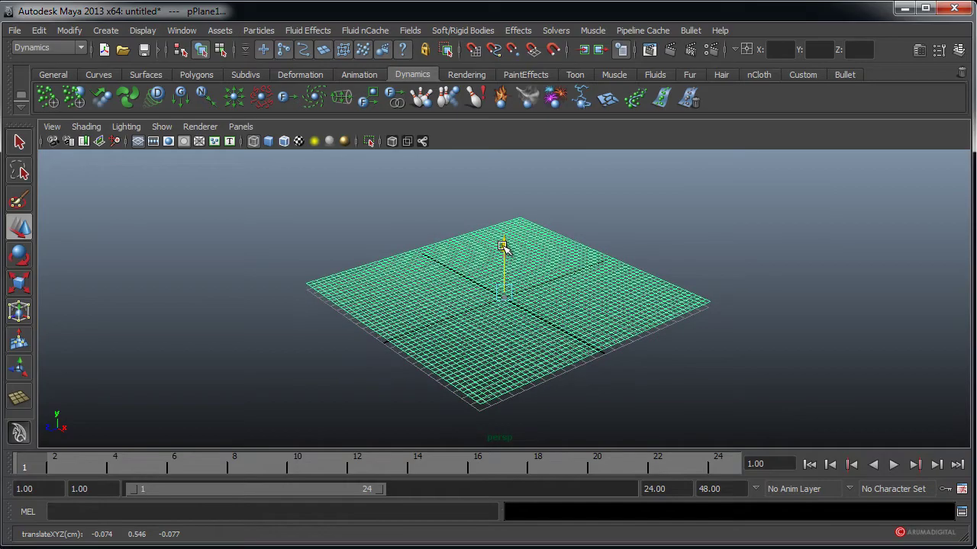
alt+drag(610, 368, 611, 366)
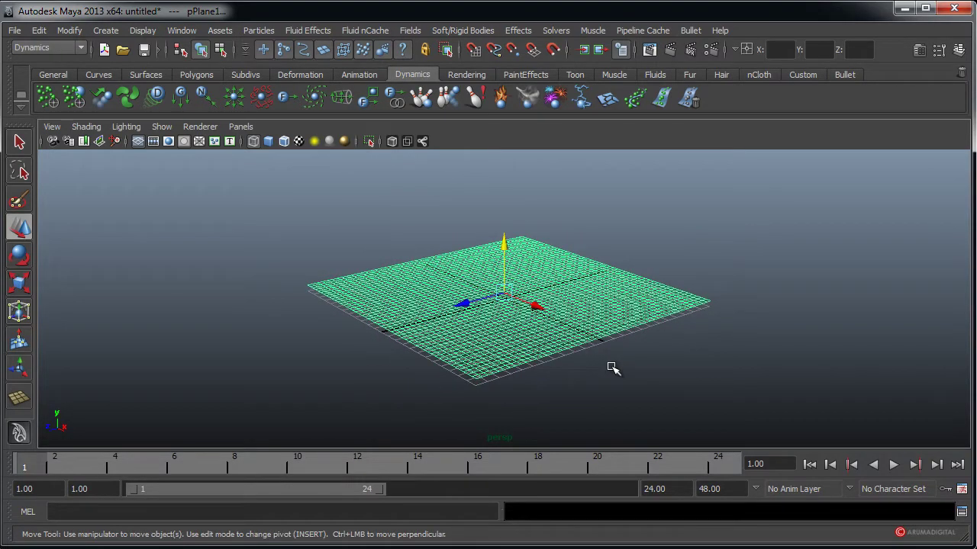
Switch the view to smooth shading (5) and check the plane from a steeper angle
key(5)
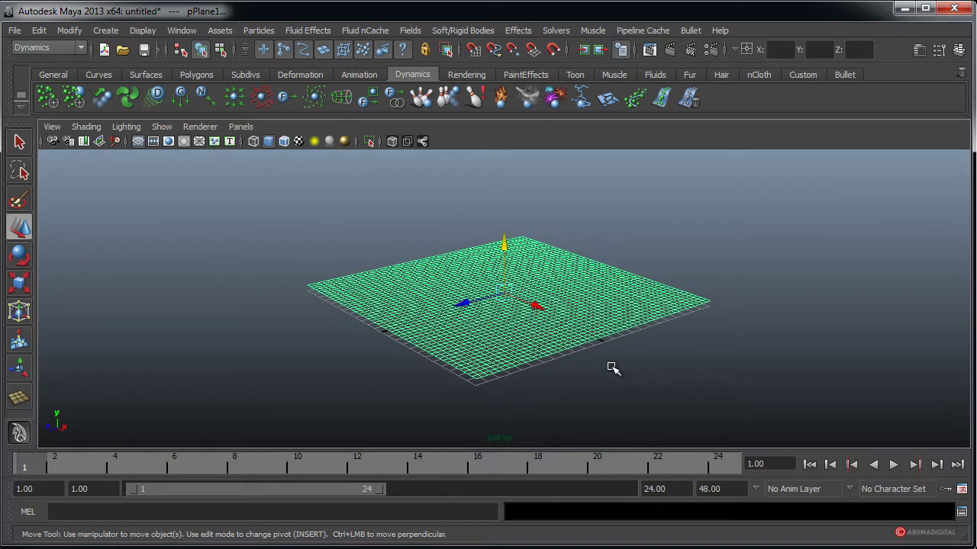
click(625, 377)
mouse_move(626, 377)
alt+mouse_down()
mouse_move(519, 373)
mouse_move(593, 372)
mouse_move(562, 353)
mouse_move(563, 382)
mouse_move(594, 393)
mouse_move(562, 394)
alt+mouse_up()
click(551, 360)
click(571, 386)
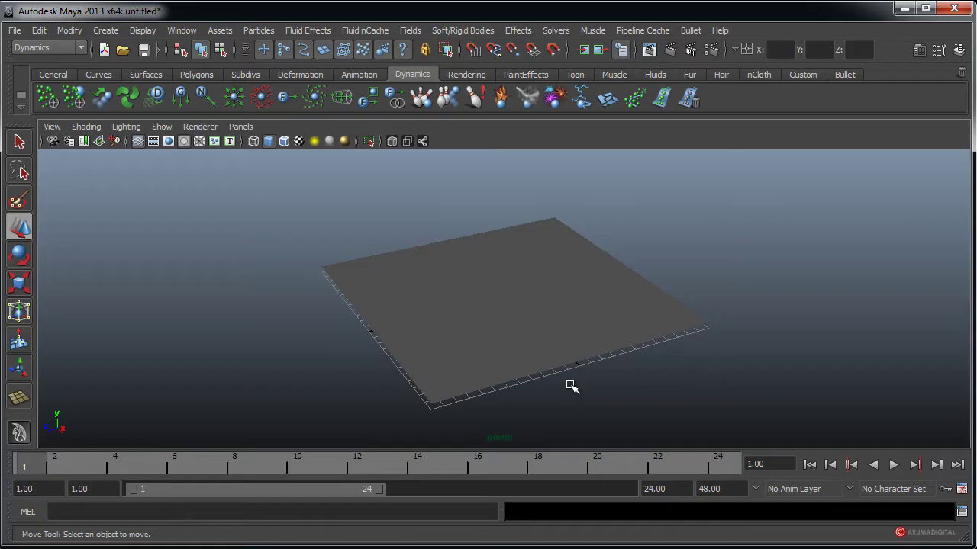
mouse_move(580, 318)
alt+right_down()
mouse_move(518, 316)
mouse_move(554, 335)
alt+right_up()
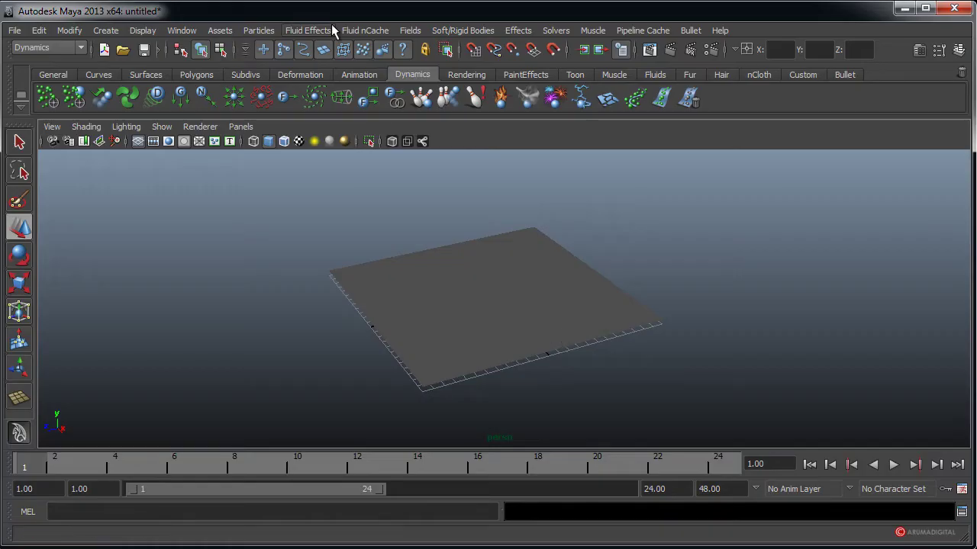
Create a polygon cube to the left of the plane
click(106, 31)
mouse_move(141, 67)
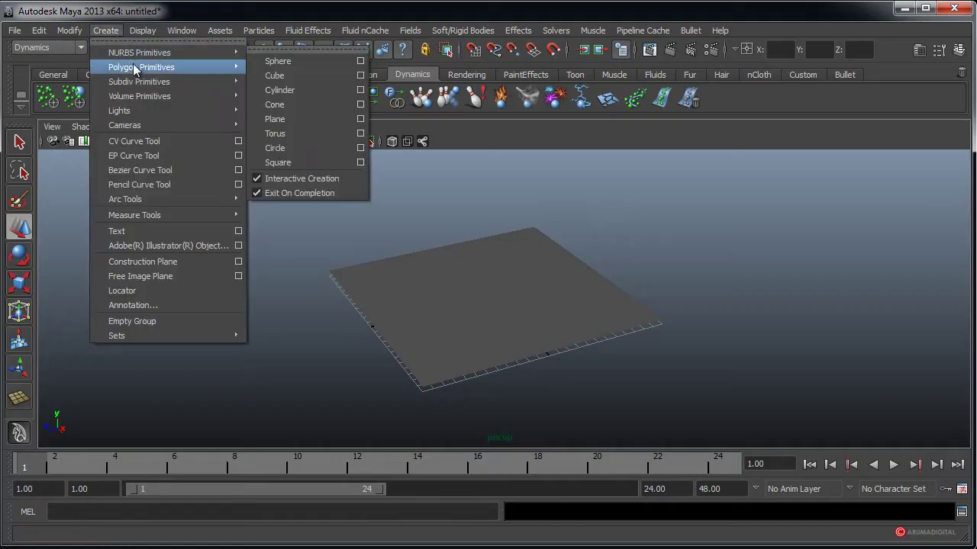
click(291, 93)
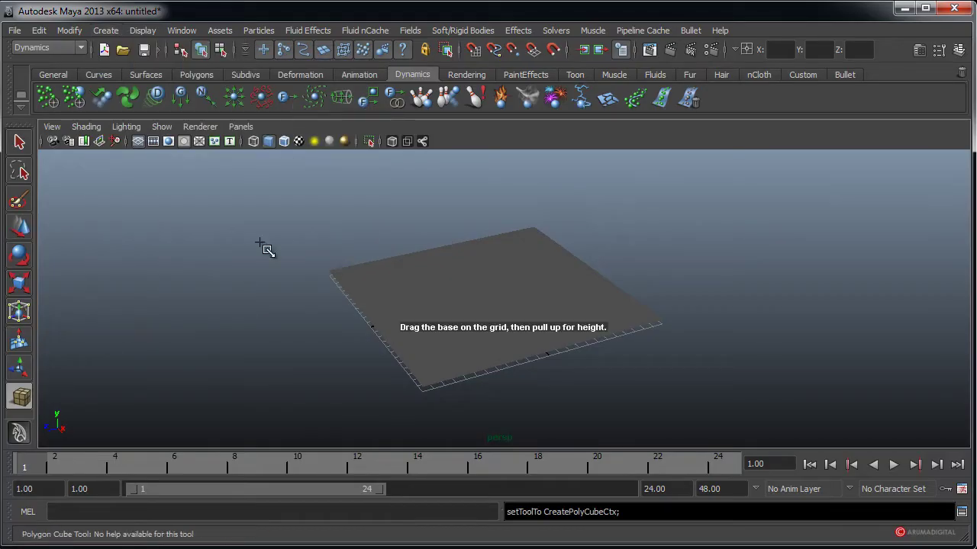
drag(190, 304, 259, 311)
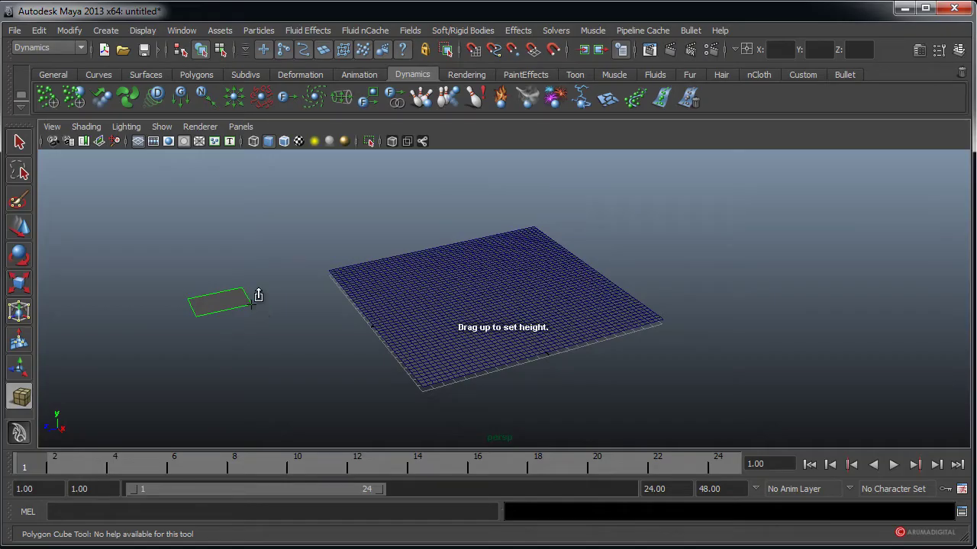
drag(218, 290, 218, 273)
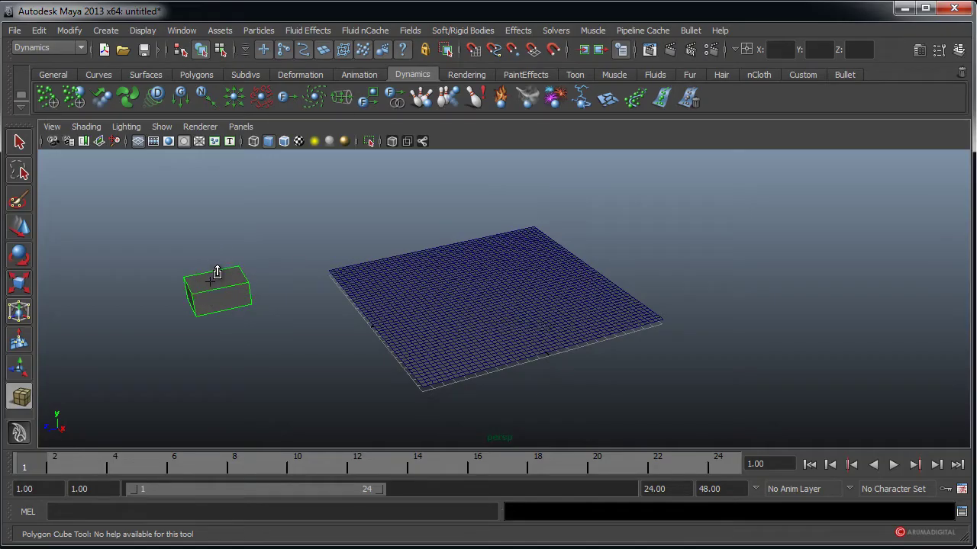
mouse_move(244, 307)
alt+mouse_down()
mouse_move(331, 279)
mouse_move(255, 300)
mouse_move(191, 297)
alt+mouse_up()
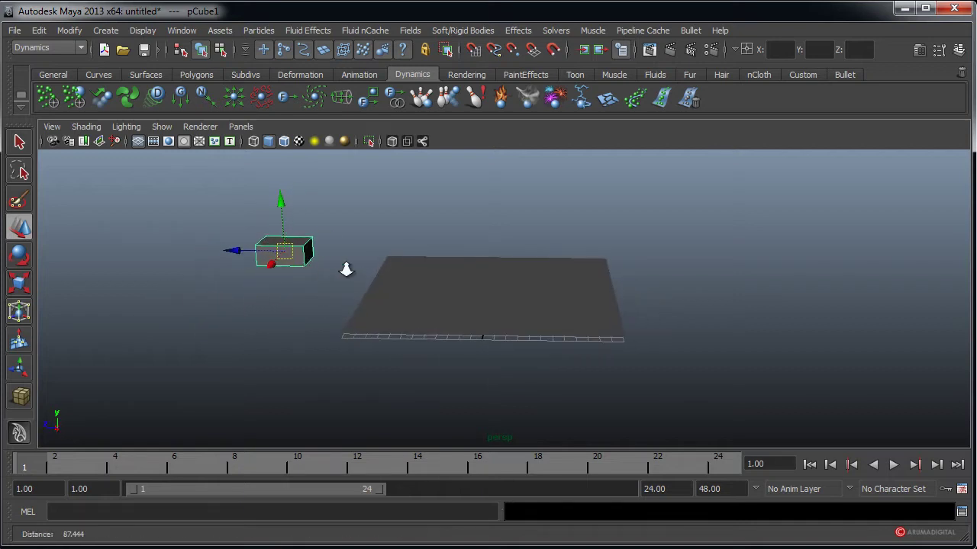
alt+right_drag(343, 267, 560, 258)
alt+drag(560, 258, 298, 305)
Select one end face of the cube and switch to the Polygons menu set
right_click(308, 271)
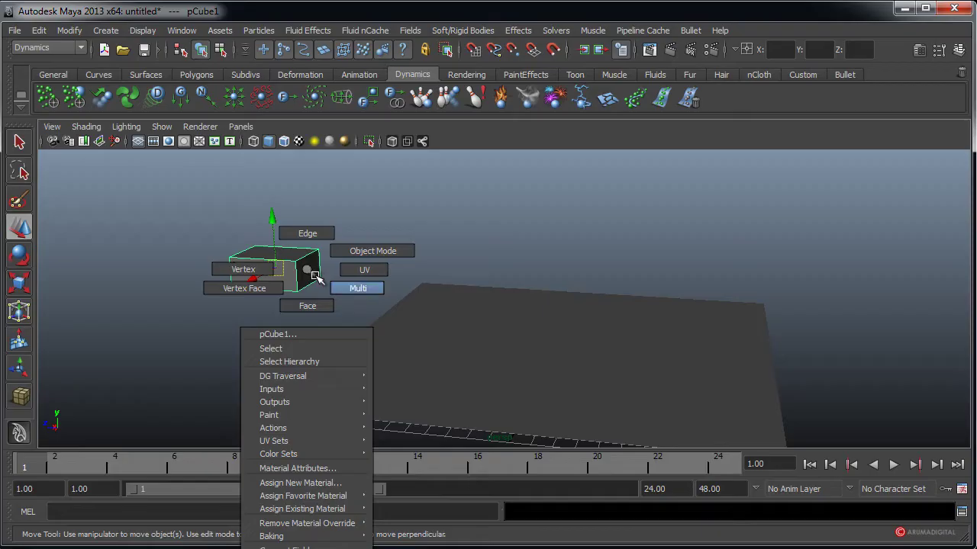
click(307, 305)
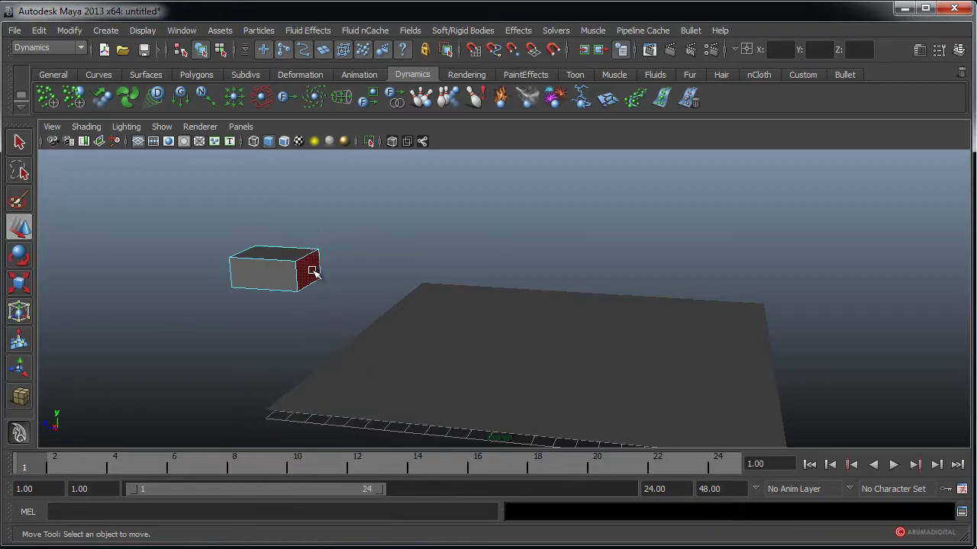
click(311, 267)
click(68, 50)
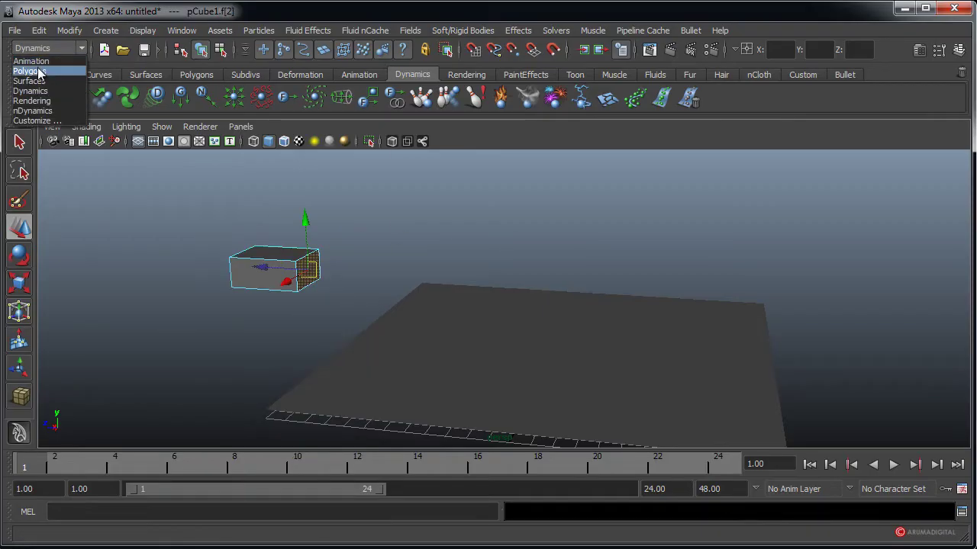
click(46, 71)
click(294, 29)
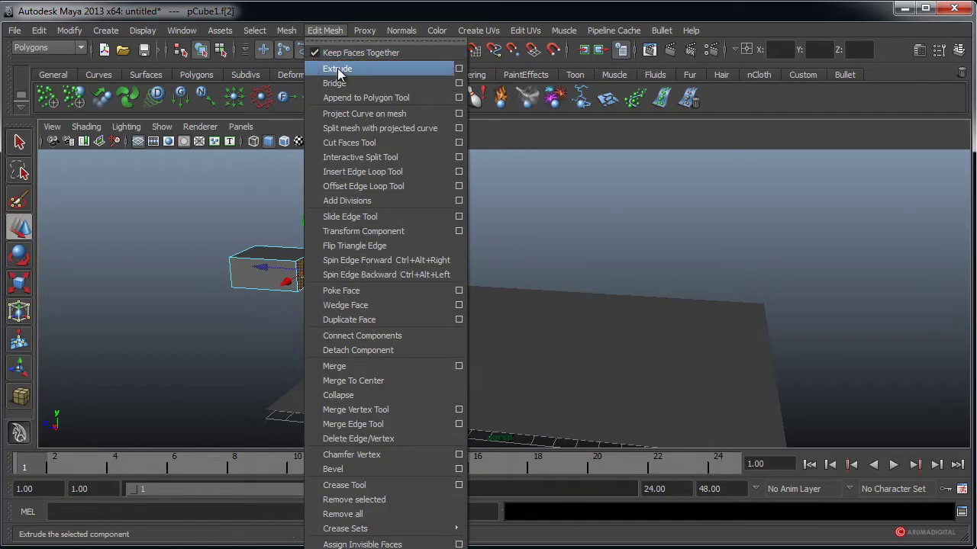
Extrude the cube's end face outward, then extrude the new top face upward
click(338, 70)
drag(364, 276, 386, 279)
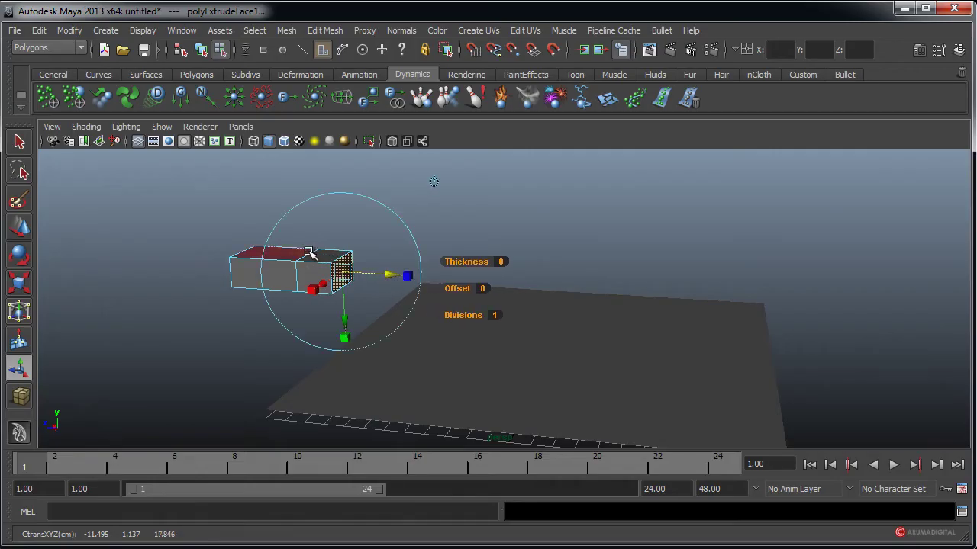
click(324, 257)
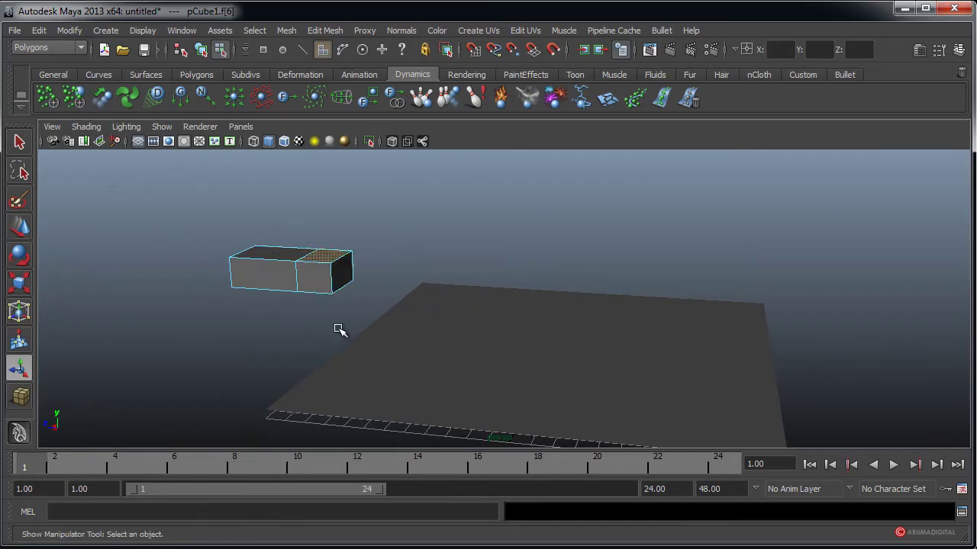
key(ctrl+e)
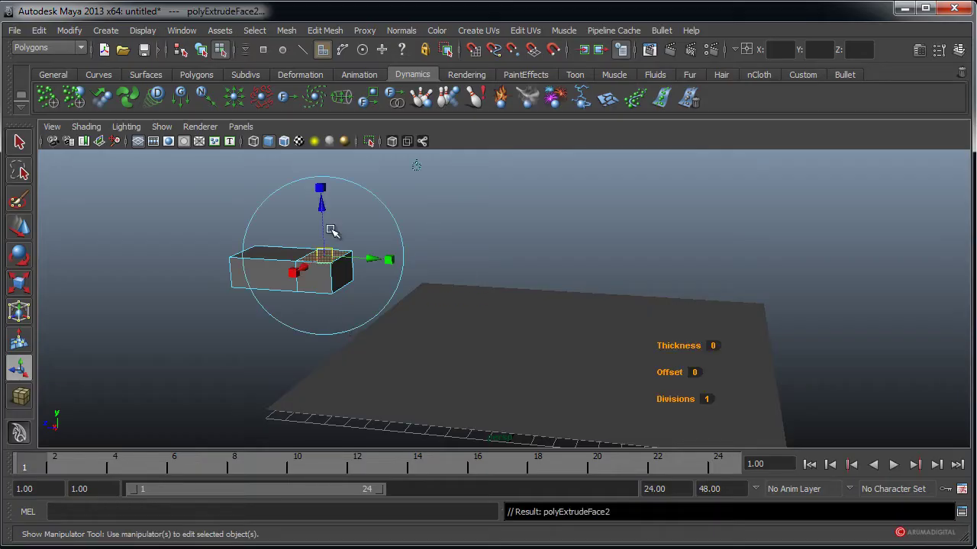
drag(322, 188, 324, 182)
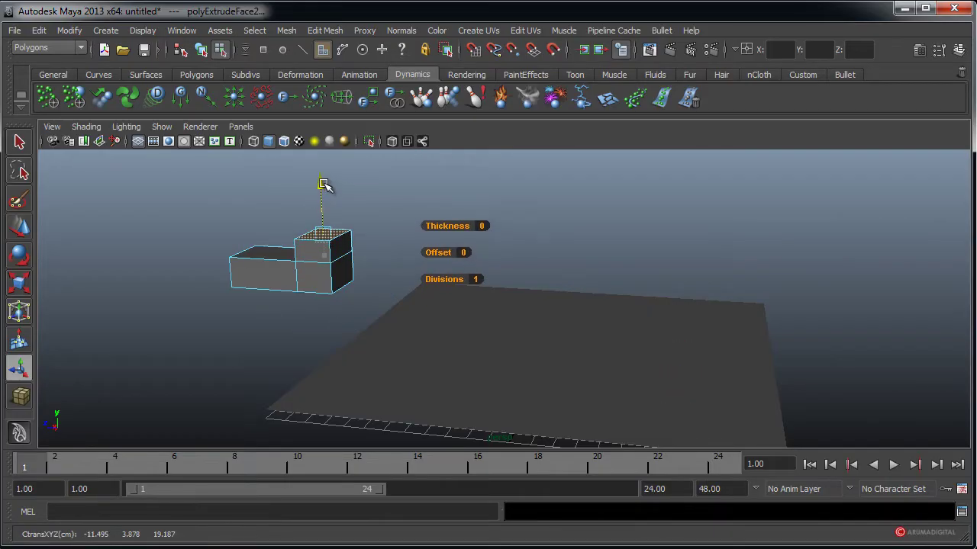
Return the cube to Object Mode and select the whole L-shaped cube
alt+drag(262, 257, 327, 216)
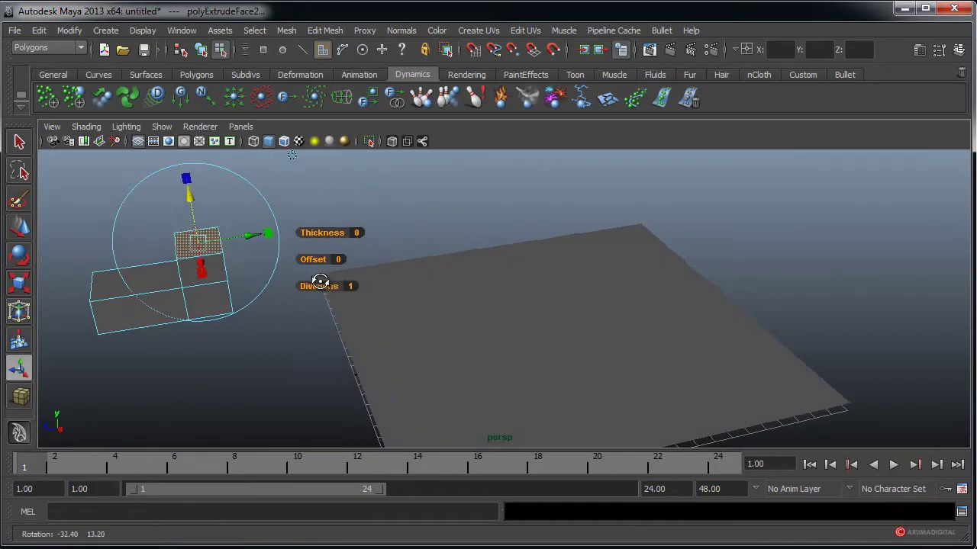
click(340, 202)
right_click(233, 250)
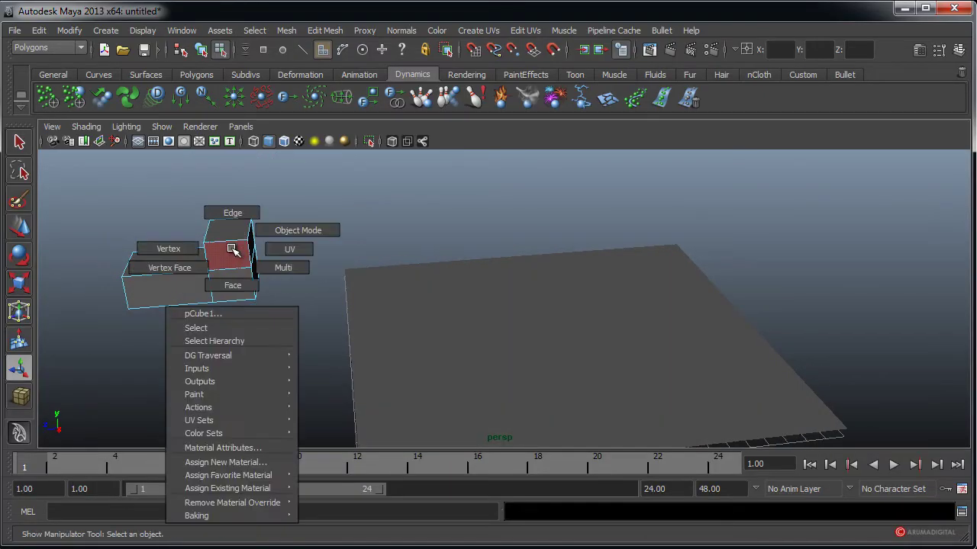
click(282, 230)
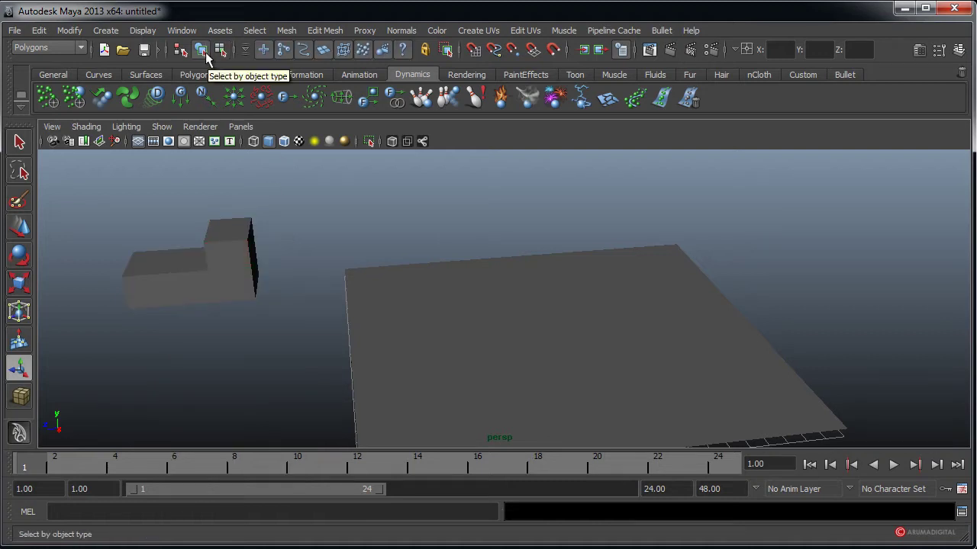
mouse_move(305, 237)
alt+mouse_down()
mouse_move(203, 251)
mouse_move(251, 224)
mouse_move(244, 292)
alt+mouse_up()
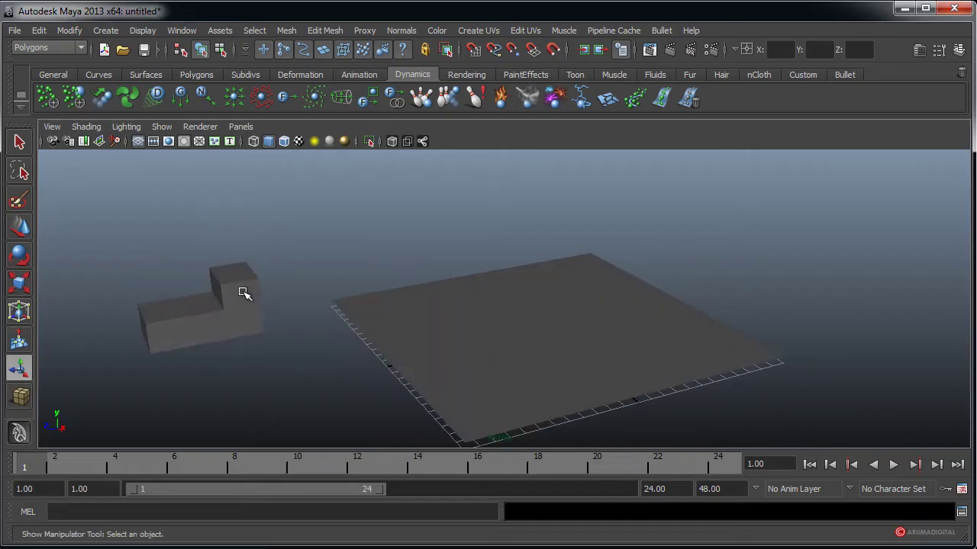
click(251, 267)
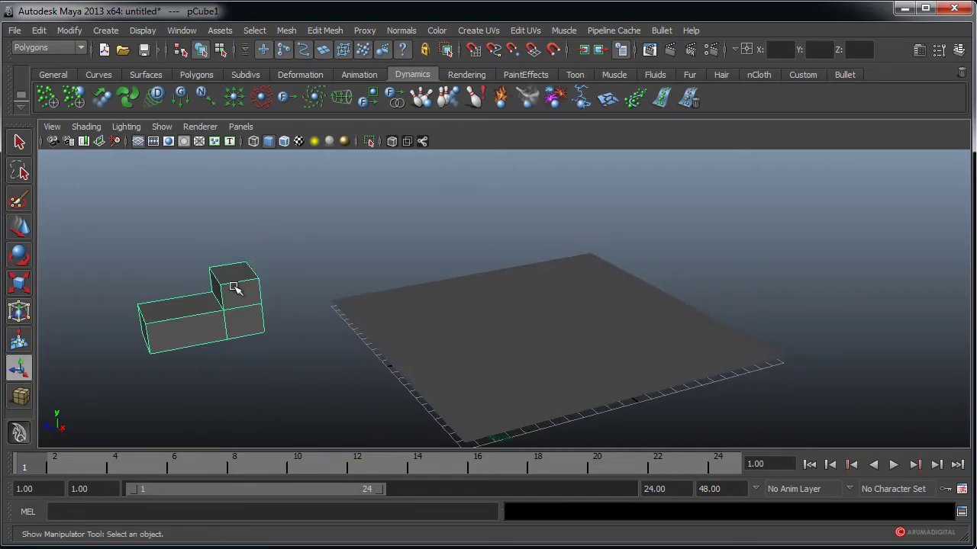
Apply Mesh > Smooth to the extruded cube and select it as an object
click(290, 31)
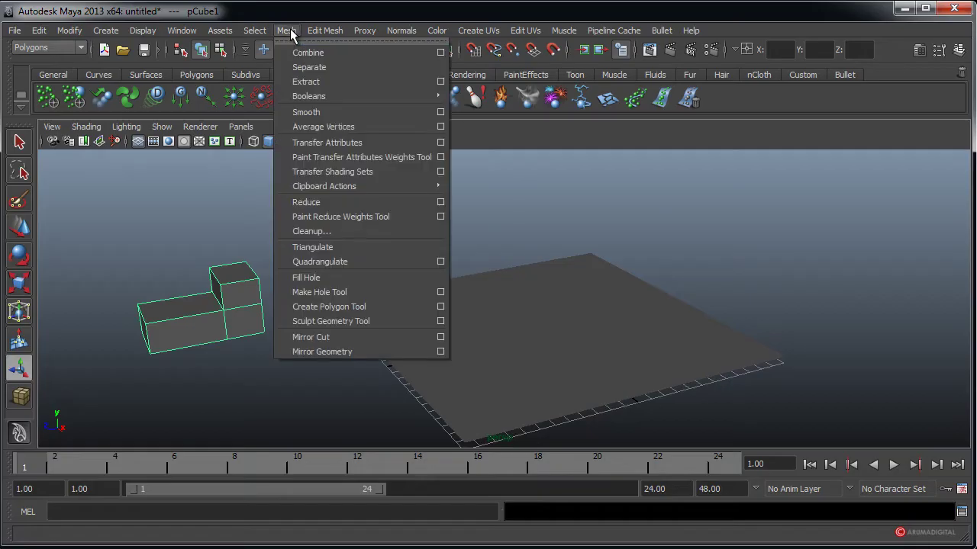
click(308, 112)
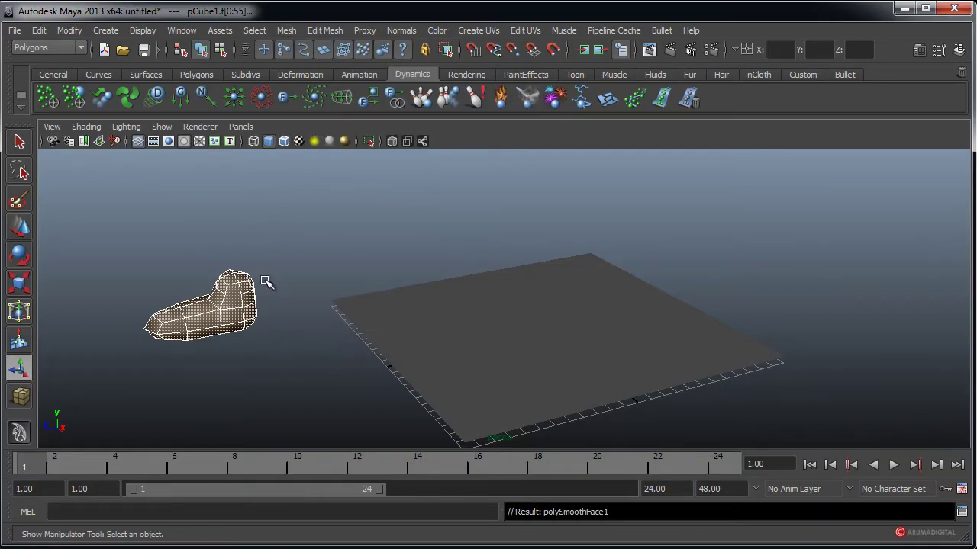
click(238, 342)
click(208, 322)
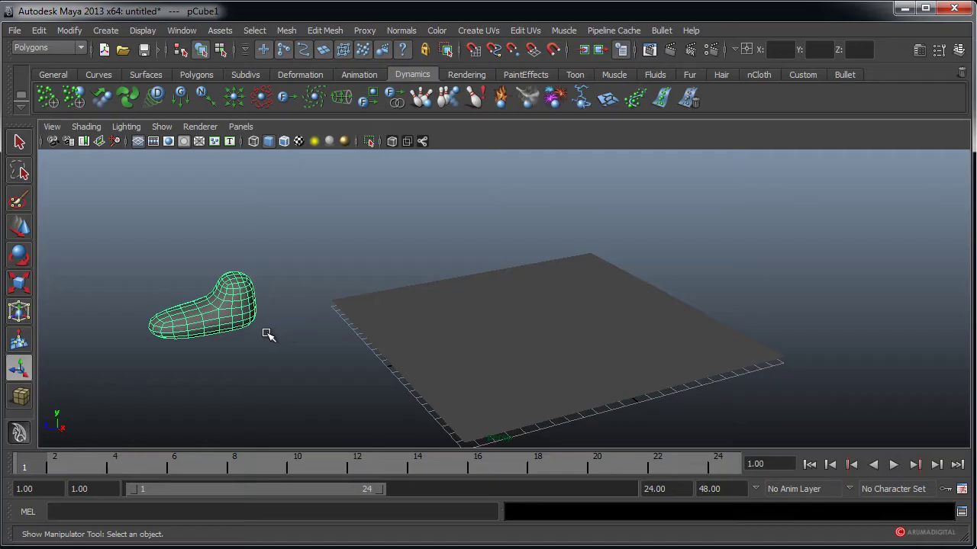
Move the smoothed blob to just beyond the plane's far corner
key(w)
mouse_move(127, 334)
mouse_down()
mouse_move(671, 240)
mouse_move(606, 264)
mouse_move(641, 294)
mouse_up()
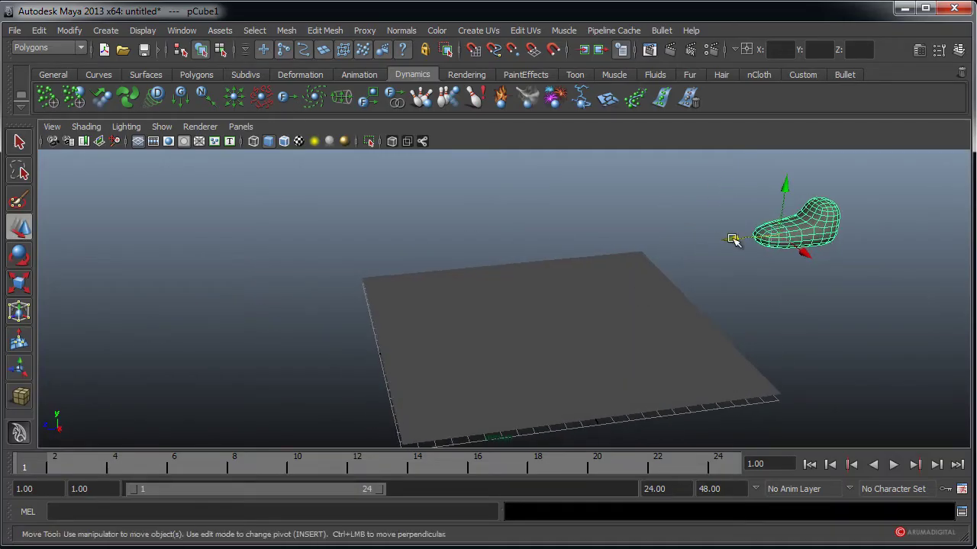
mouse_move(723, 240)
mouse_down()
mouse_move(532, 273)
mouse_move(556, 272)
mouse_move(628, 318)
mouse_move(600, 305)
mouse_up()
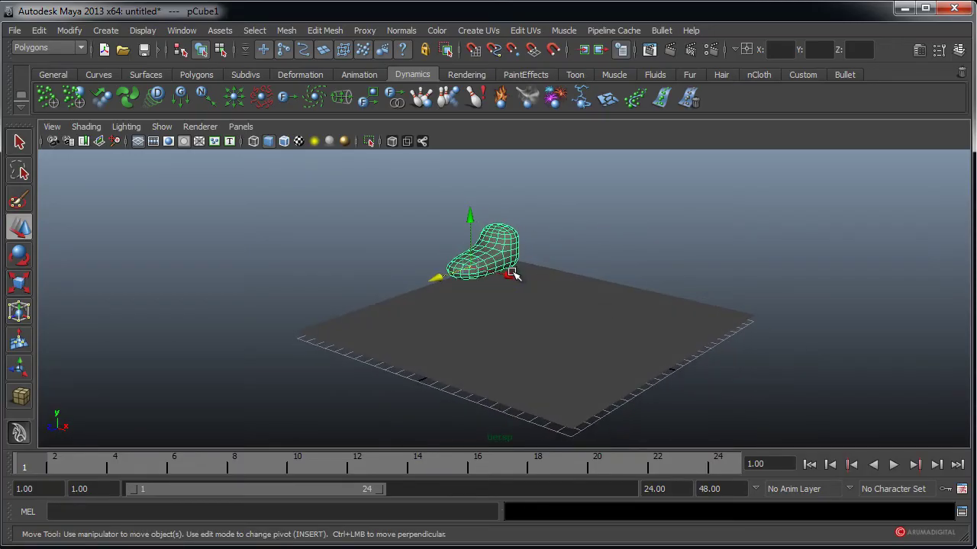
mouse_move(513, 274)
mouse_down()
mouse_move(580, 298)
mouse_move(515, 290)
mouse_move(588, 283)
mouse_up()
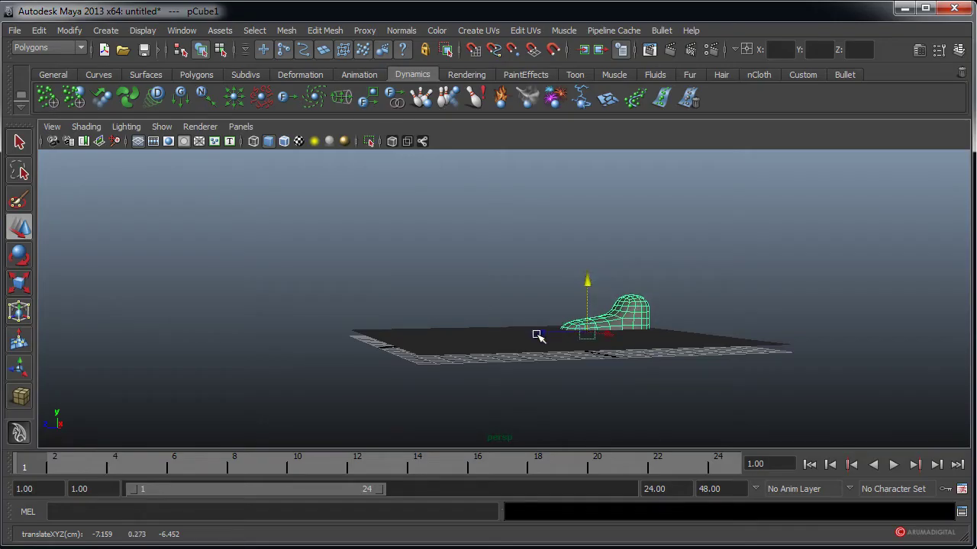
mouse_move(537, 335)
mouse_down()
mouse_move(656, 324)
mouse_move(634, 343)
mouse_move(622, 403)
mouse_move(621, 395)
mouse_up()
mouse_move(678, 273)
mouse_down()
mouse_move(676, 255)
mouse_move(658, 260)
mouse_up()
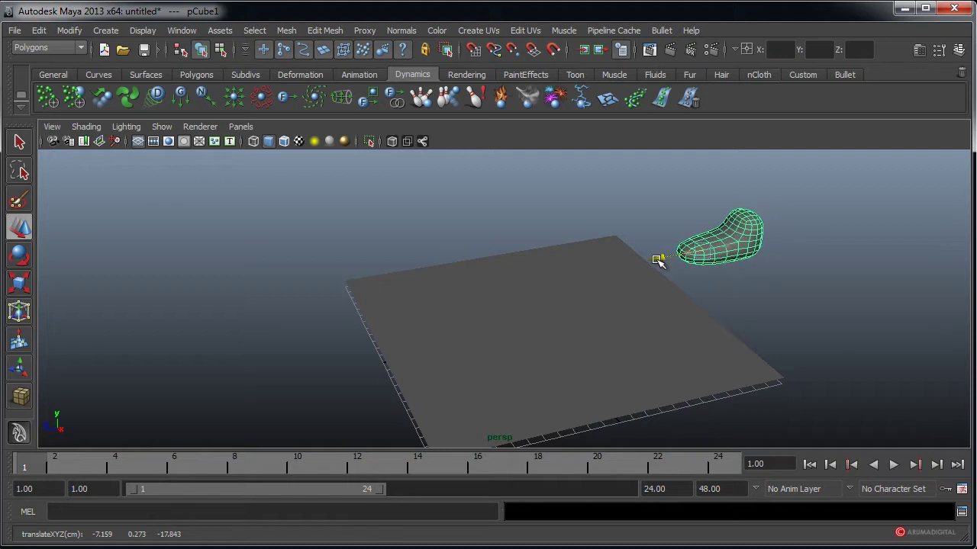
mouse_move(648, 318)
alt+right_down()
mouse_move(591, 316)
mouse_move(502, 281)
alt+right_up()
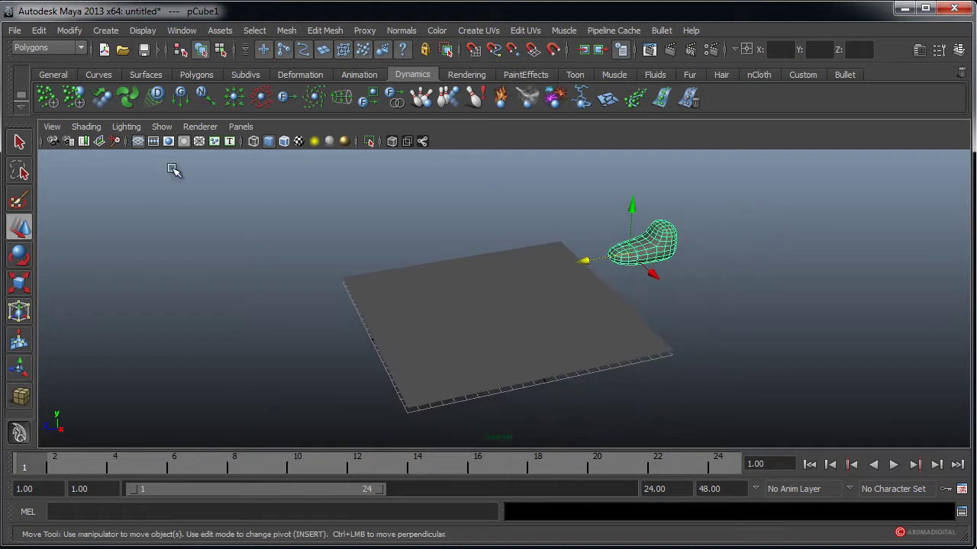
Create a polygon torus on the grid to the left of the plane
click(105, 30)
mouse_move(141, 67)
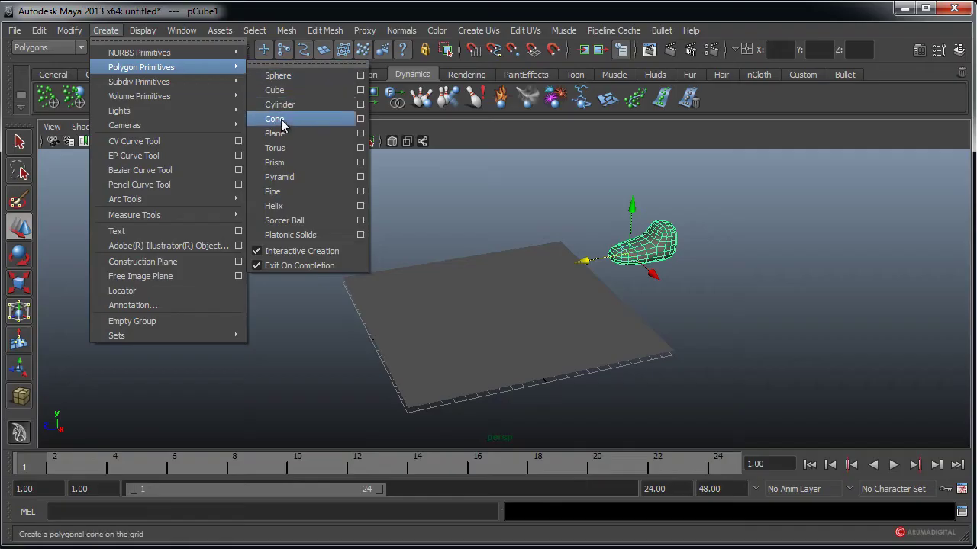
click(275, 148)
mouse_move(211, 322)
mouse_down()
mouse_move(266, 320)
mouse_move(251, 312)
mouse_move(258, 306)
mouse_up()
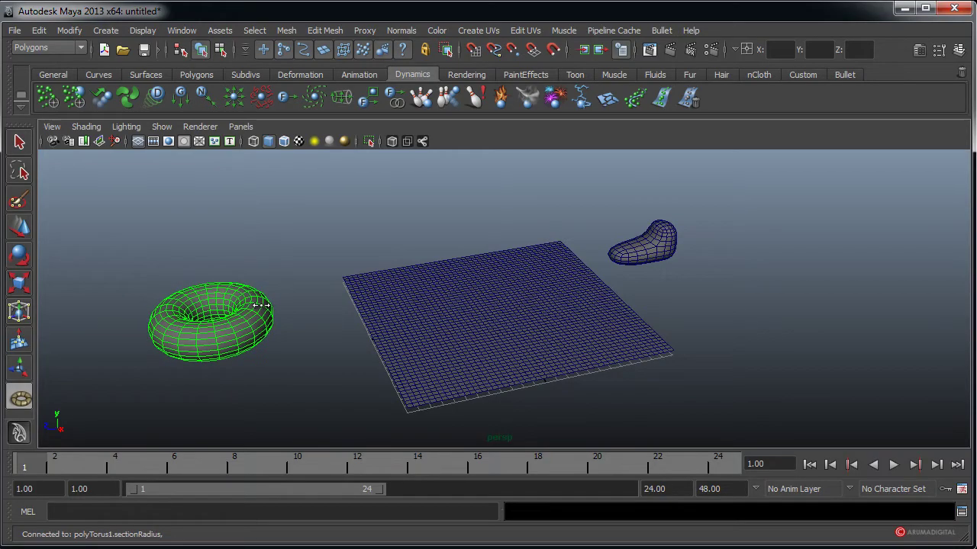
key(w)
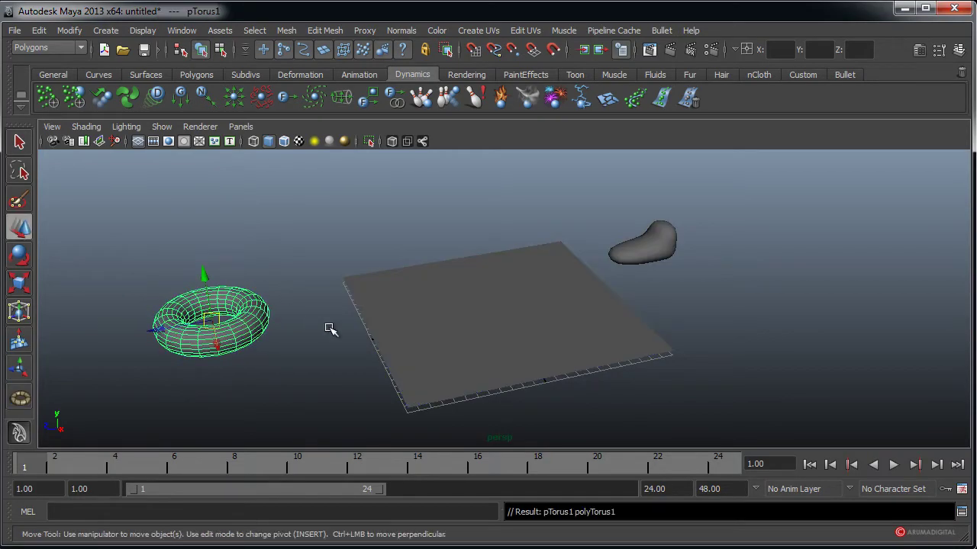
key(e)
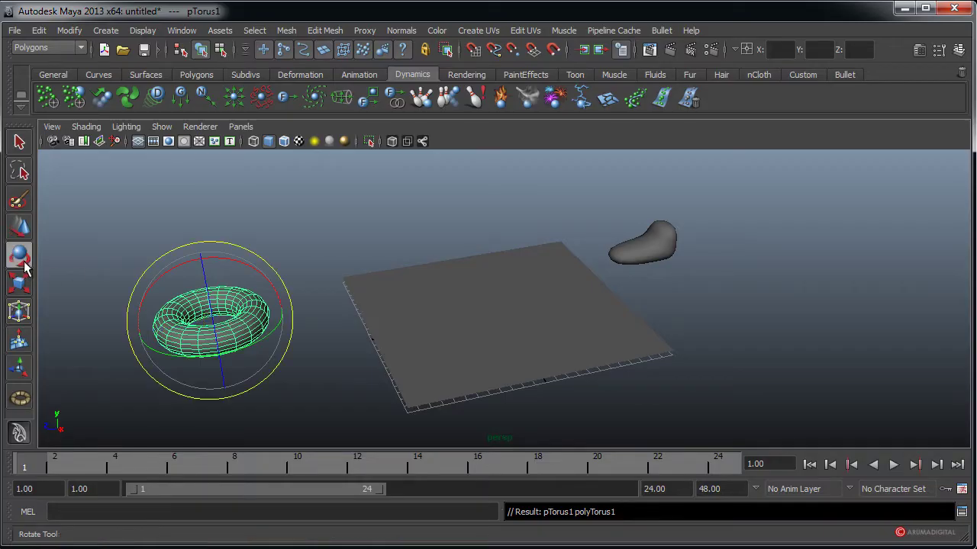
mouse_move(283, 333)
alt+mouse_down()
mouse_move(248, 290)
mouse_move(283, 218)
alt+mouse_up()
Set the torus's Rotate Z to 90 so it stands upright
click(958, 50)
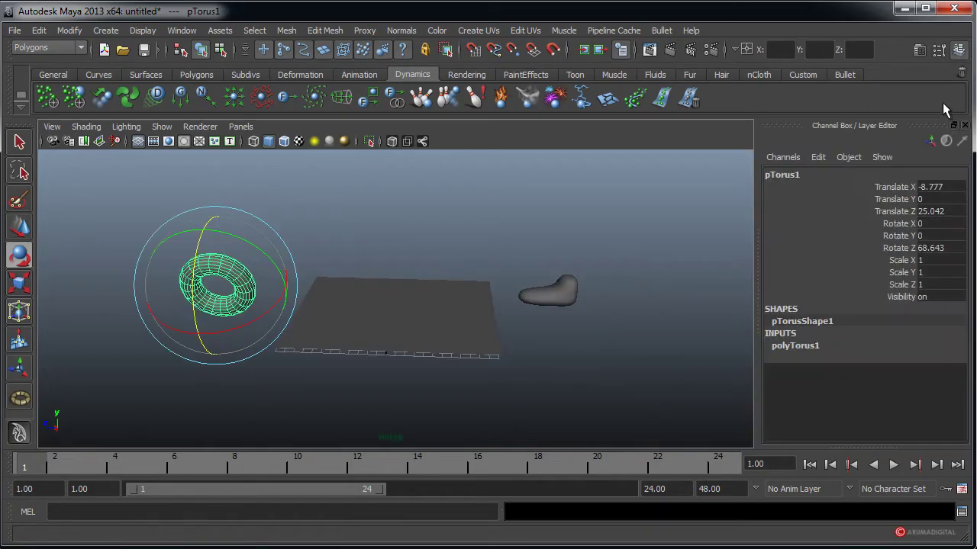
click(941, 248)
text(90)
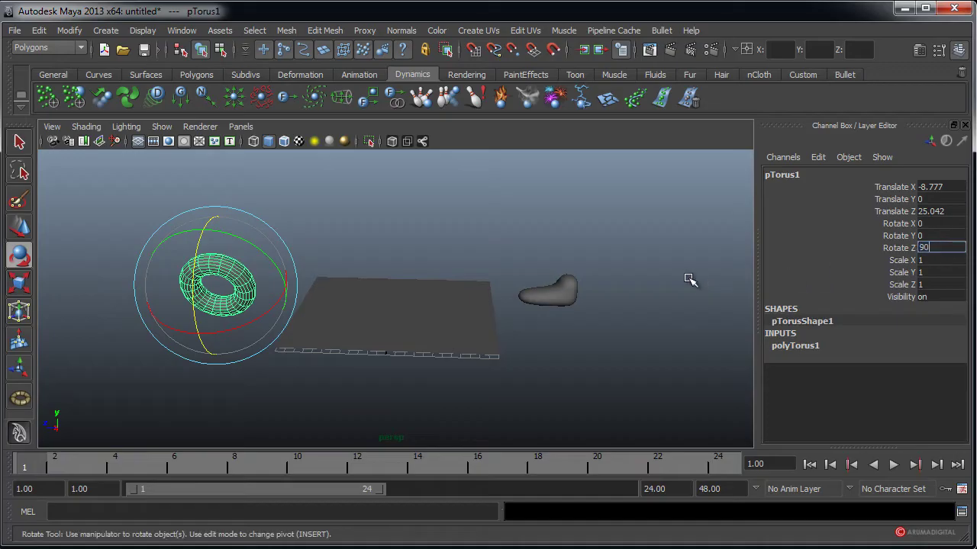
key(Return)
alt+drag(135, 297, 183, 298)
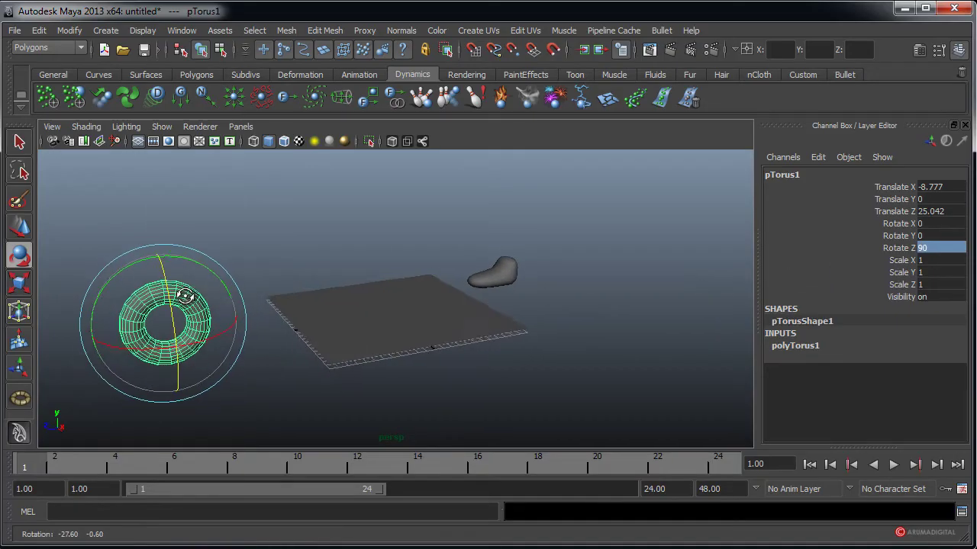
Move the upright torus beyond the plane next to the blob, then select the plane
key(w)
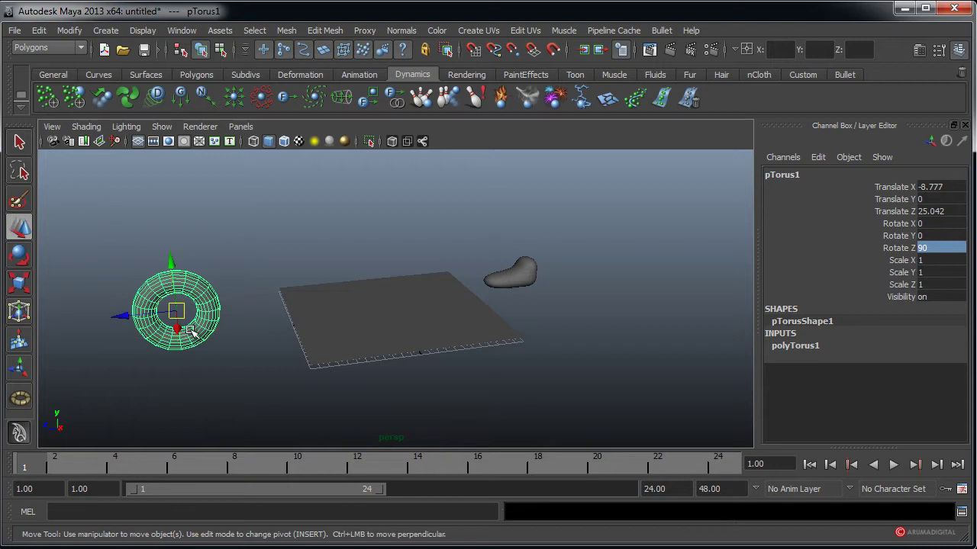
drag(183, 340, 191, 374)
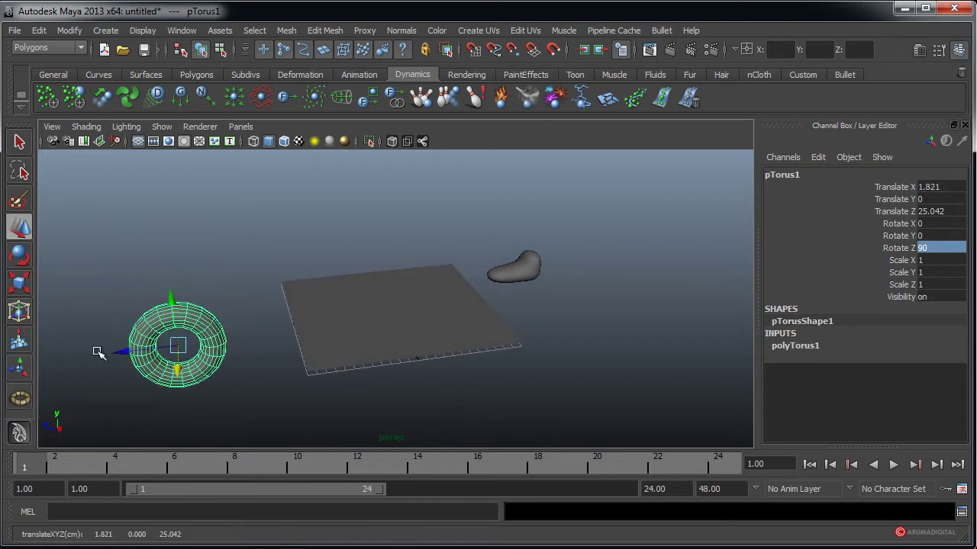
mouse_move(130, 351)
middle_down()
mouse_move(504, 330)
mouse_move(475, 238)
middle_up()
middle_drag(431, 290, 501, 278)
mouse_move(501, 279)
alt+mouse_down()
mouse_move(571, 310)
mouse_move(526, 313)
alt+mouse_up()
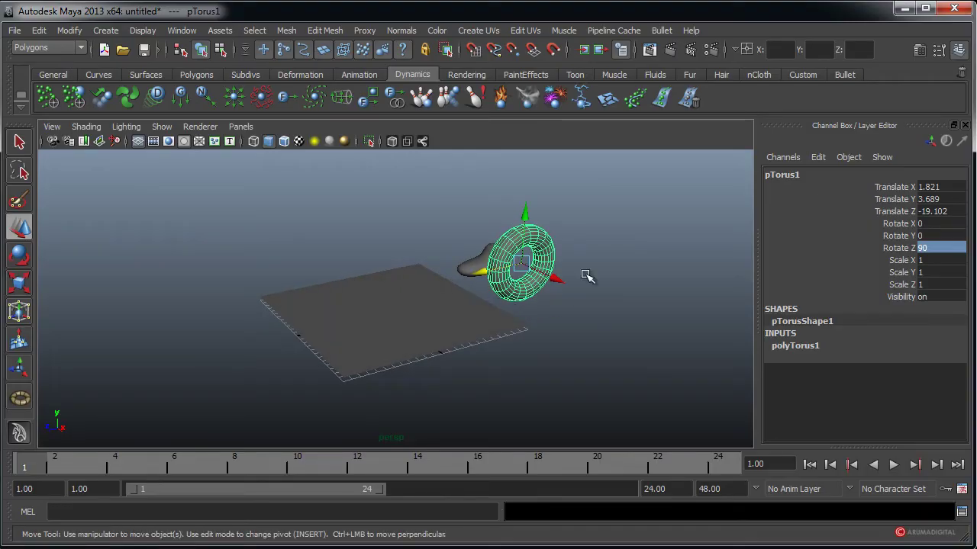
click(404, 317)
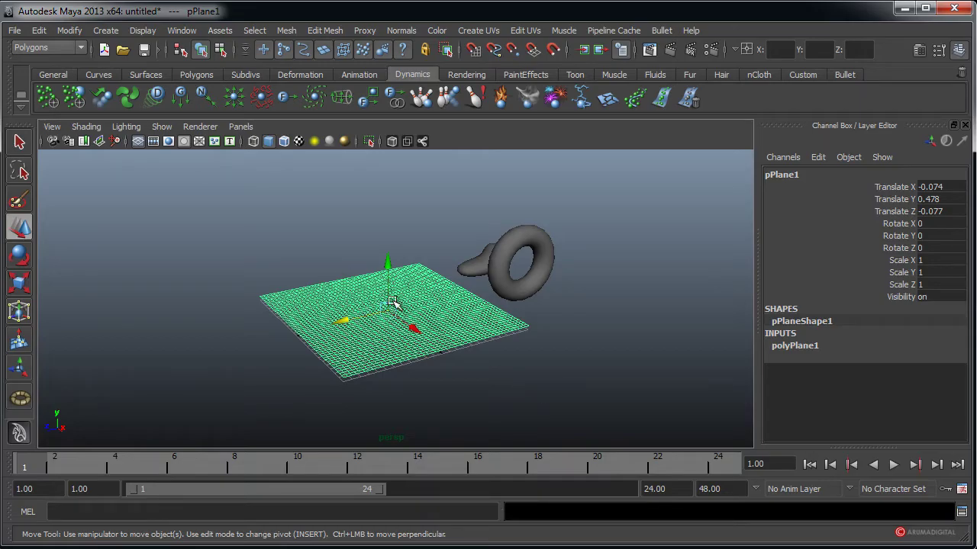
Run Edit > Delete by Type > History on the plane, the smoothed blob and the torus
click(42, 30)
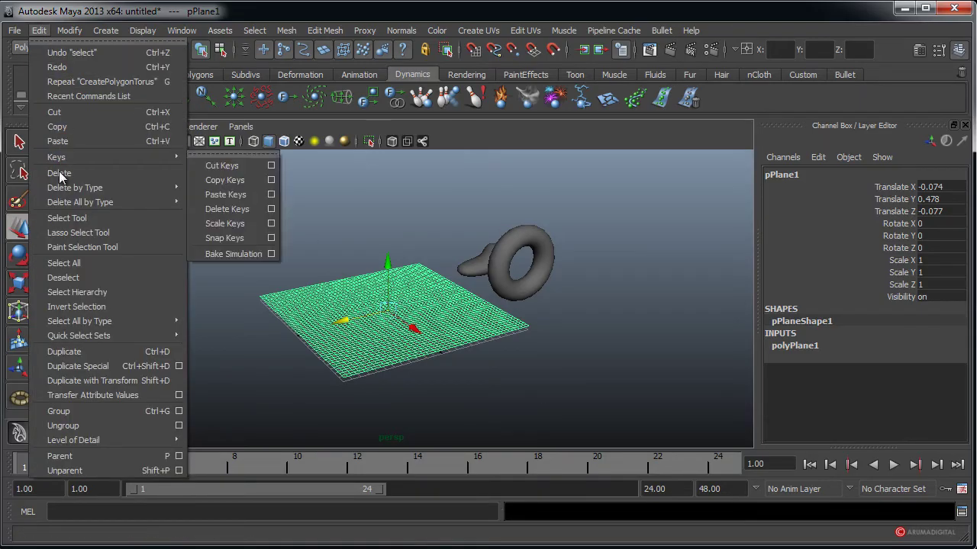
click(242, 192)
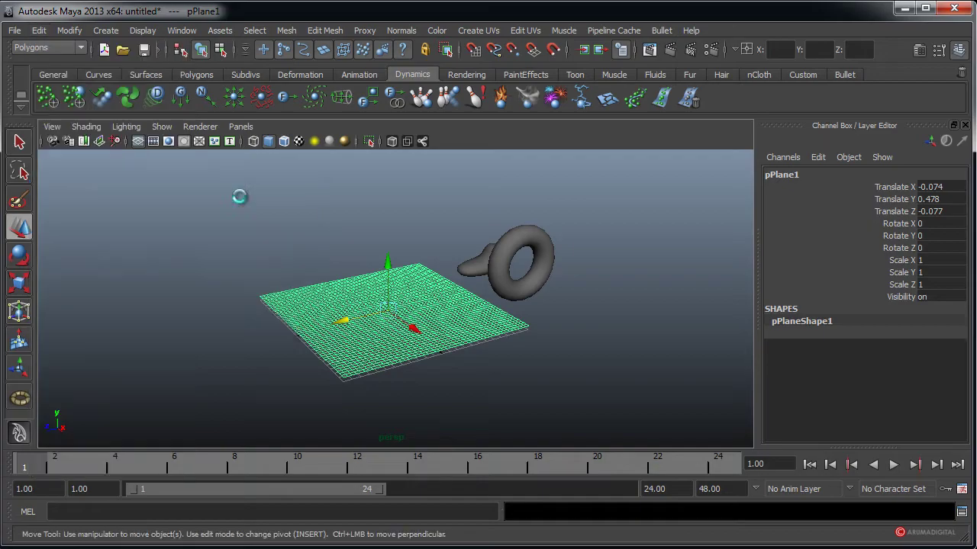
click(473, 268)
click(40, 31)
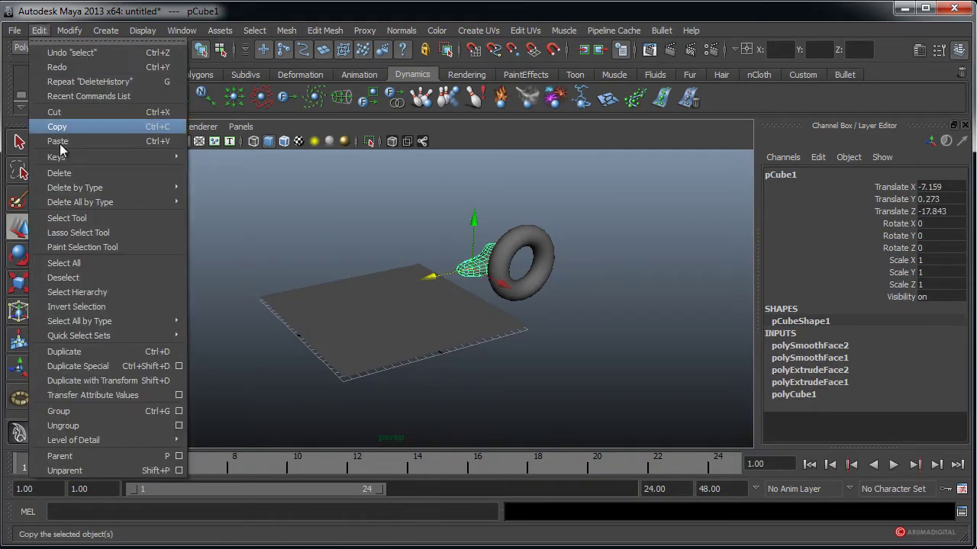
click(222, 197)
click(516, 241)
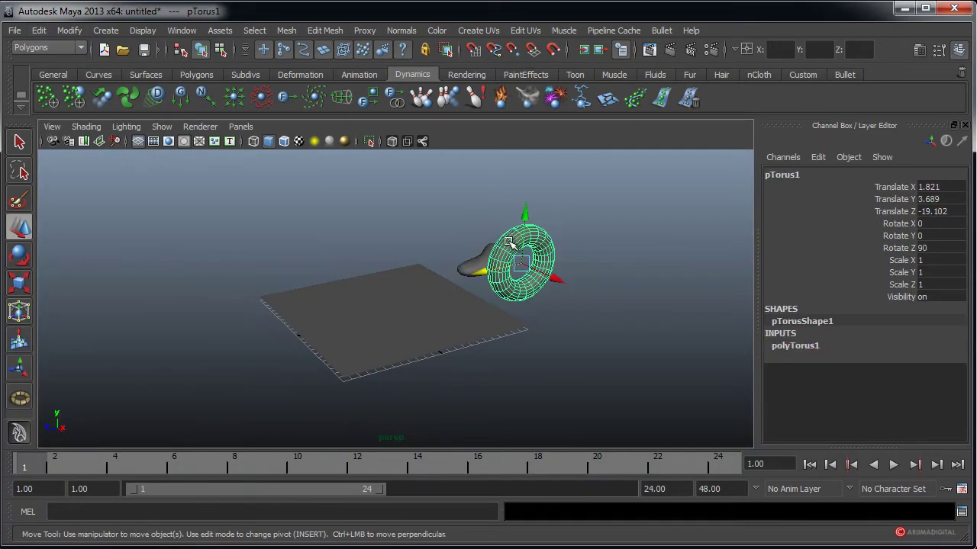
click(39, 30)
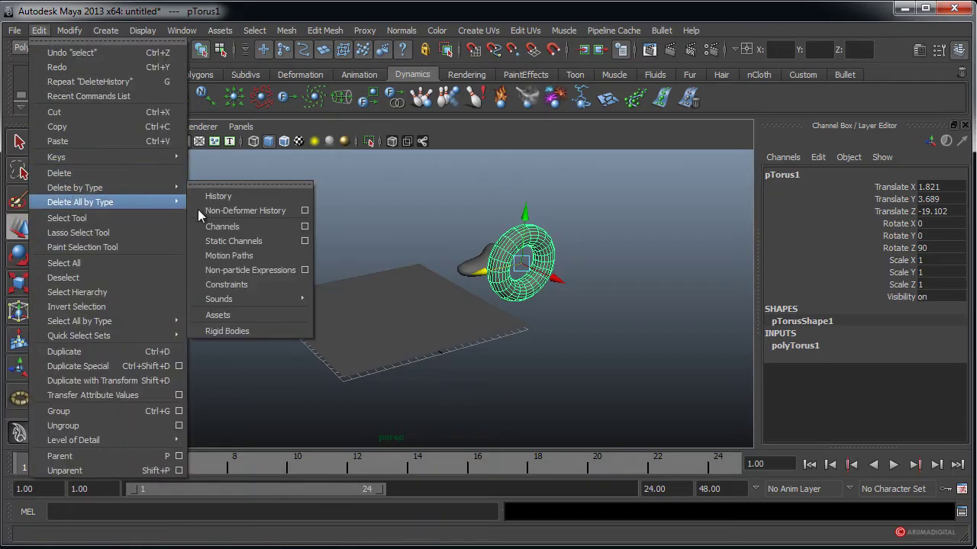
mouse_move(75, 188)
click(221, 195)
click(638, 284)
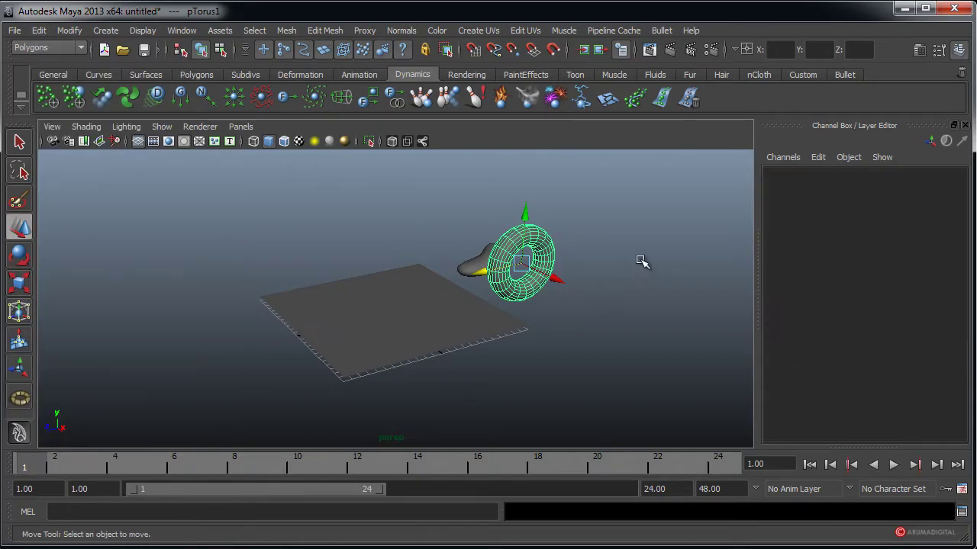
alt+drag(538, 294, 519, 298)
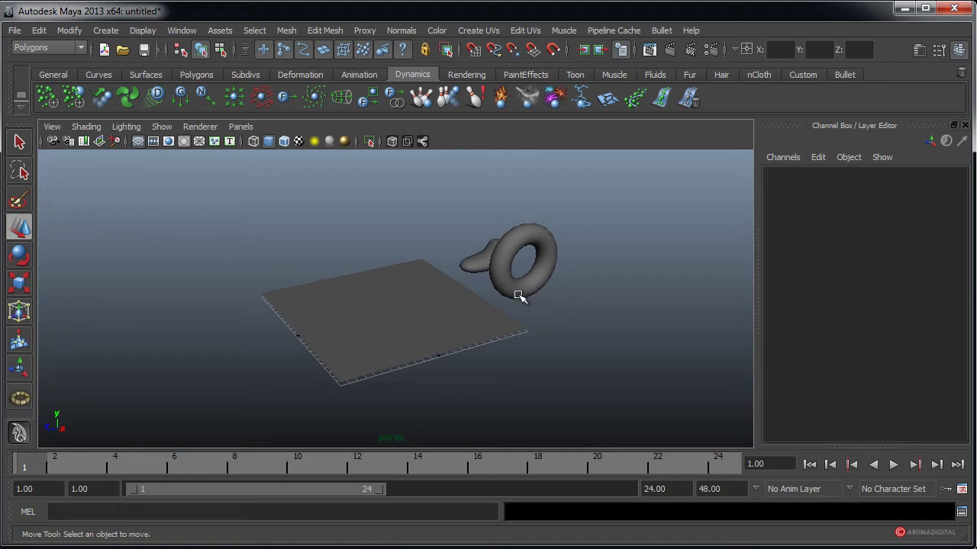
click(521, 271)
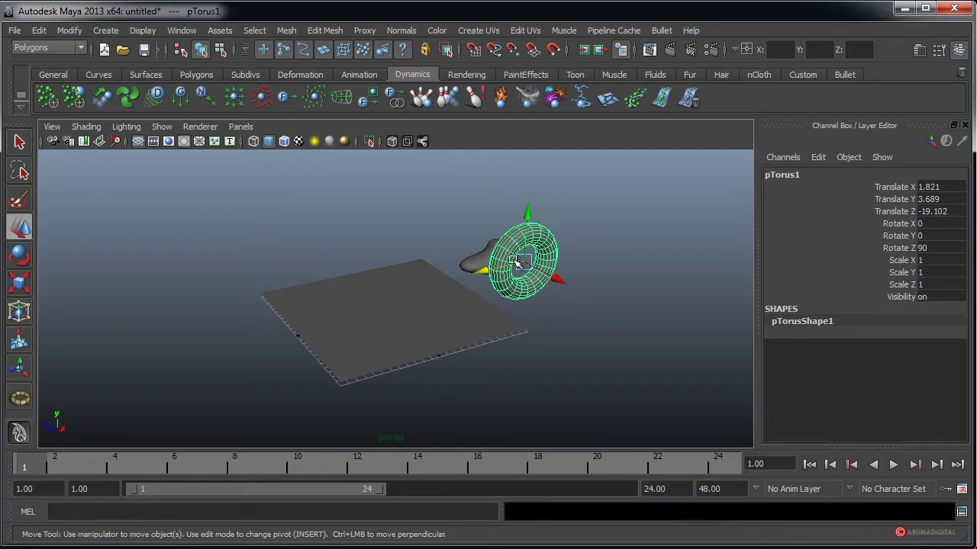
Apply Modify > Freeze Transformations to the torus and then to pCube1
click(80, 30)
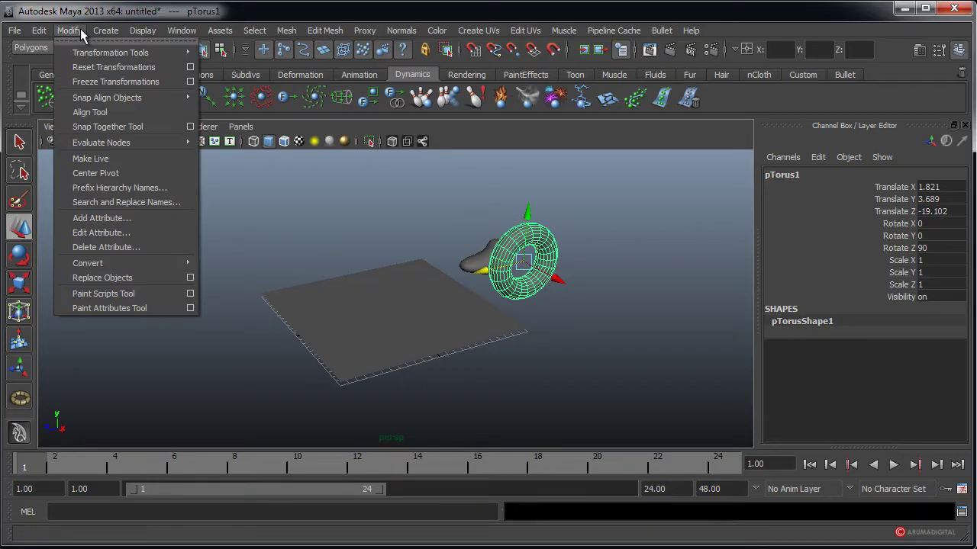
click(108, 81)
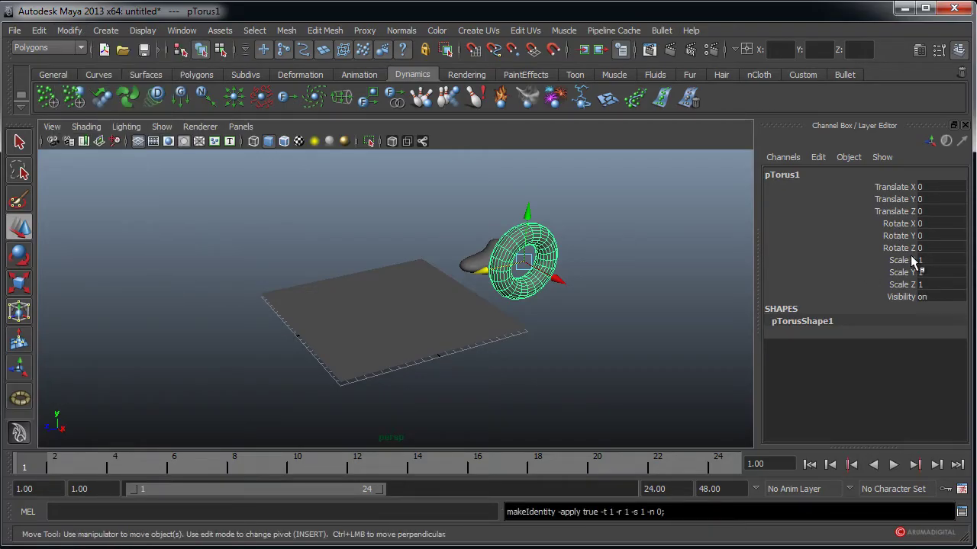
click(474, 262)
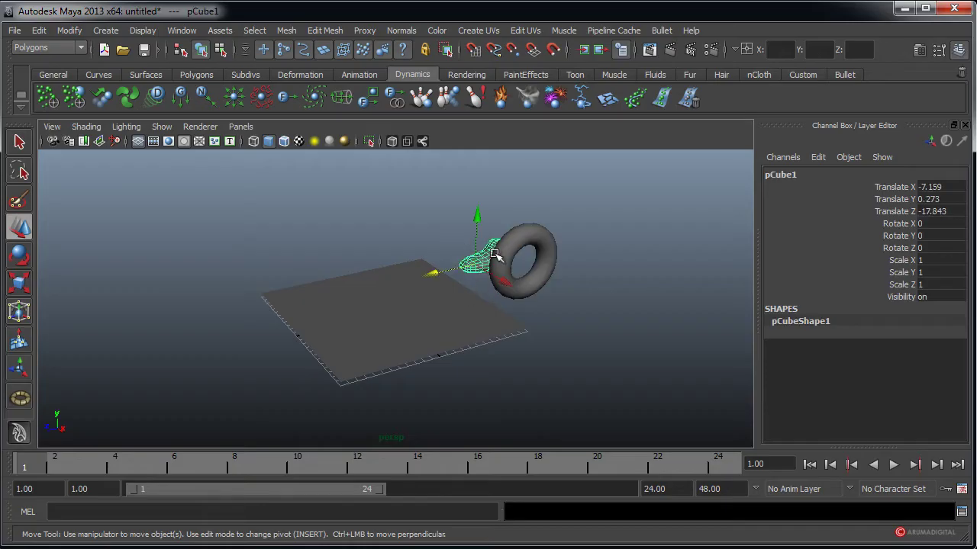
click(68, 30)
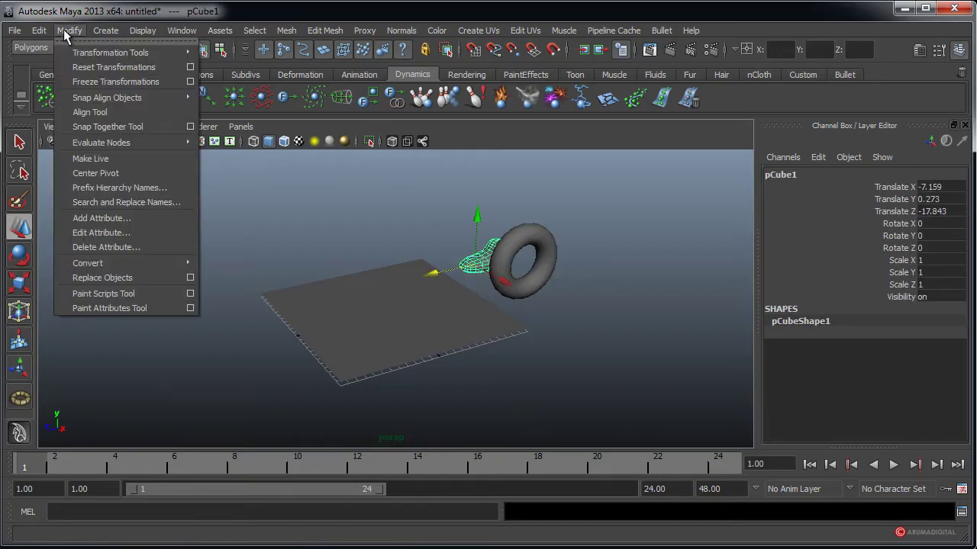
click(95, 83)
Orbit the perspective view around the plane, blob and torus
key(space)
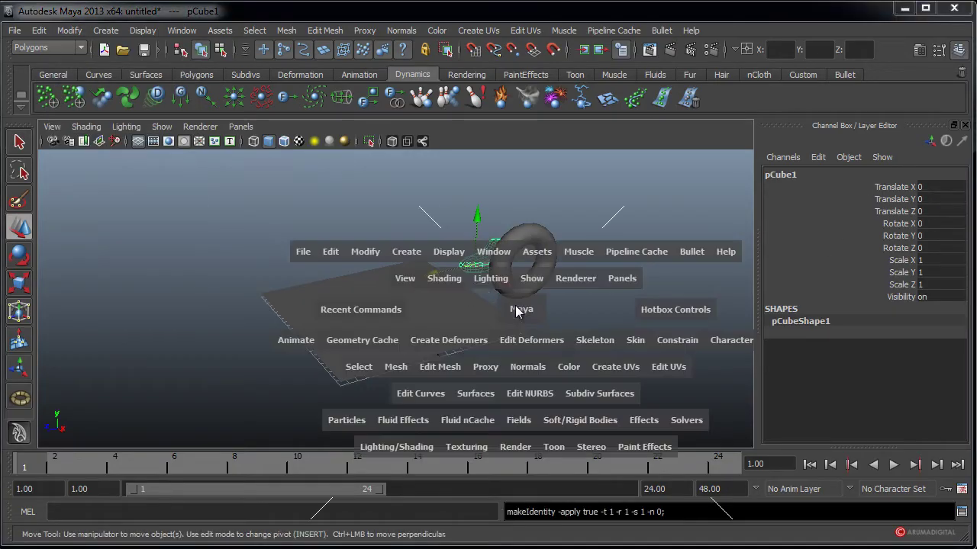
click(503, 301)
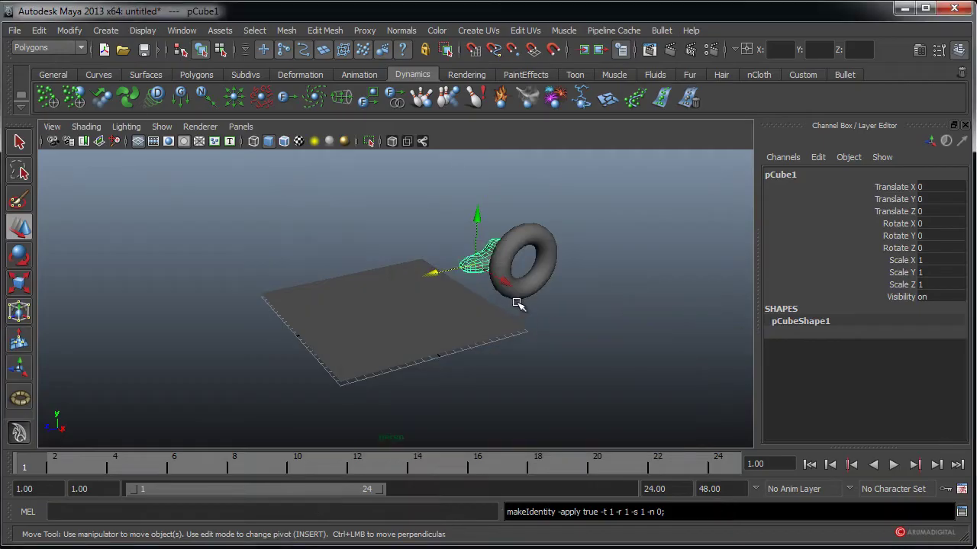
mouse_move(517, 303)
alt+mouse_down()
mouse_move(482, 296)
mouse_move(524, 305)
alt+mouse_up()
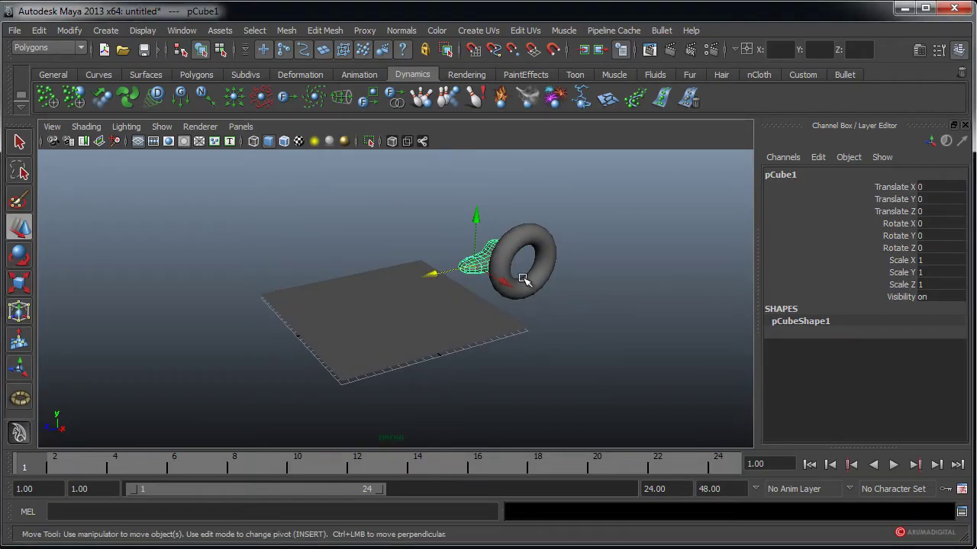
key(space)
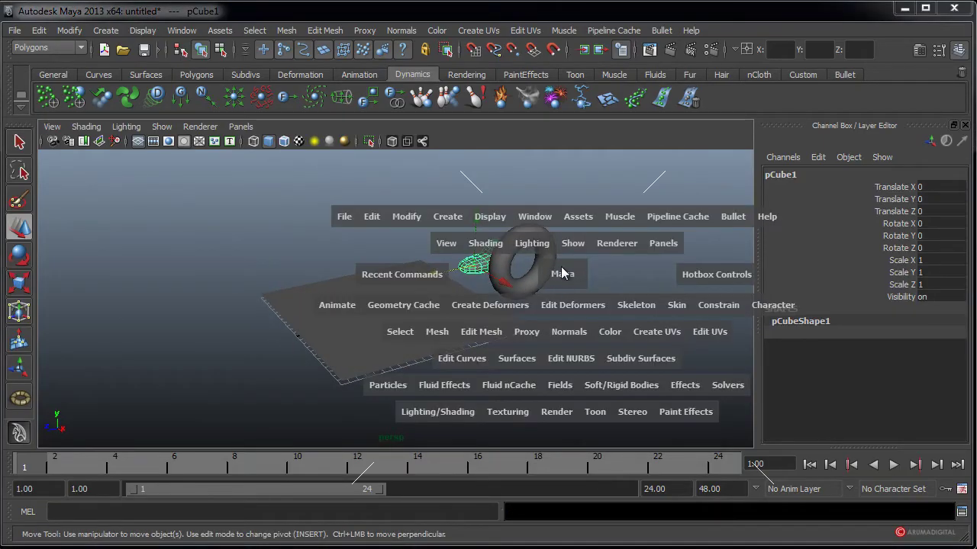
mouse_move(580, 323)
alt+mouse_down()
mouse_move(526, 309)
mouse_move(568, 316)
alt+mouse_up()
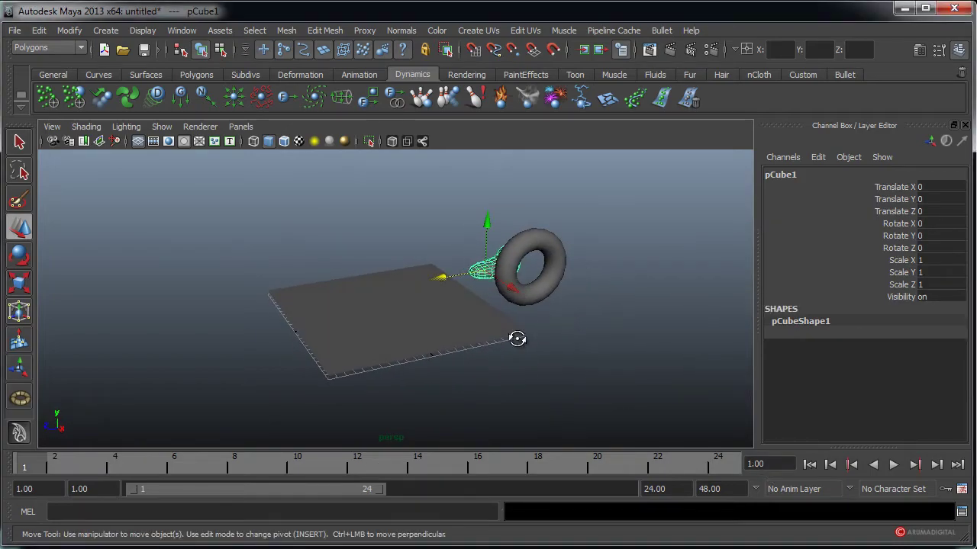
alt+drag(517, 339, 545, 339)
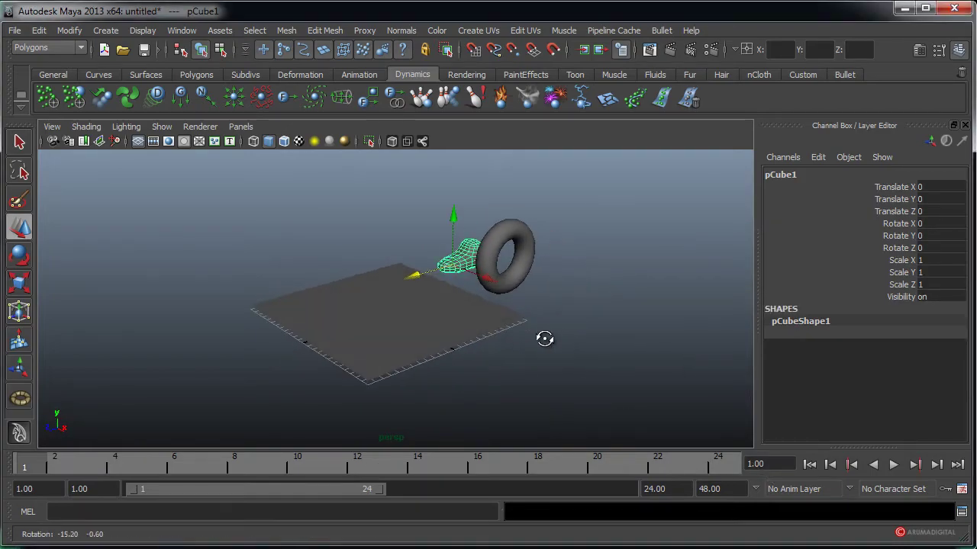
Switch to the Dynamics menu set, then select the torus and then the plane
click(79, 48)
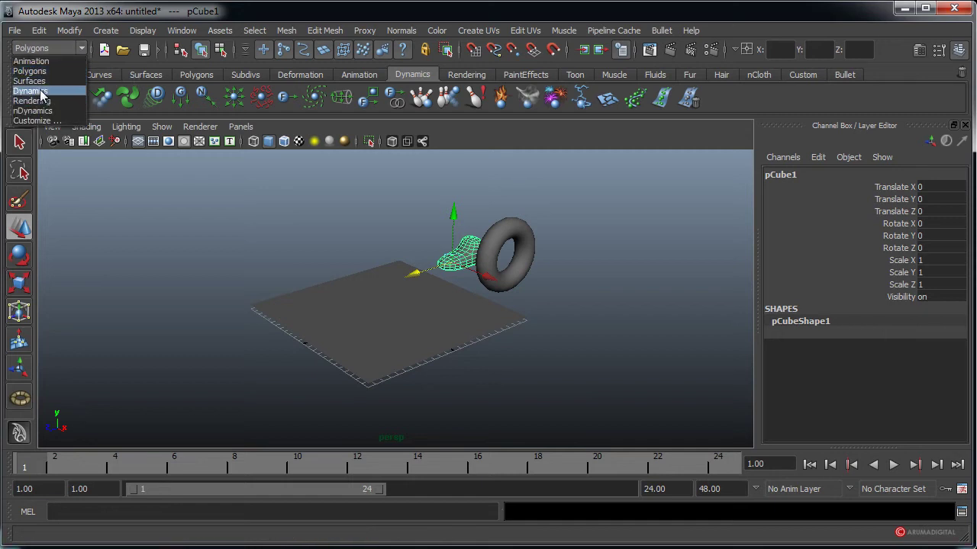
click(34, 90)
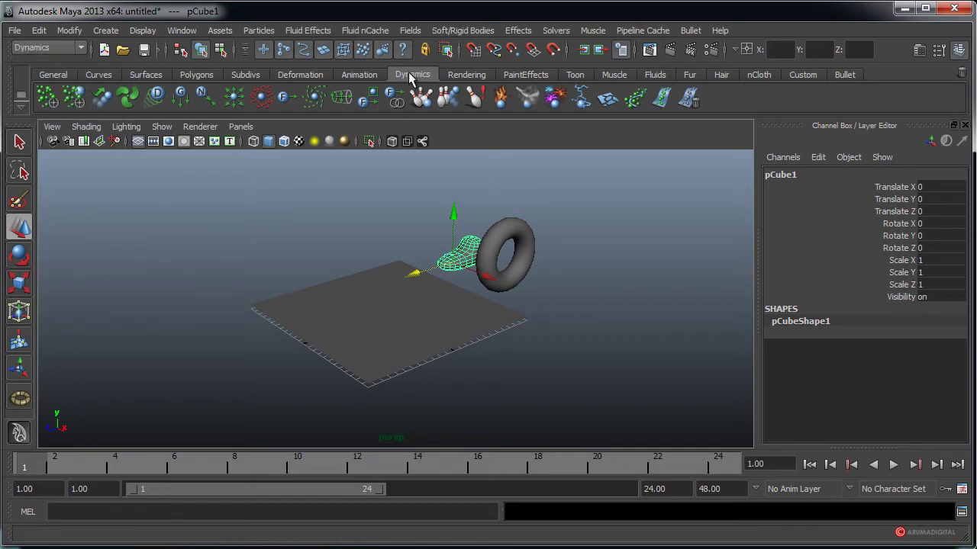
mouse_move(463, 273)
alt+mouse_down()
mouse_move(478, 299)
mouse_move(484, 290)
mouse_move(468, 297)
mouse_move(512, 278)
alt+mouse_up()
click(515, 279)
mouse_move(534, 310)
alt+mouse_down()
mouse_move(578, 303)
mouse_move(481, 309)
mouse_move(556, 275)
alt+mouse_up()
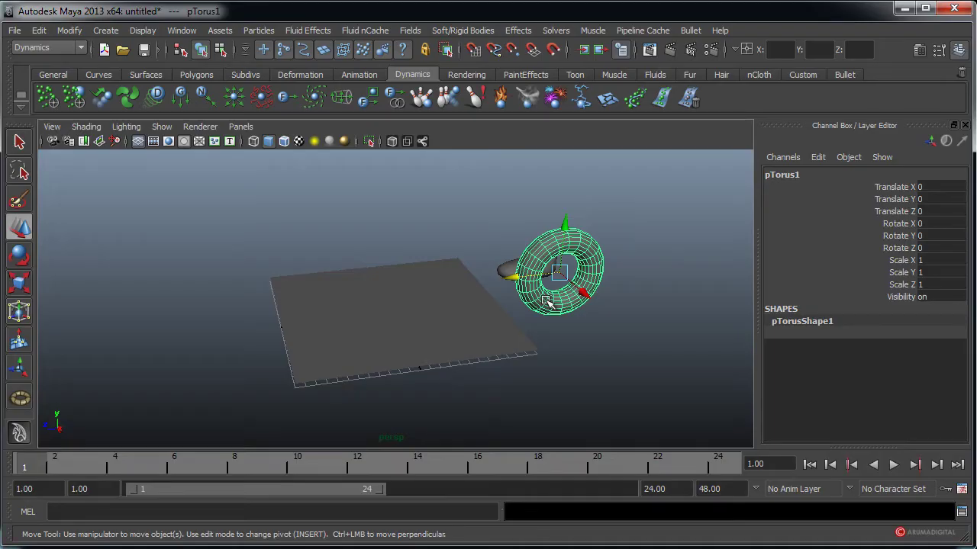
click(460, 334)
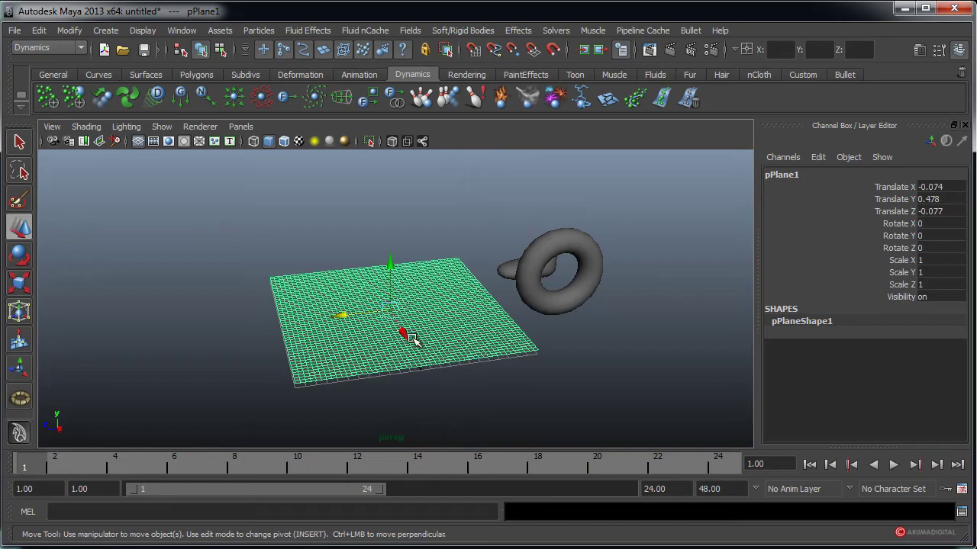
Create a soft body from the plane with the 'Duplicate, make copy soft' option
click(487, 32)
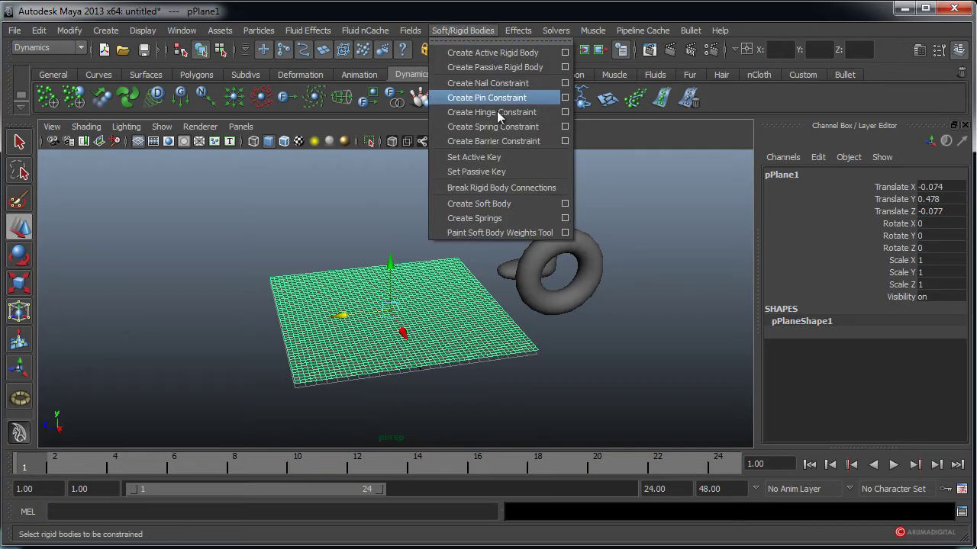
click(566, 204)
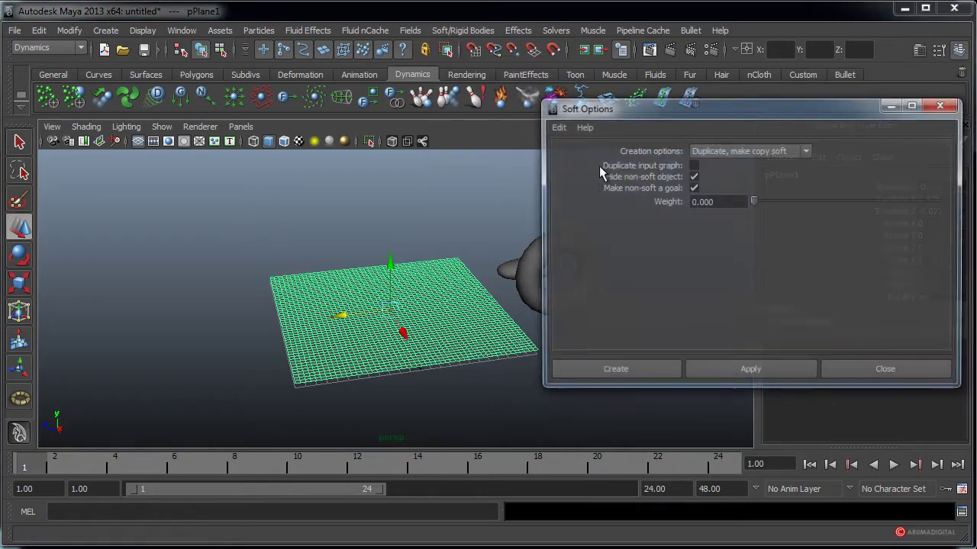
click(806, 151)
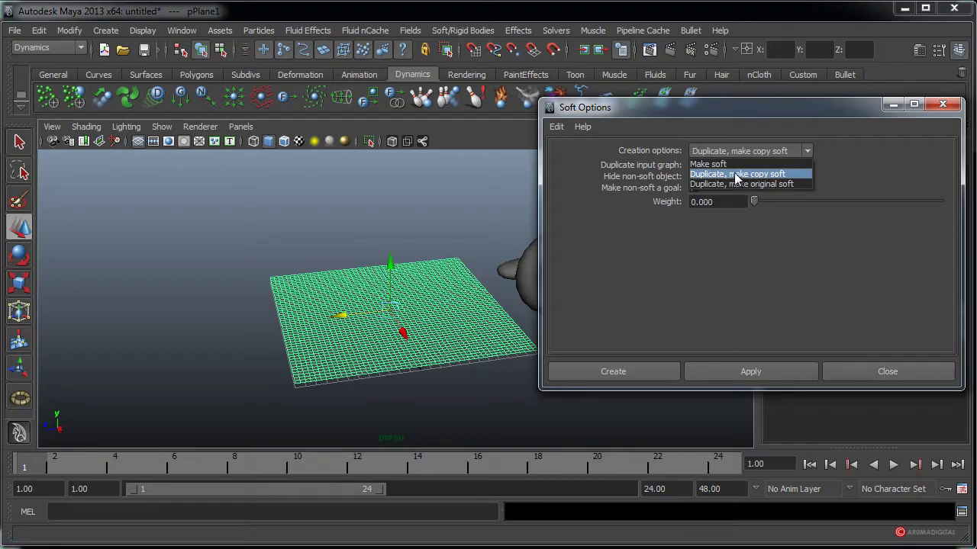
click(758, 175)
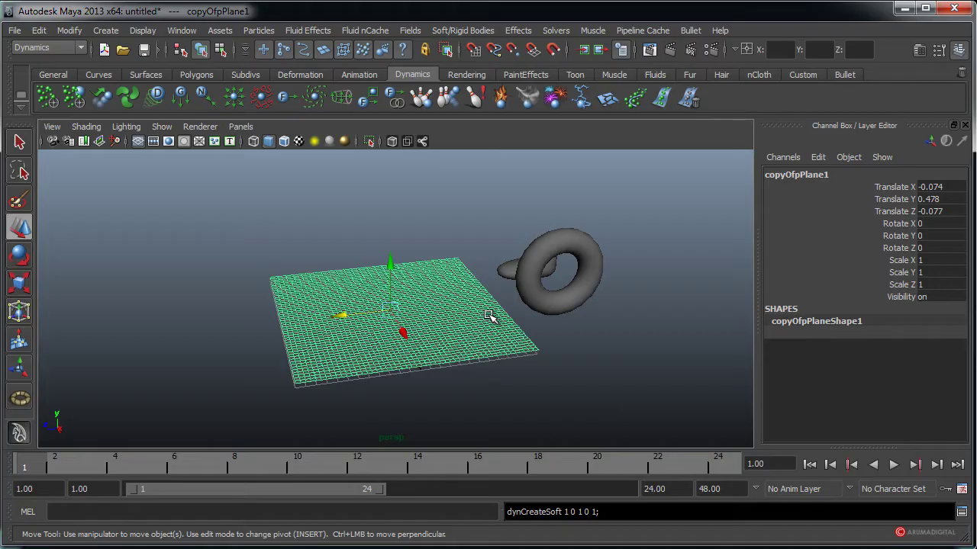
Apply Make Collide to pCube1 and then to pTorus1, and deselect everything
click(562, 302)
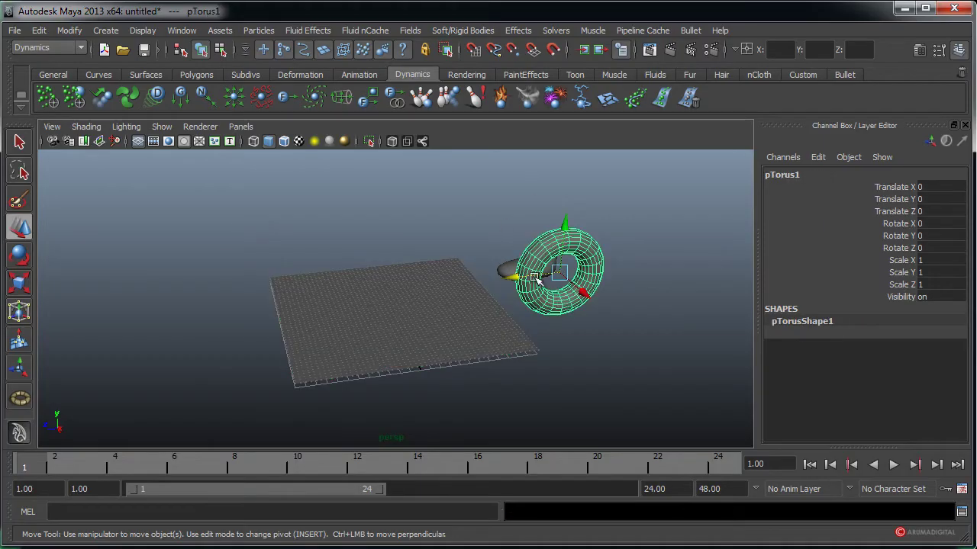
click(503, 267)
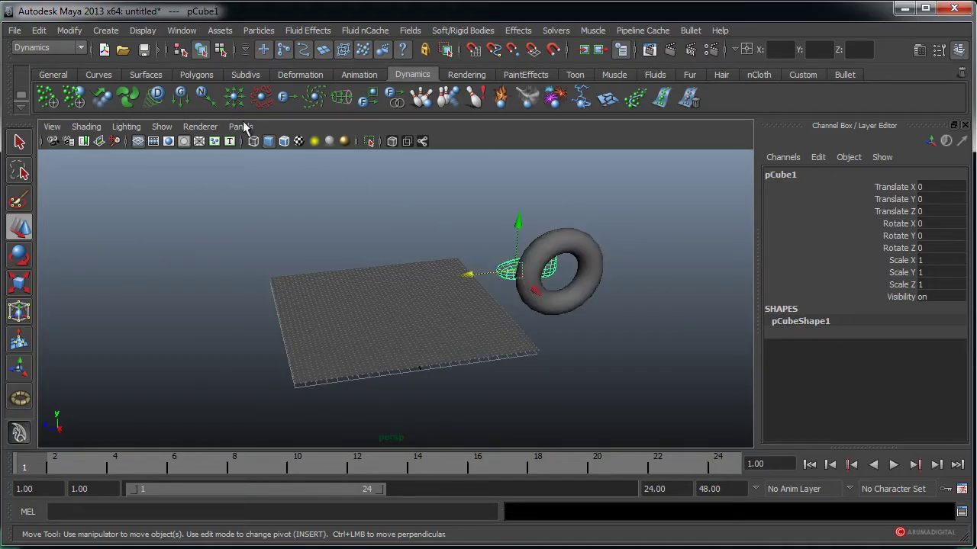
click(255, 32)
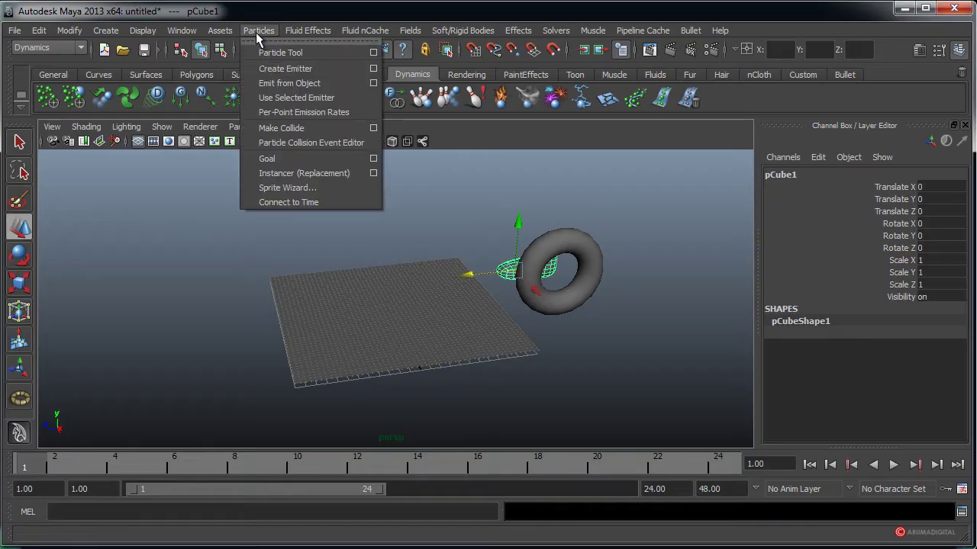
click(289, 127)
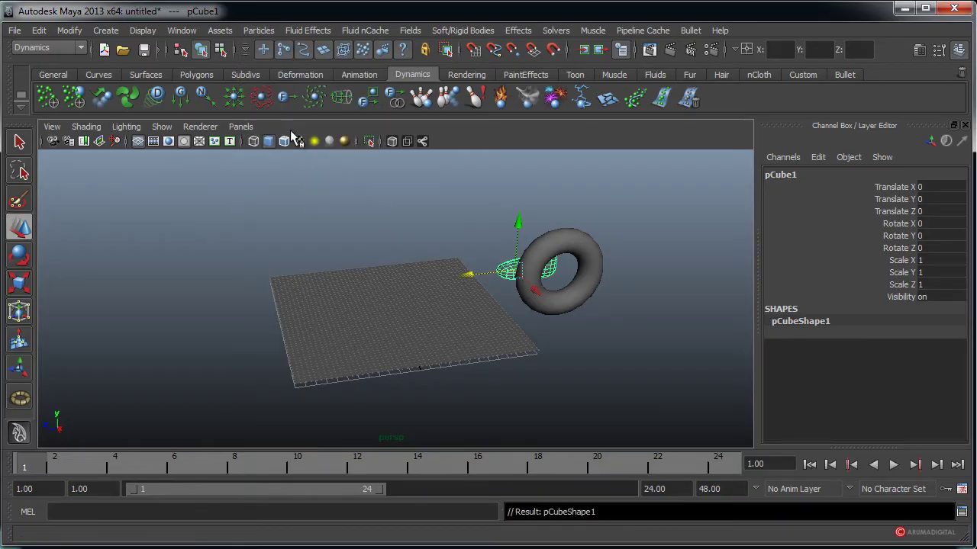
click(599, 250)
click(259, 31)
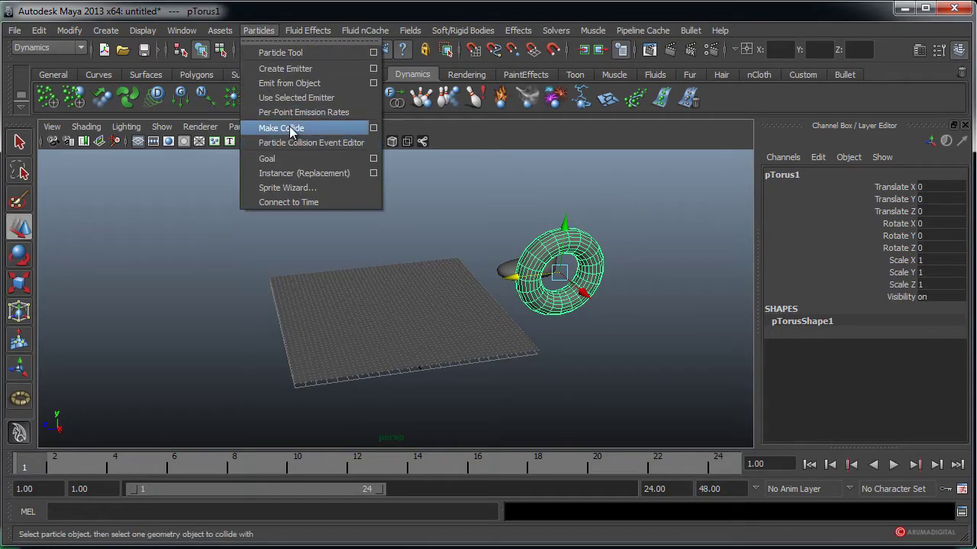
click(284, 128)
click(641, 222)
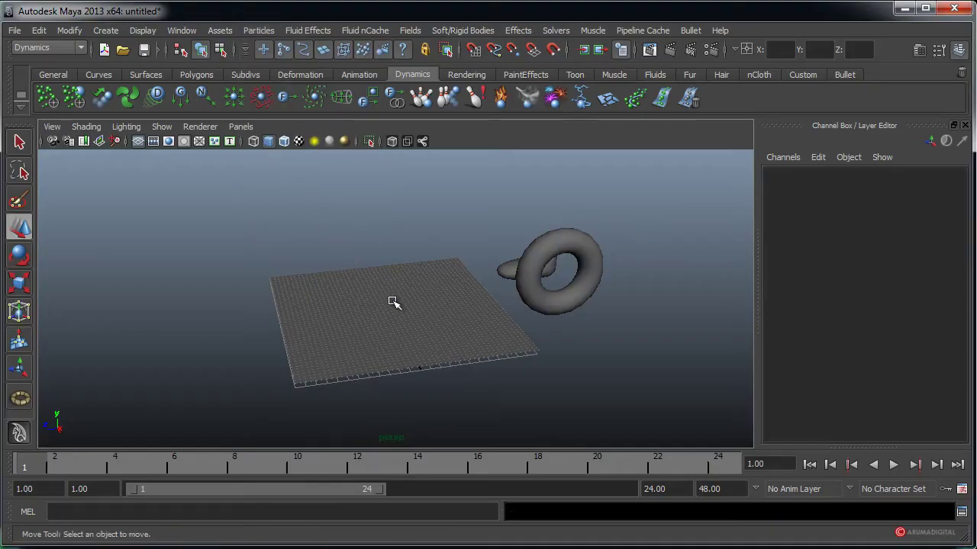
mouse_move(392, 301)
alt+mouse_down()
mouse_move(445, 279)
mouse_move(429, 298)
alt+mouse_up()
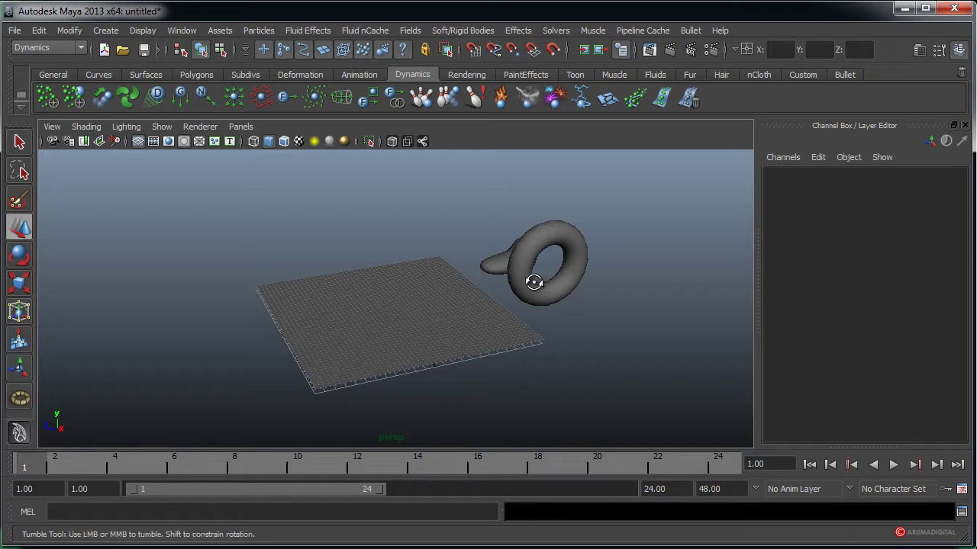
alt+drag(529, 279, 532, 278)
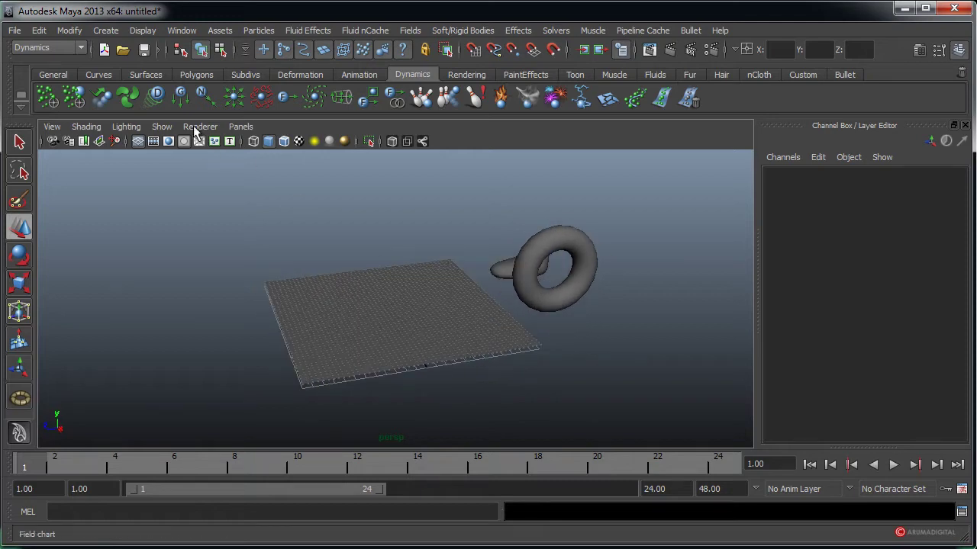
In Dynamic Relationships, link copyOfPlane1Particle's collisions to pCubeShape1 and pTorusShape1
click(182, 32)
mouse_move(218, 96)
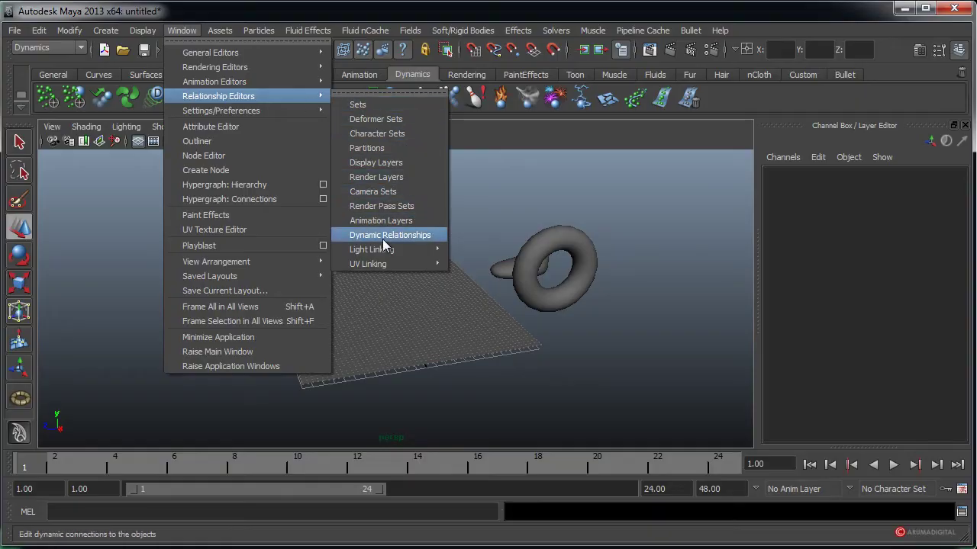
click(384, 236)
drag(488, 116, 251, 113)
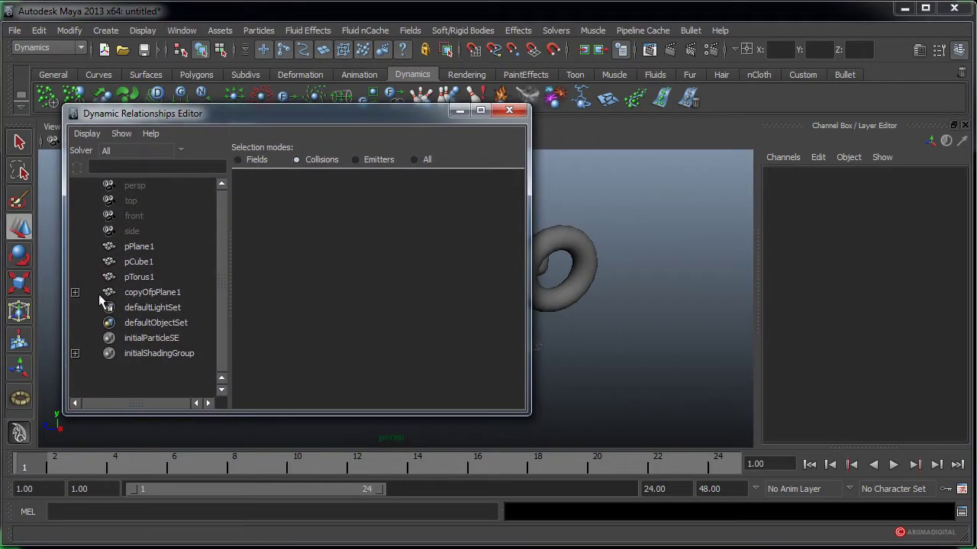
click(75, 292)
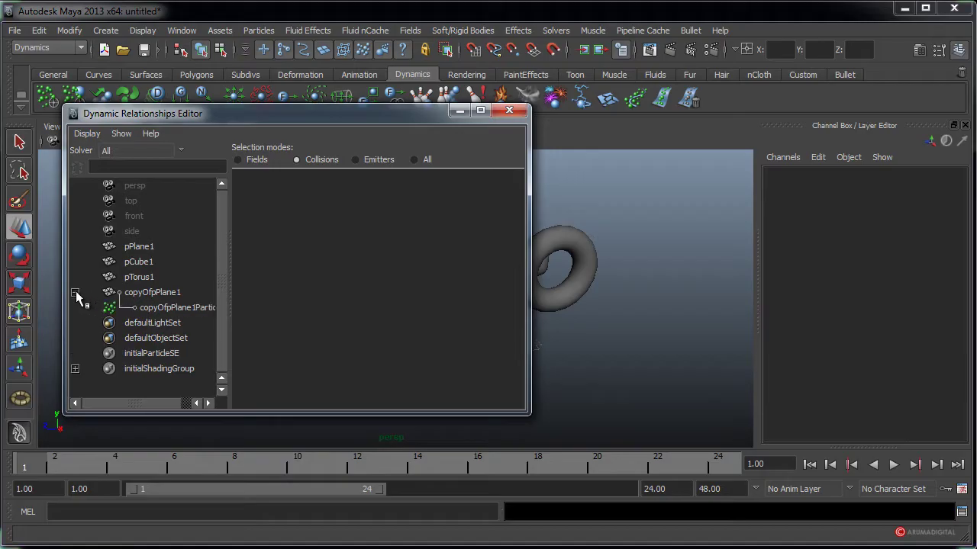
click(147, 308)
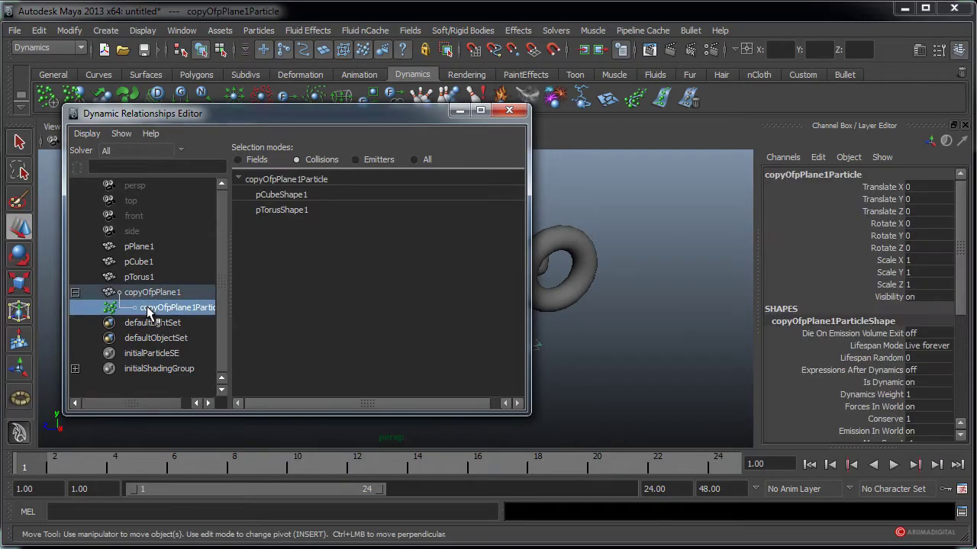
click(285, 197)
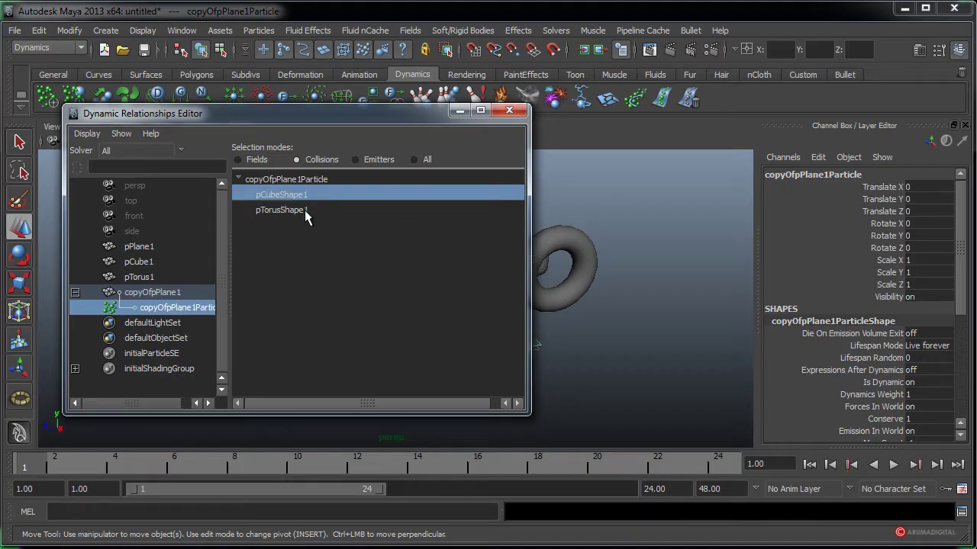
shift+click(288, 210)
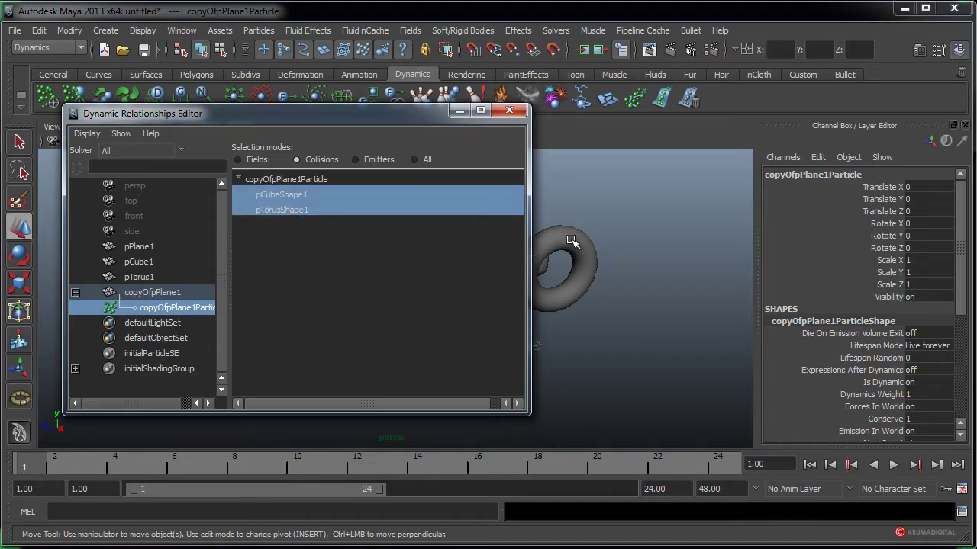
click(516, 117)
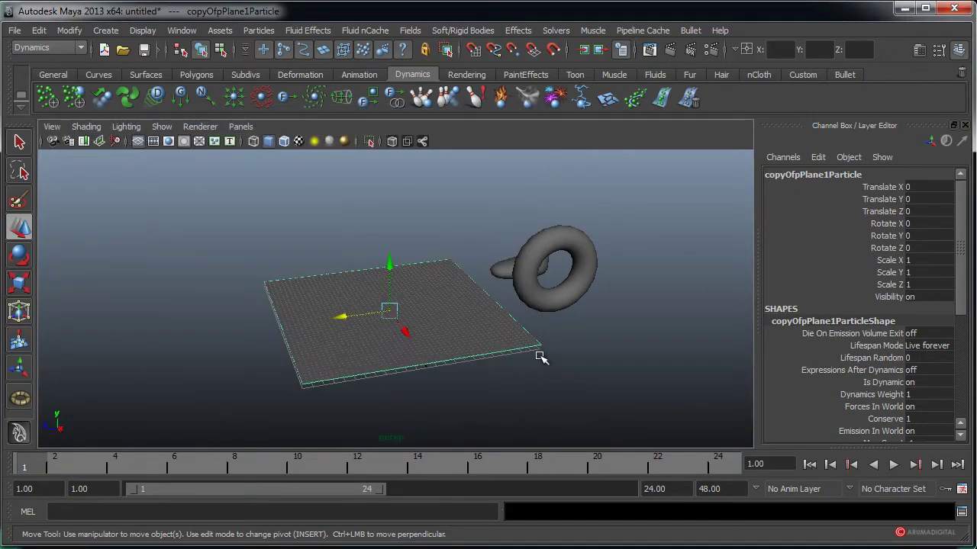
alt+drag(530, 360, 538, 357)
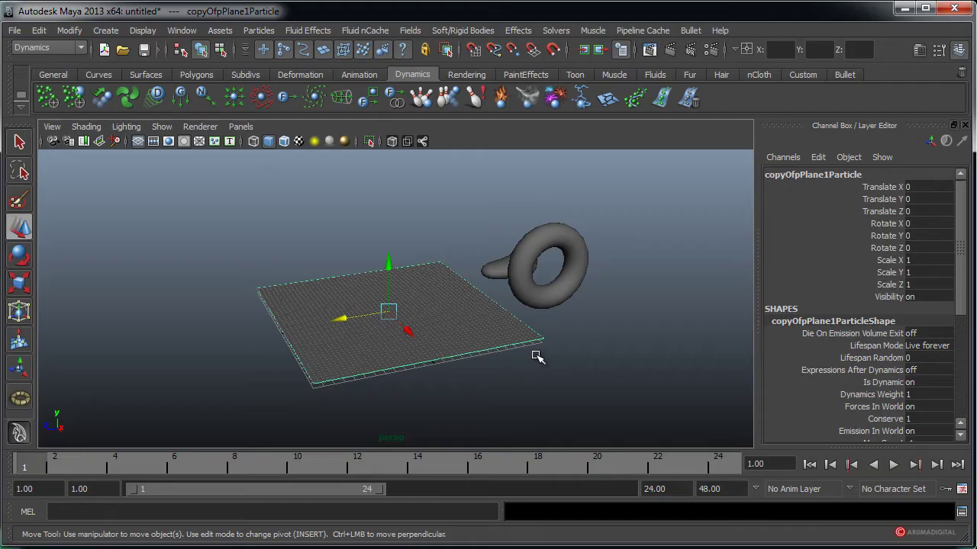
Set the playback end frame to 500
double_click(684, 482)
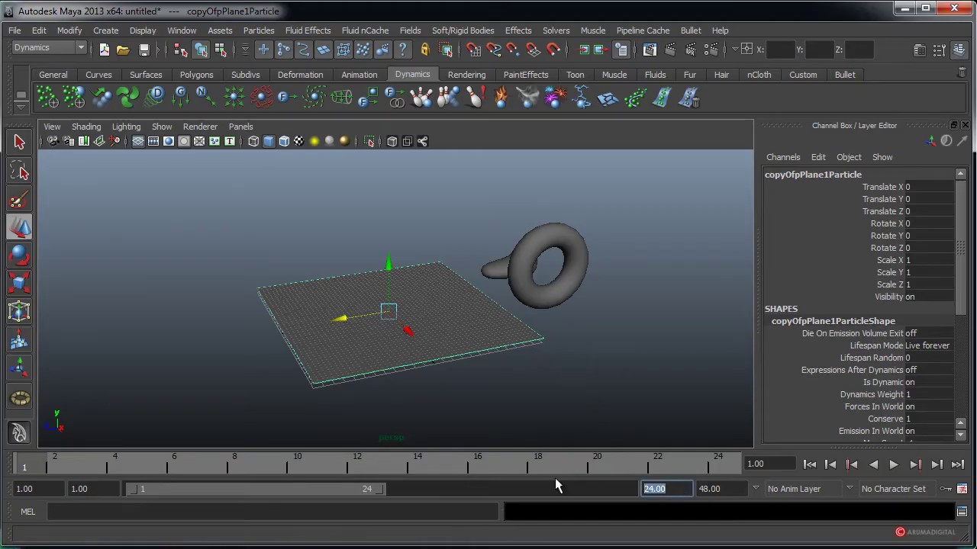
text(500)
key(Return)
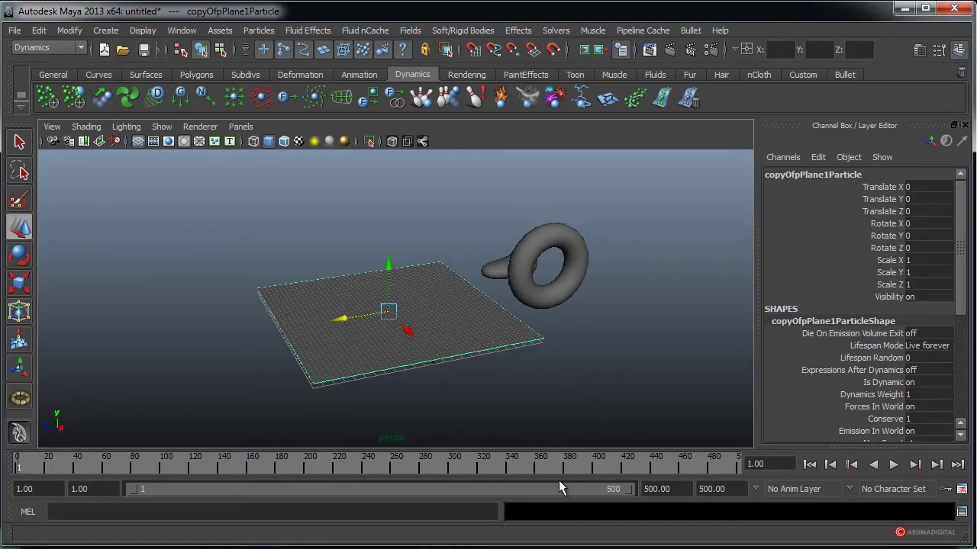
Key all of the torus's channels at frame 1
click(557, 296)
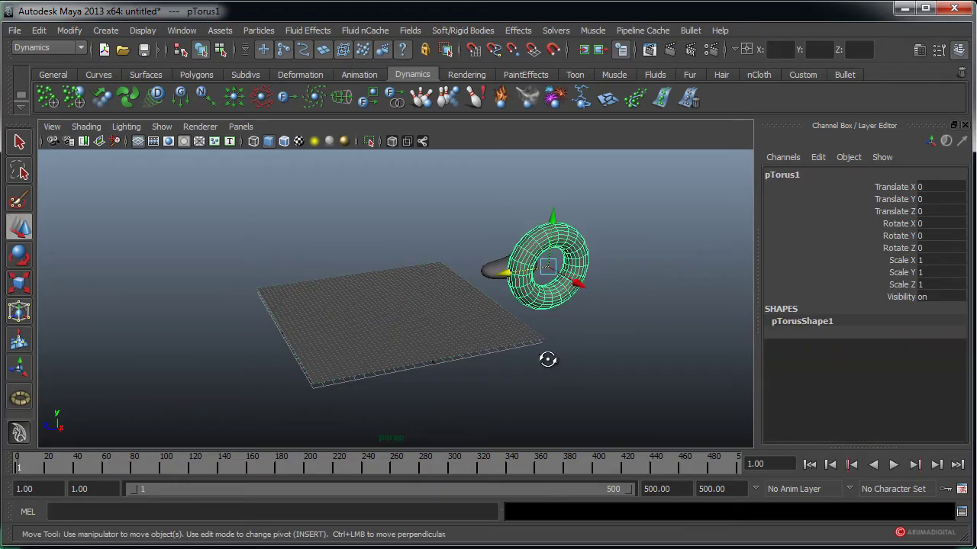
alt+drag(547, 358, 523, 353)
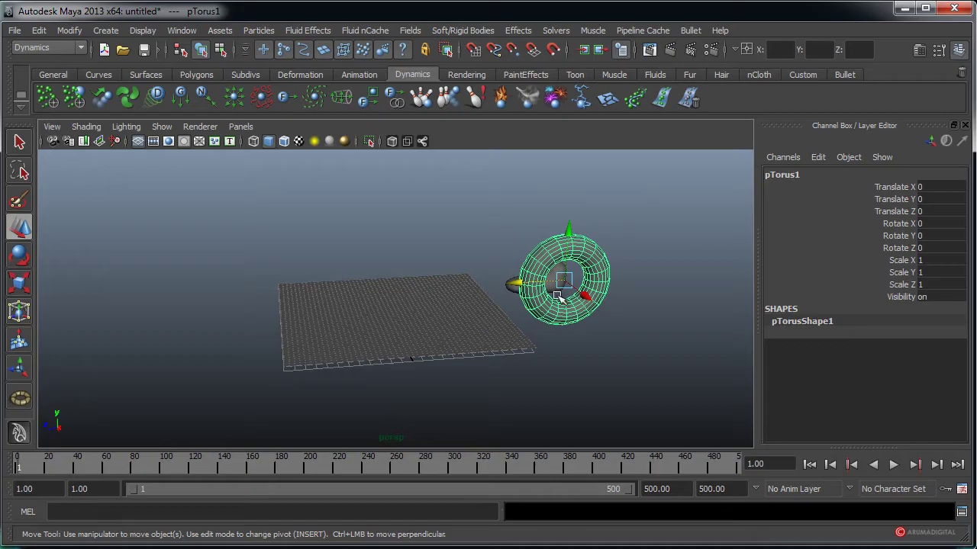
key(s)
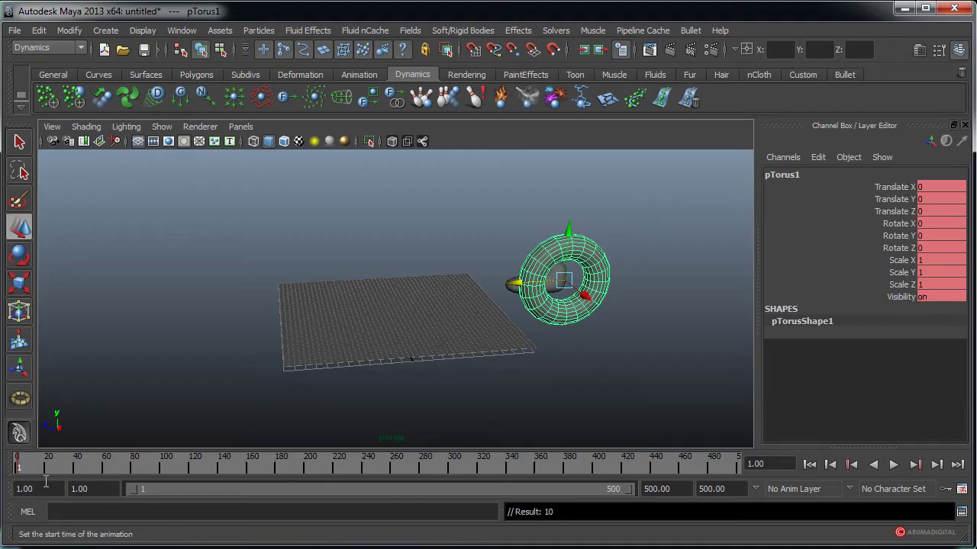
At frame 100, move the torus to Translate Z 25.108 and roll it to Rotate X 179.253
drag(19, 469, 161, 475)
key(w)
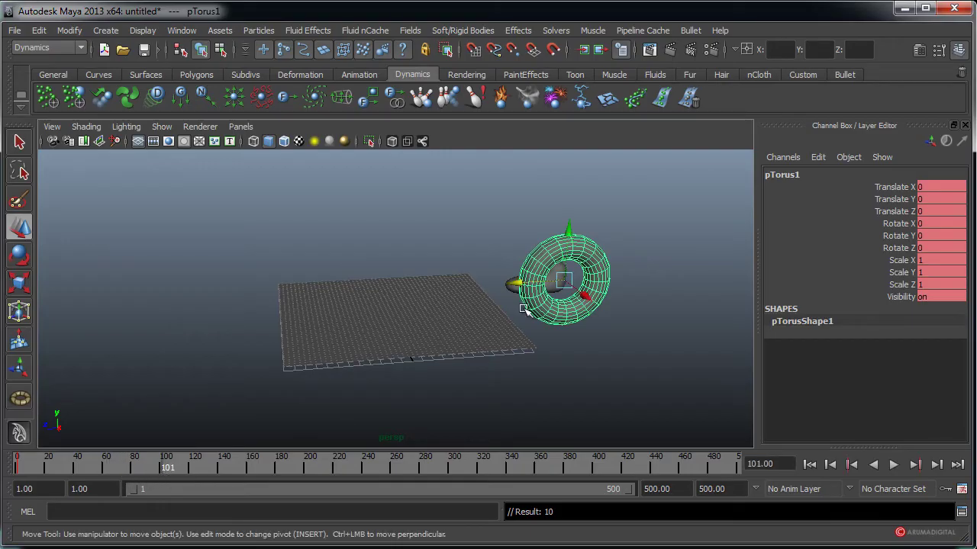
click(160, 473)
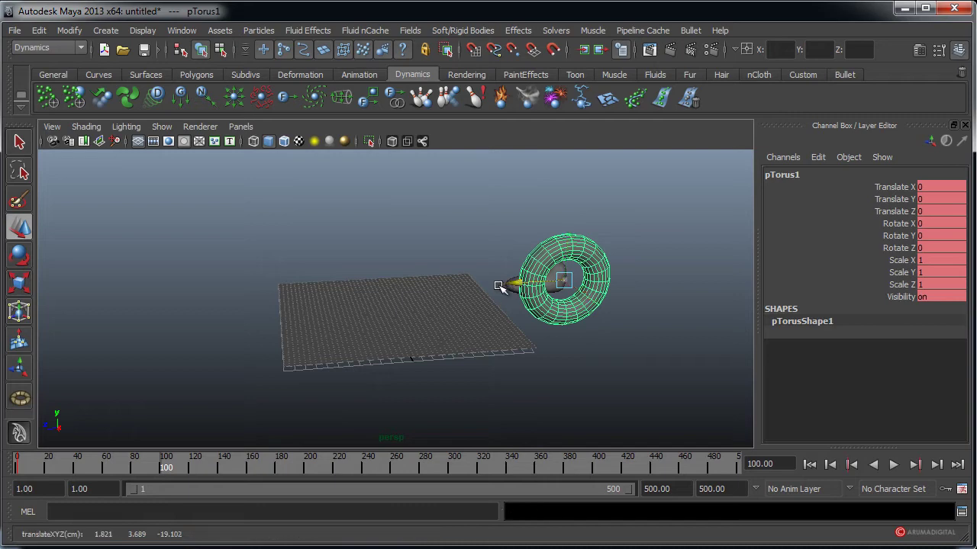
drag(501, 285, 279, 304)
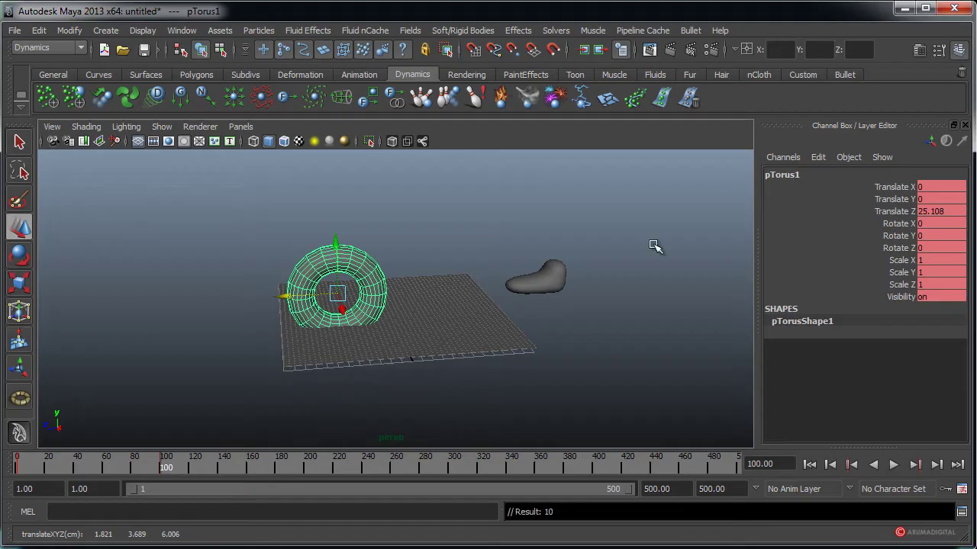
click(905, 224)
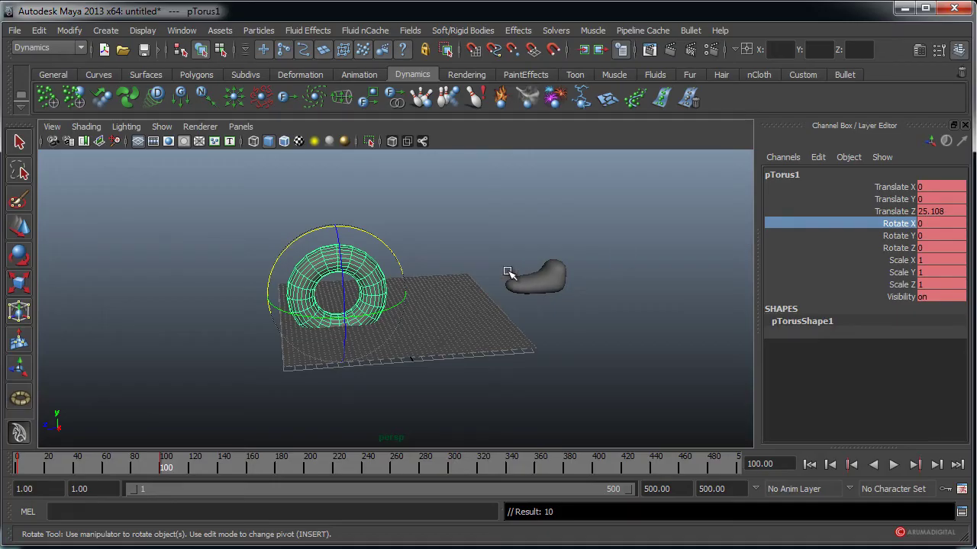
mouse_move(555, 294)
middle_down()
mouse_move(545, 299)
mouse_move(949, 303)
middle_up()
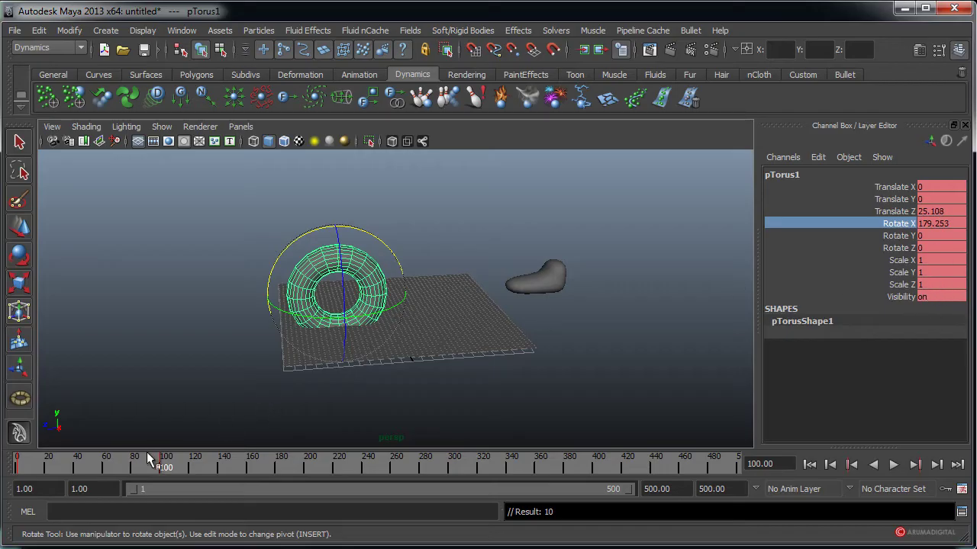
mouse_move(150, 459)
mouse_down()
mouse_move(36, 459)
mouse_move(150, 459)
mouse_move(56, 443)
mouse_move(161, 448)
mouse_up()
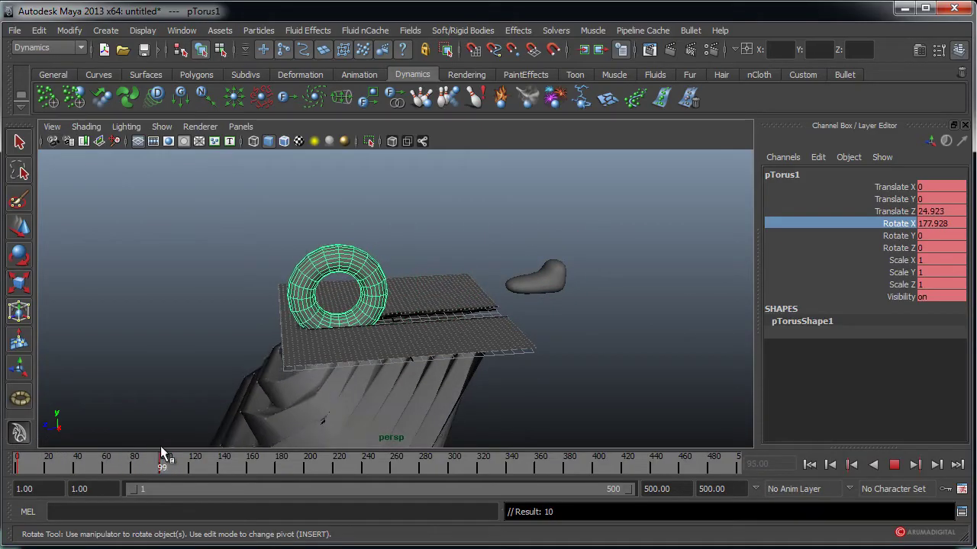
mouse_move(161, 452)
mouse_down()
mouse_move(19, 463)
mouse_move(186, 450)
mouse_up()
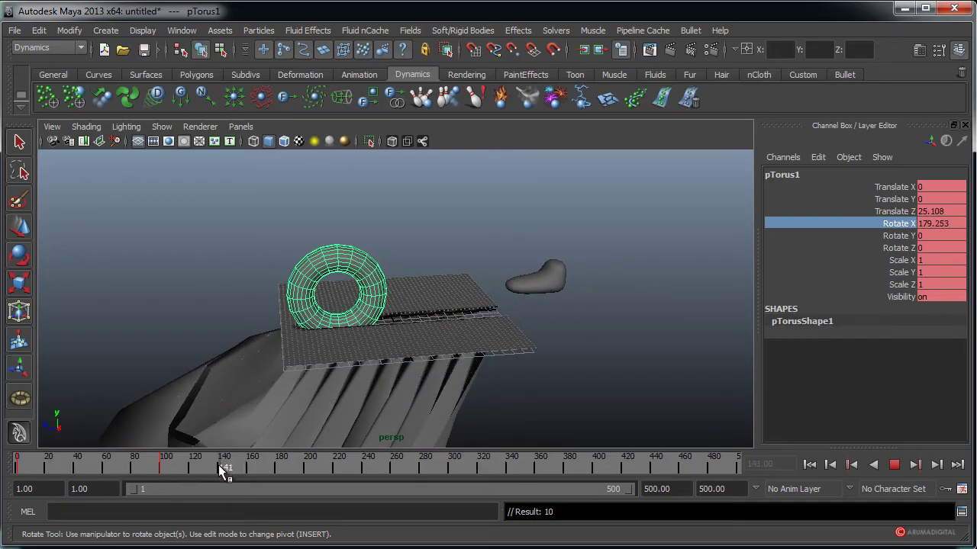
Key the torus at frame 141 with Translate Y 4.335, Translate Z 40.404, Rotate X 326.133
drag(186, 450, 226, 457)
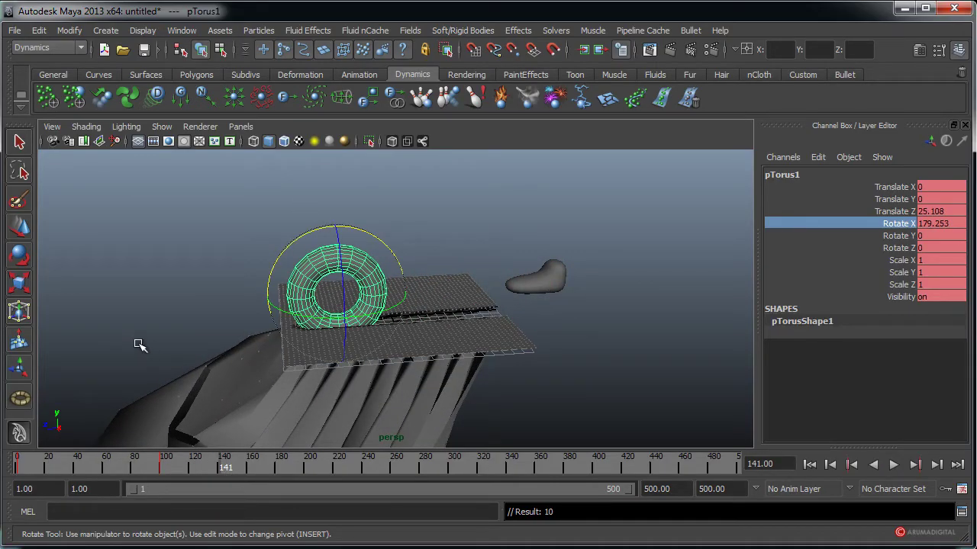
key(w)
drag(284, 297, 160, 300)
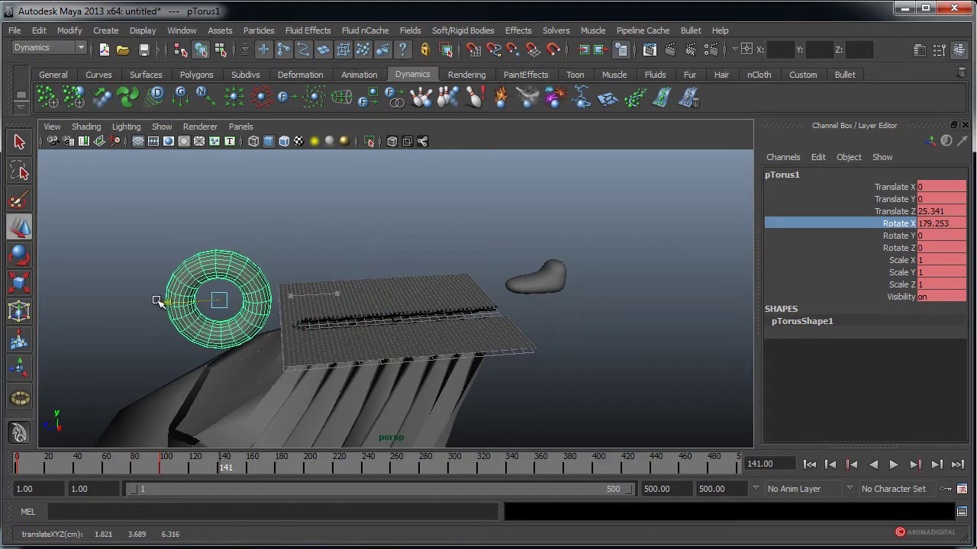
drag(202, 259, 203, 210)
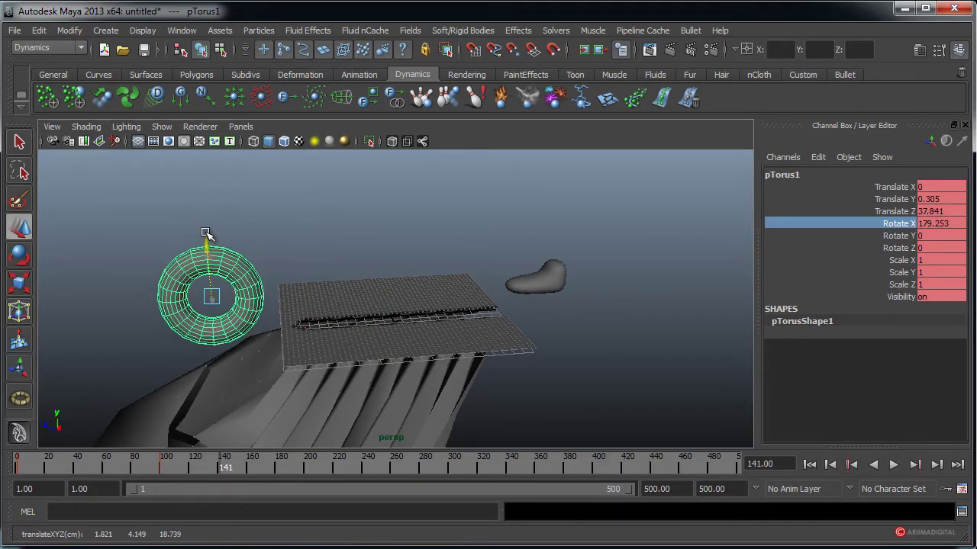
drag(155, 264, 126, 264)
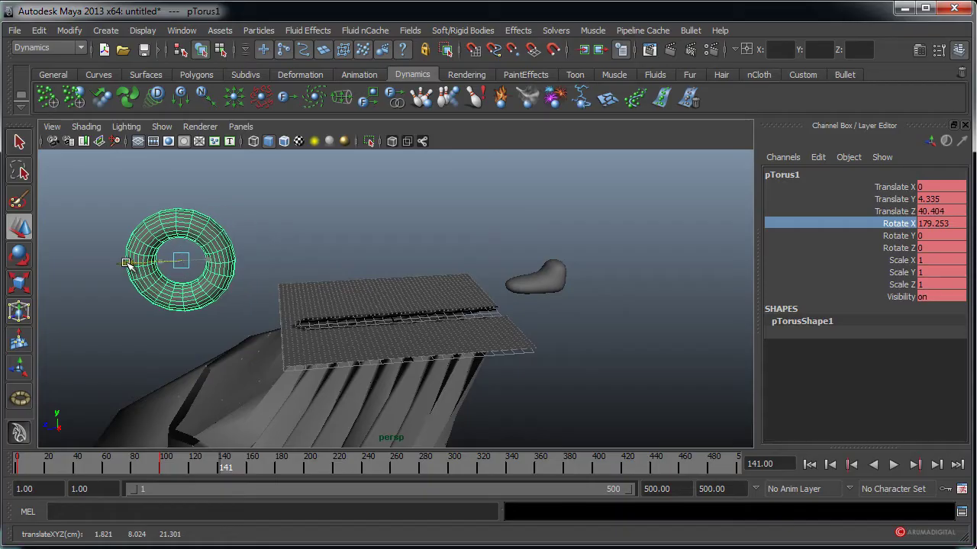
key(e)
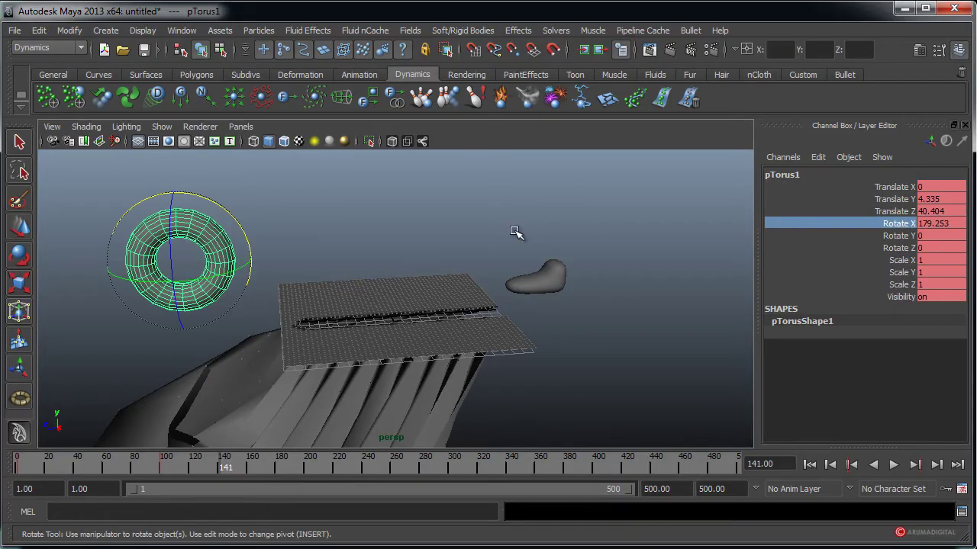
mouse_move(542, 235)
middle_down()
mouse_move(246, 214)
mouse_move(239, 282)
middle_up()
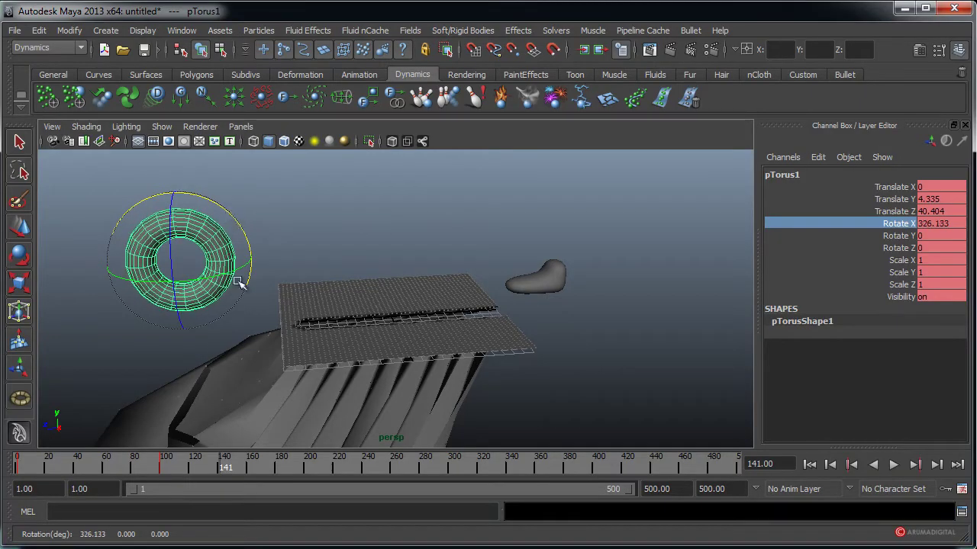
key(s)
Play back the torus animation, then select the smoothed cube pCube1
key(alt+v)
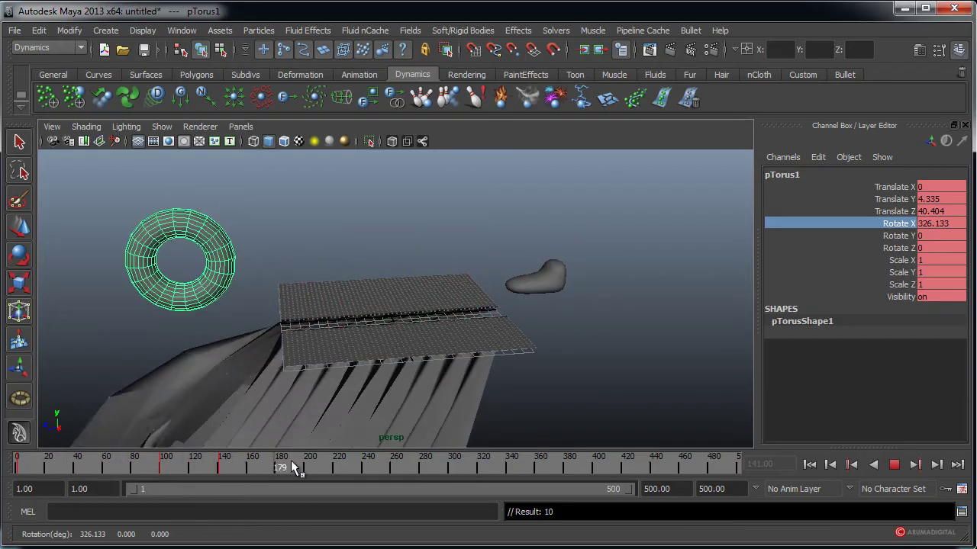
key(alt+v)
key(e)
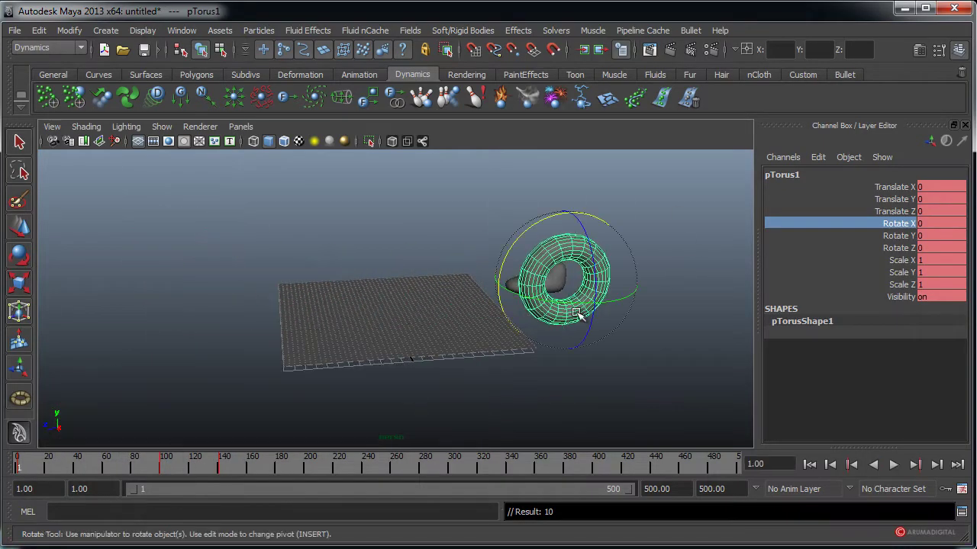
mouse_move(495, 349)
alt+mouse_down()
mouse_move(595, 342)
mouse_move(367, 342)
mouse_move(604, 355)
mouse_move(634, 344)
mouse_move(503, 340)
mouse_move(496, 349)
mouse_move(517, 355)
mouse_move(608, 359)
mouse_move(536, 384)
mouse_move(569, 383)
mouse_move(530, 311)
alt+mouse_up()
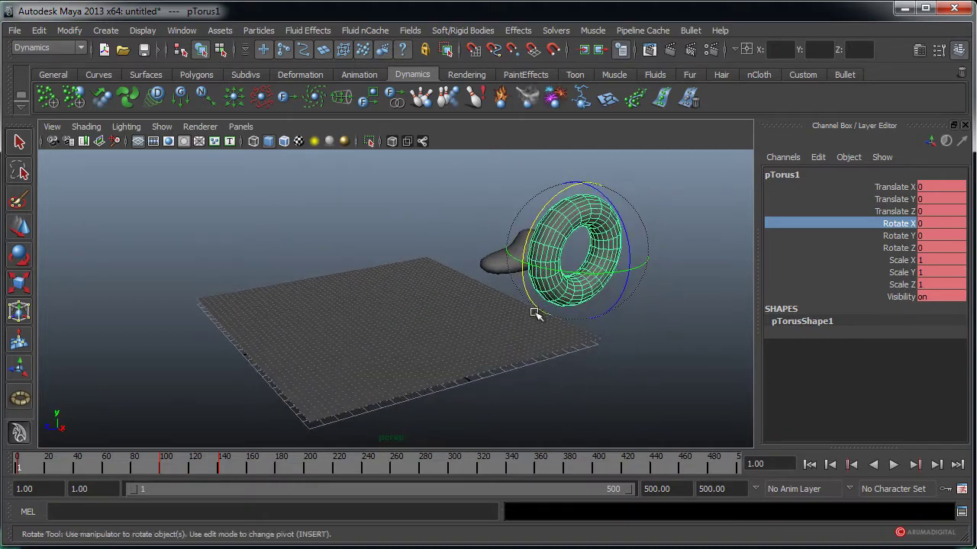
click(503, 269)
key(w)
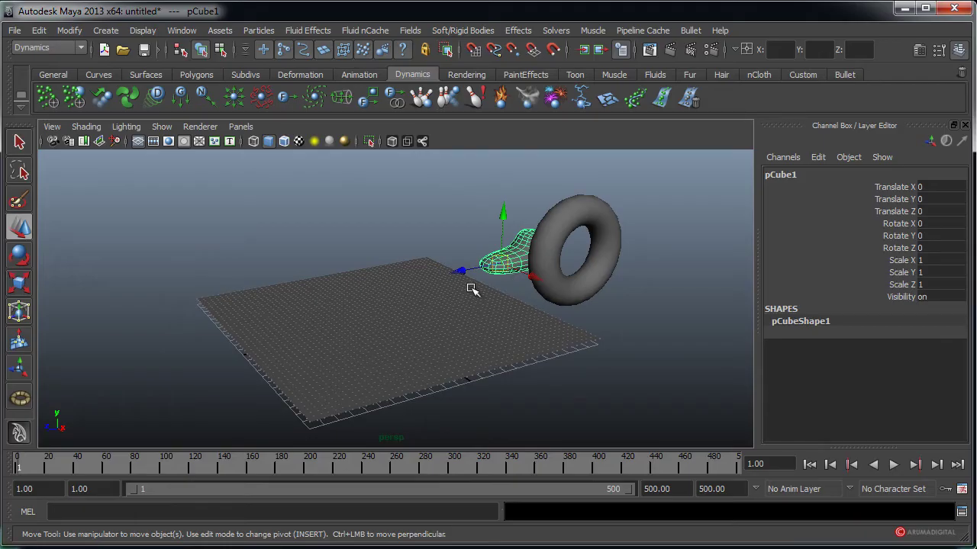
Key the cube at frame 1, then slide it along Z and key it near frame 41
key(s)
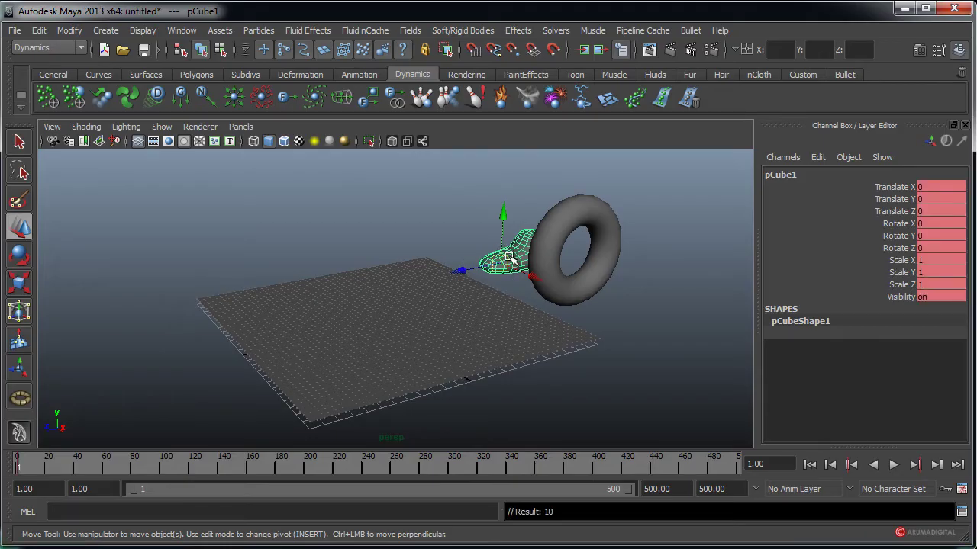
mouse_move(461, 271)
mouse_down()
mouse_move(446, 280)
mouse_move(465, 270)
mouse_up()
key(alt+v)
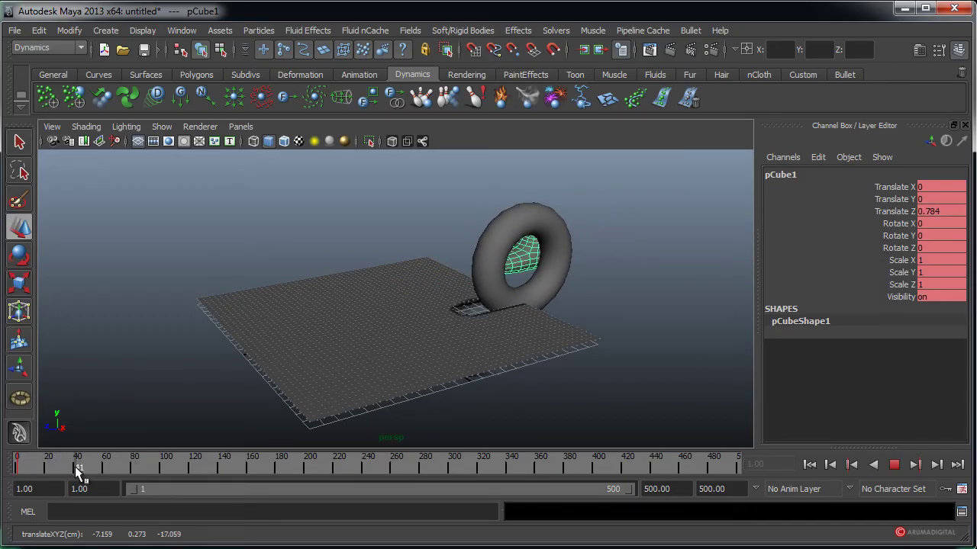
click(75, 470)
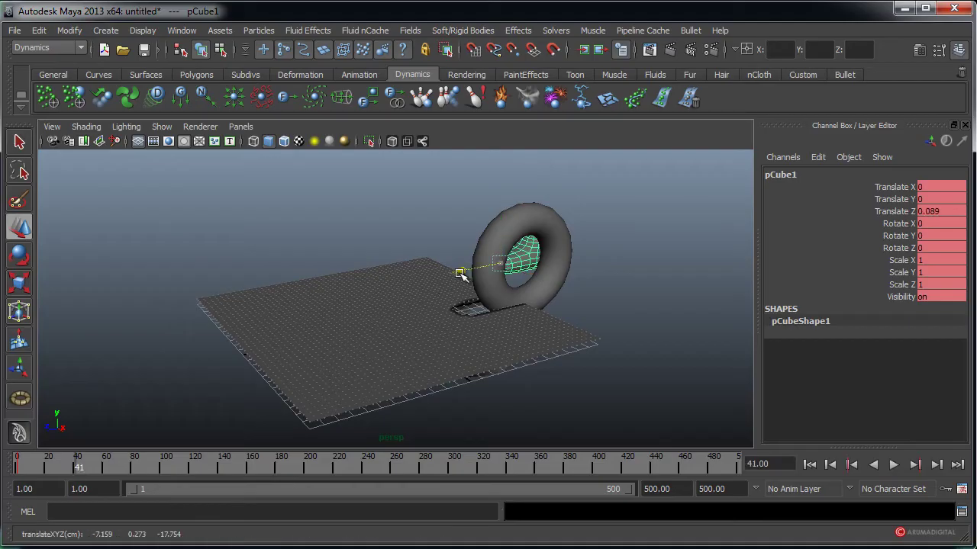
drag(452, 275, 340, 299)
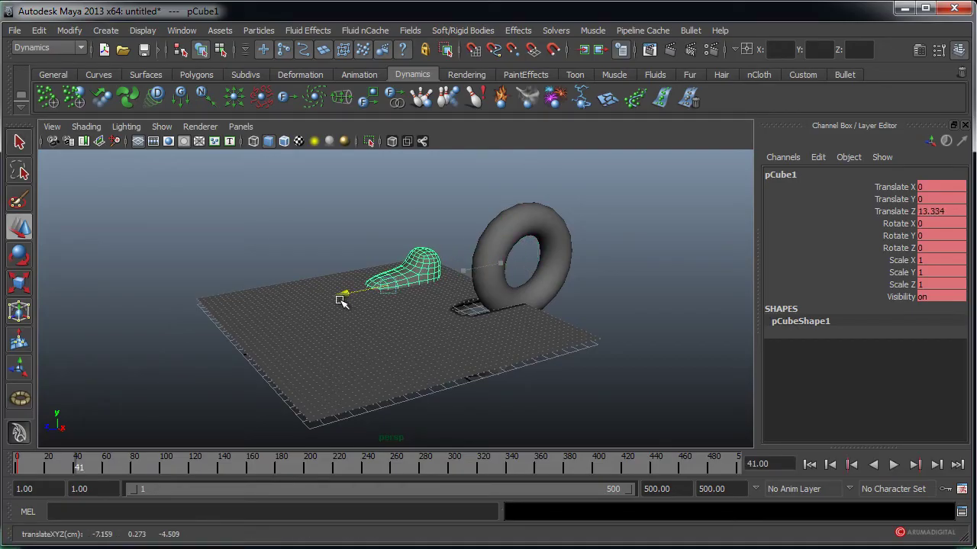
key(s)
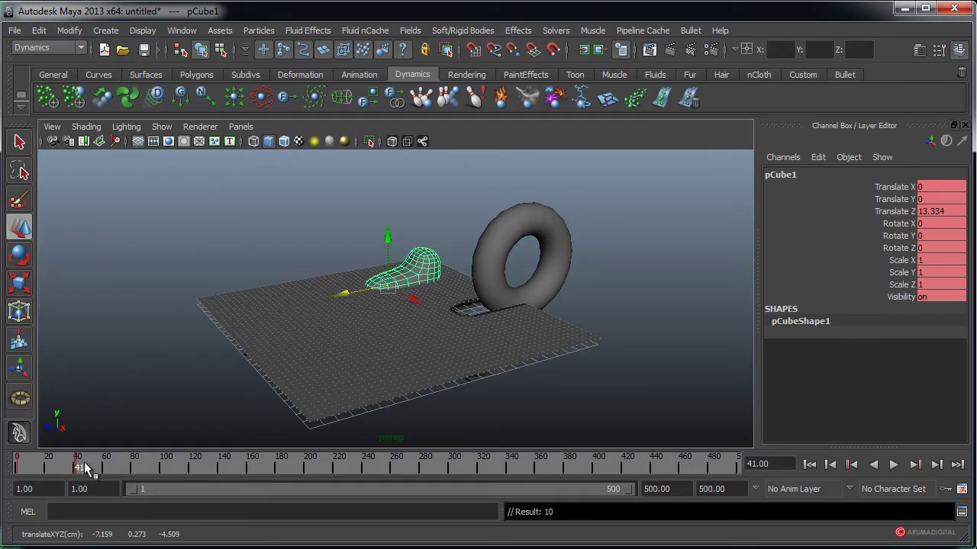
Key the cube further along Z near frames 81 and 120, then replay and rewind to frame 20
key(alt+v)
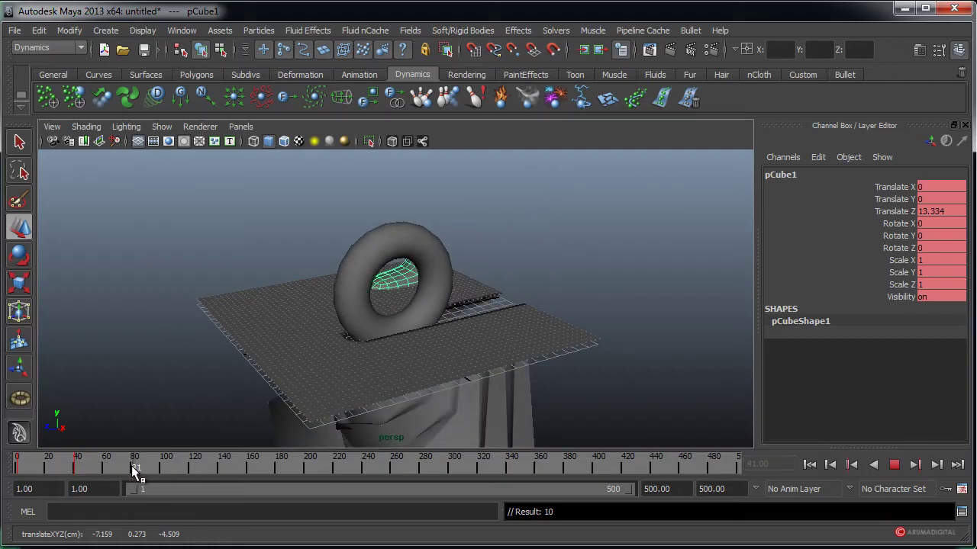
click(135, 468)
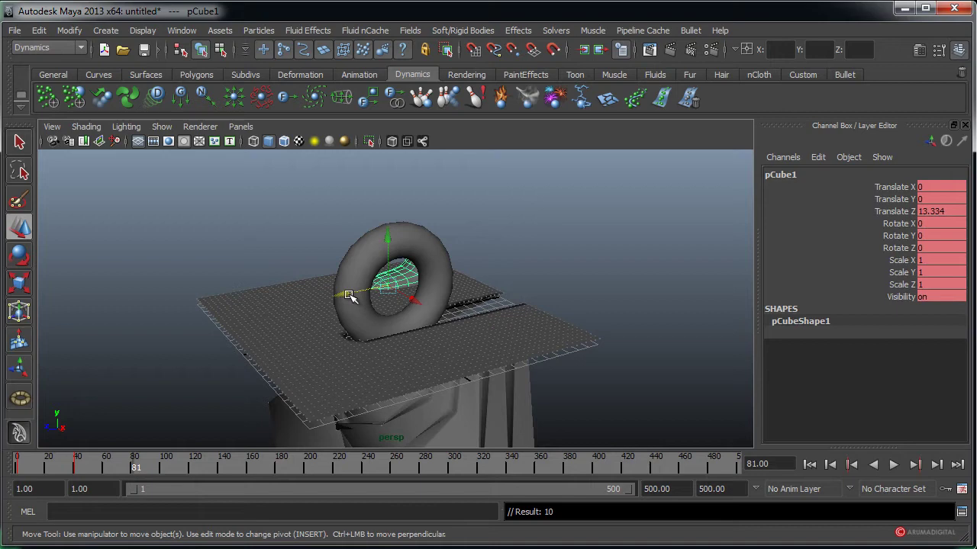
drag(348, 295, 226, 325)
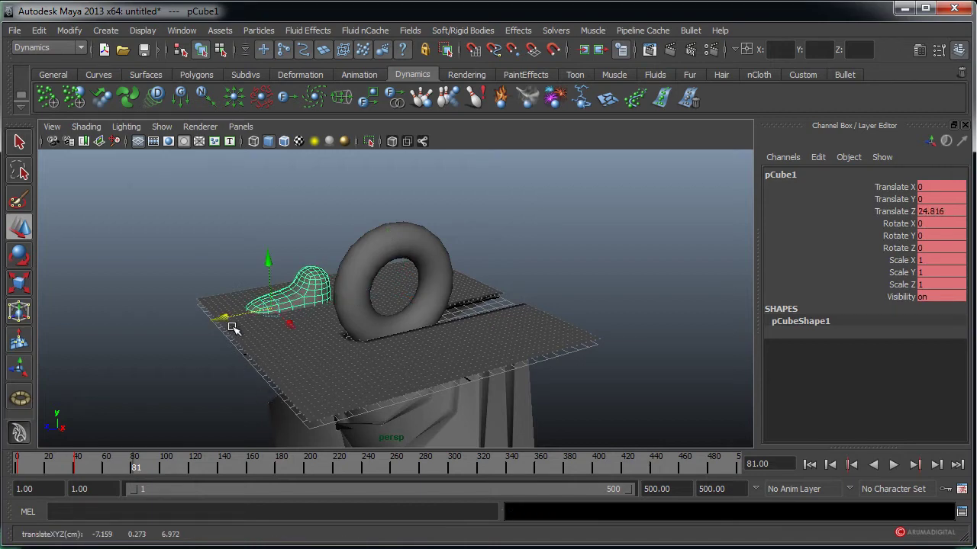
key(alt+v)
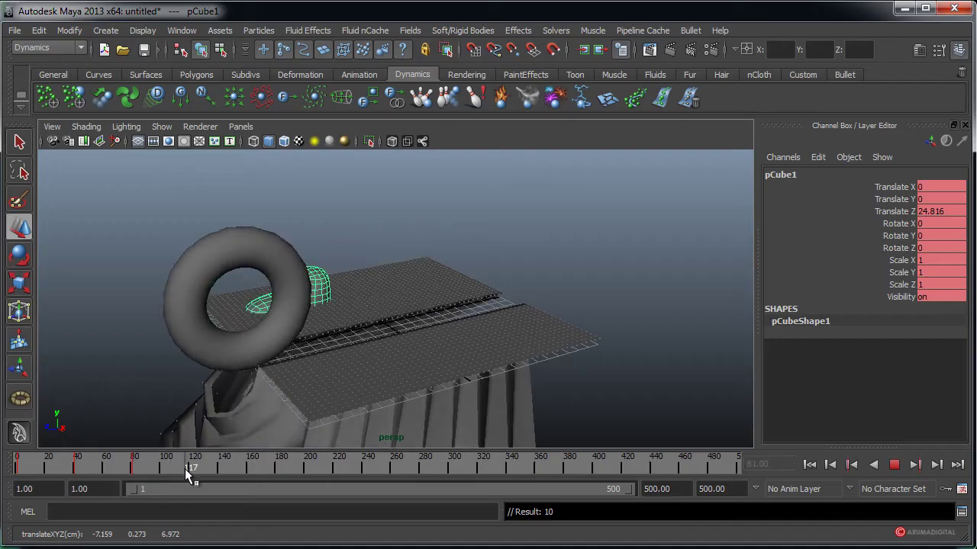
key(alt+v)
mouse_move(229, 323)
mouse_down()
mouse_move(39, 359)
mouse_move(66, 376)
mouse_up()
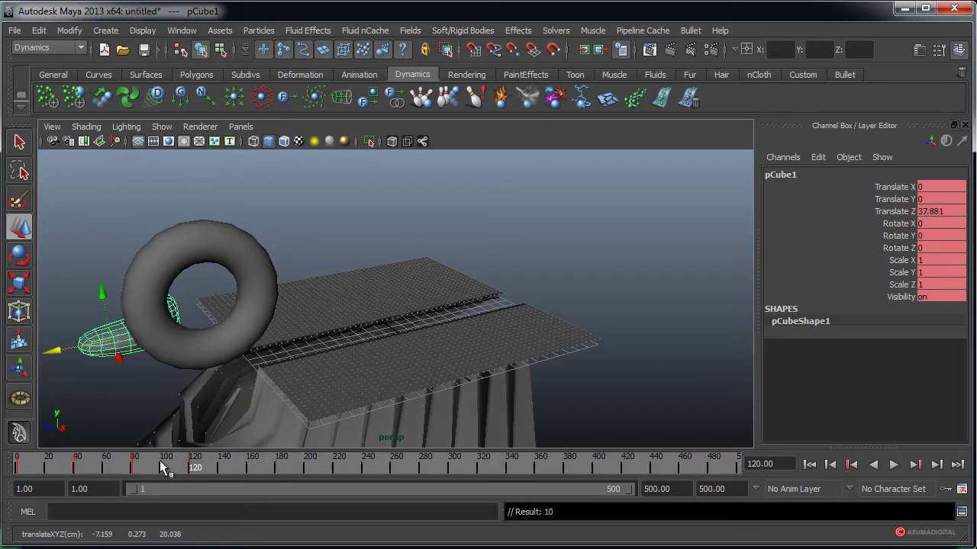
key(alt+v)
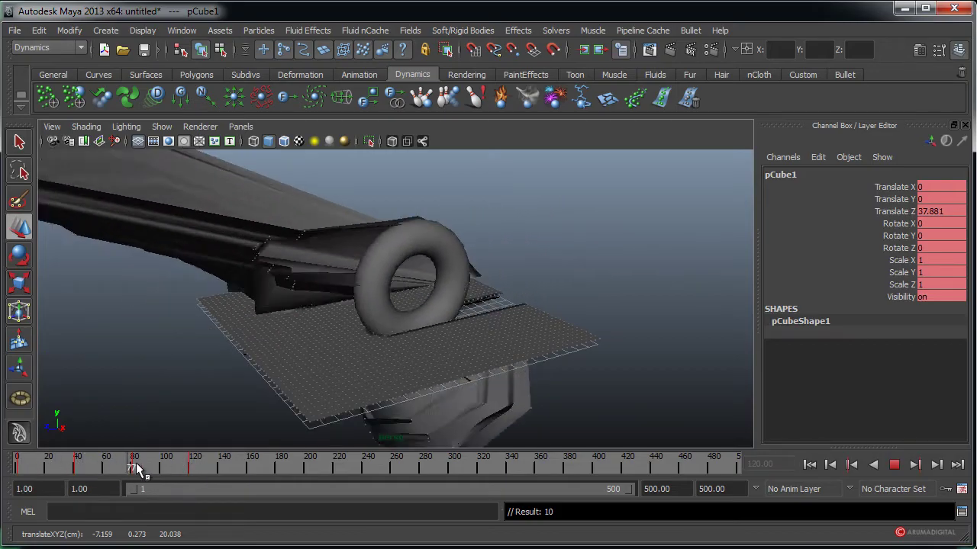
drag(137, 468, 44, 469)
key(w)
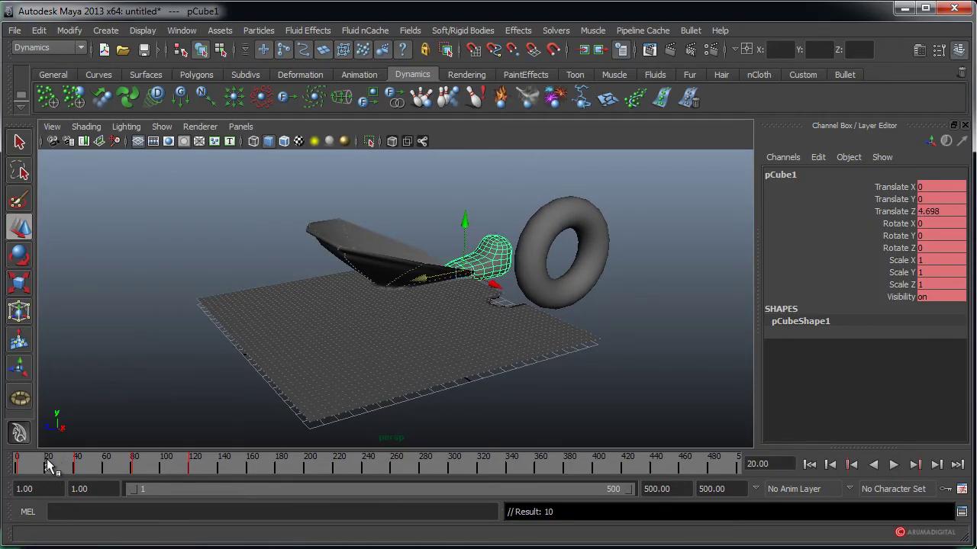
Raise the cube on Translate Y and key it at frames 20, 60 and 100
mouse_move(48, 464)
mouse_down()
mouse_move(14, 468)
mouse_move(48, 469)
mouse_up()
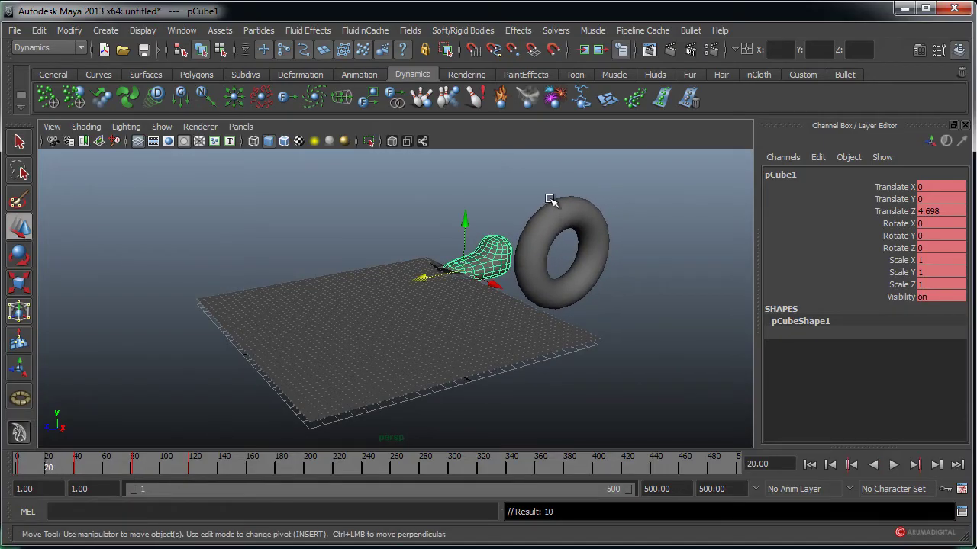
drag(465, 224, 464, 175)
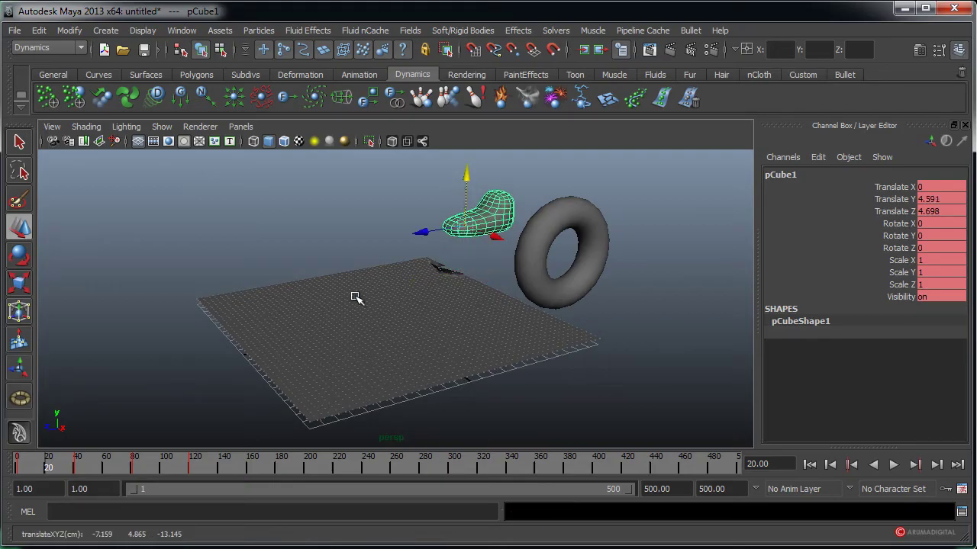
click(44, 464)
key(alt+v)
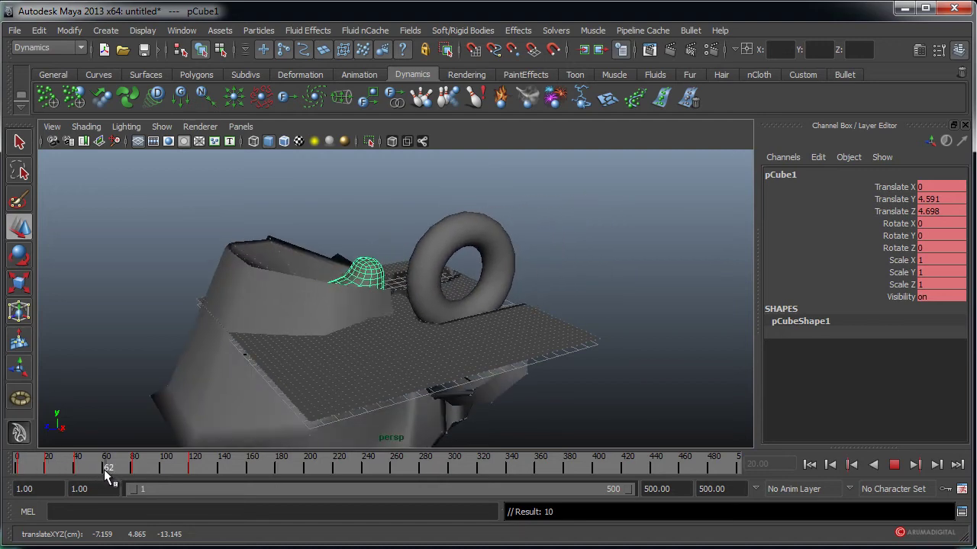
key(alt+v)
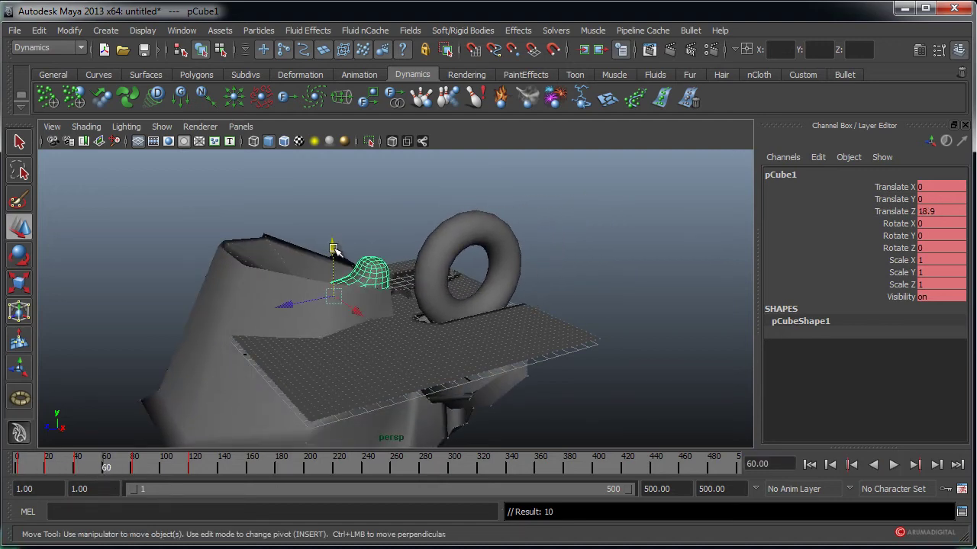
drag(336, 250, 340, 192)
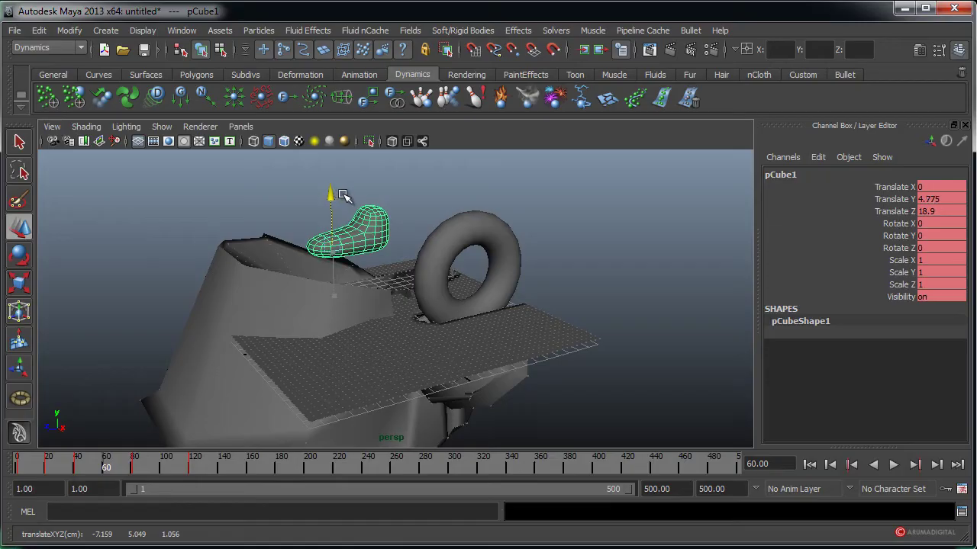
key(s)
key(alt+v)
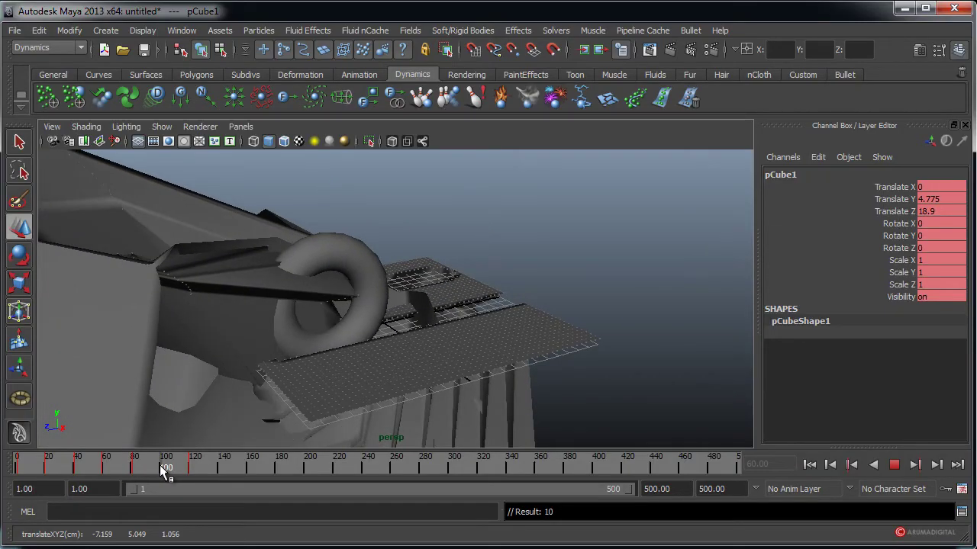
click(163, 468)
drag(177, 284, 170, 219)
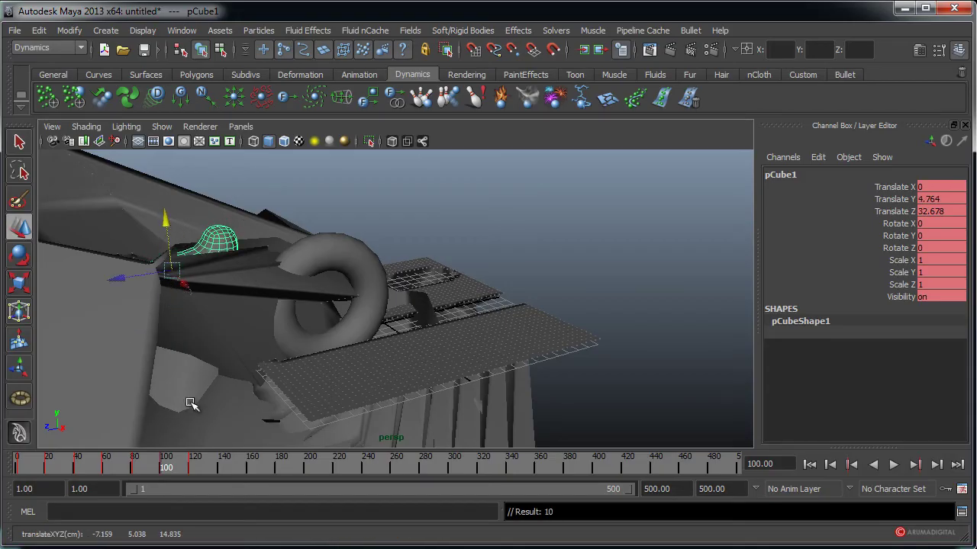
key(alt+v)
mouse_move(194, 468)
mouse_down()
mouse_move(54, 471)
mouse_move(206, 479)
mouse_move(23, 476)
mouse_move(182, 482)
mouse_move(37, 485)
mouse_move(33, 471)
mouse_up()
Orbit the perspective view to inspect the plane, torus and cube at frame 1
mouse_move(323, 360)
alt+mouse_down()
mouse_move(277, 364)
mouse_move(425, 371)
alt+mouse_up()
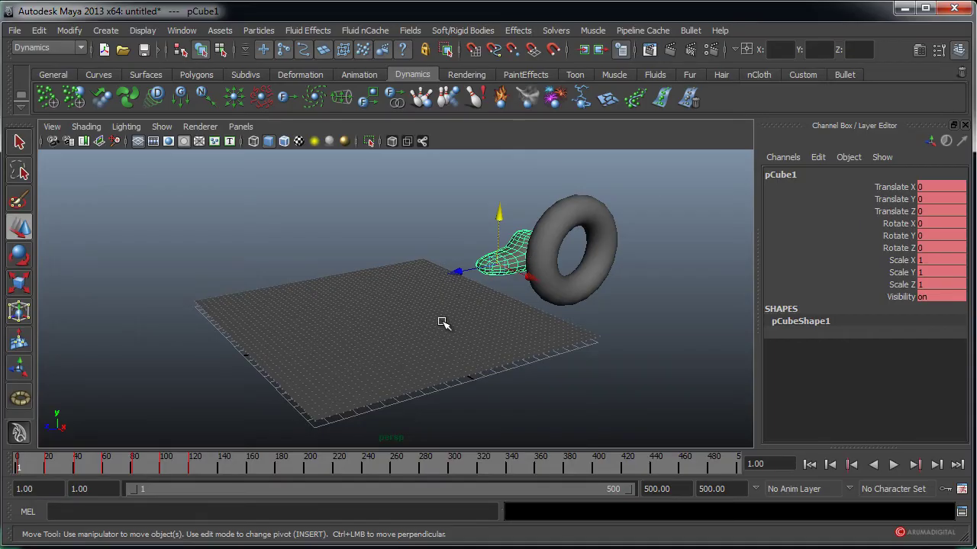
Select copyOfPlane1Particle in the Outliner and set its Conserve to 0
click(181, 31)
click(200, 140)
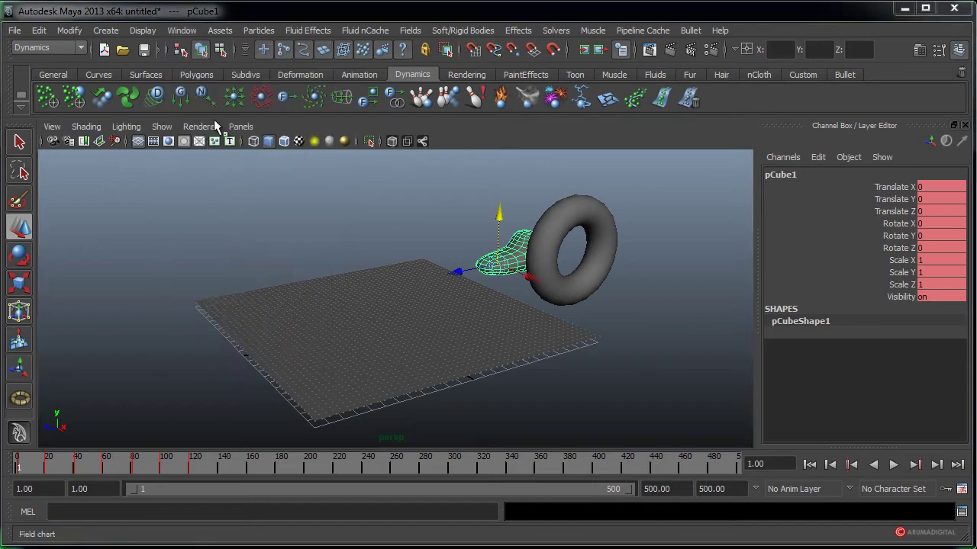
click(61, 330)
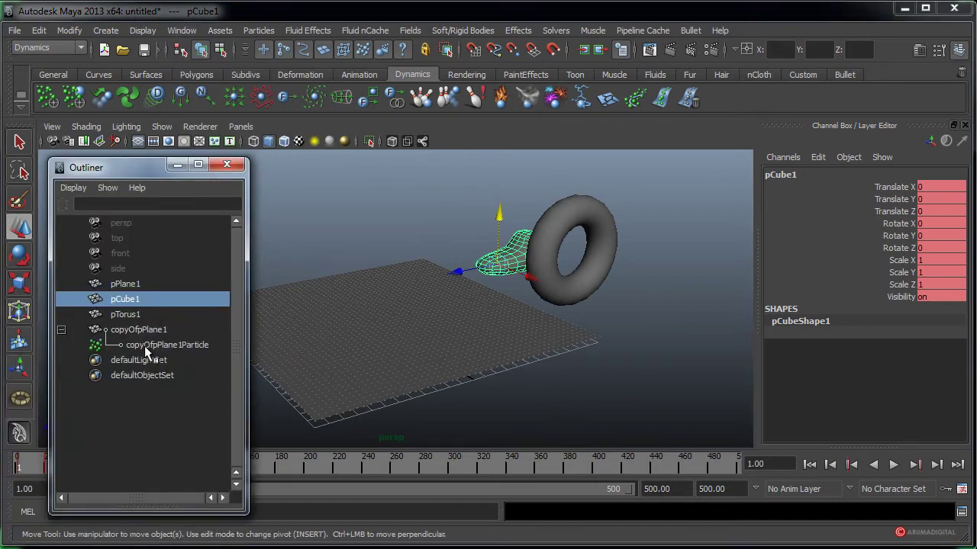
click(144, 345)
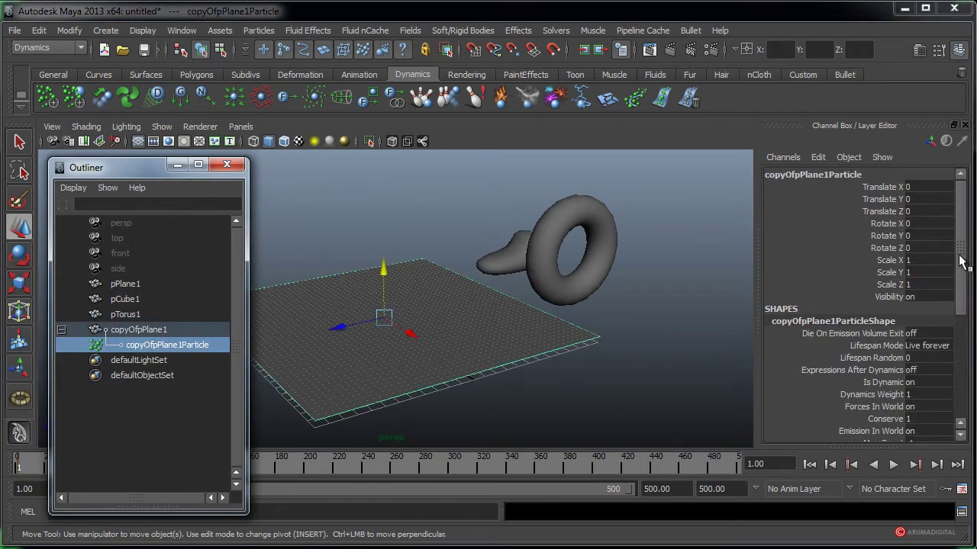
drag(959, 264, 963, 306)
scroll(963, 307, down, 2)
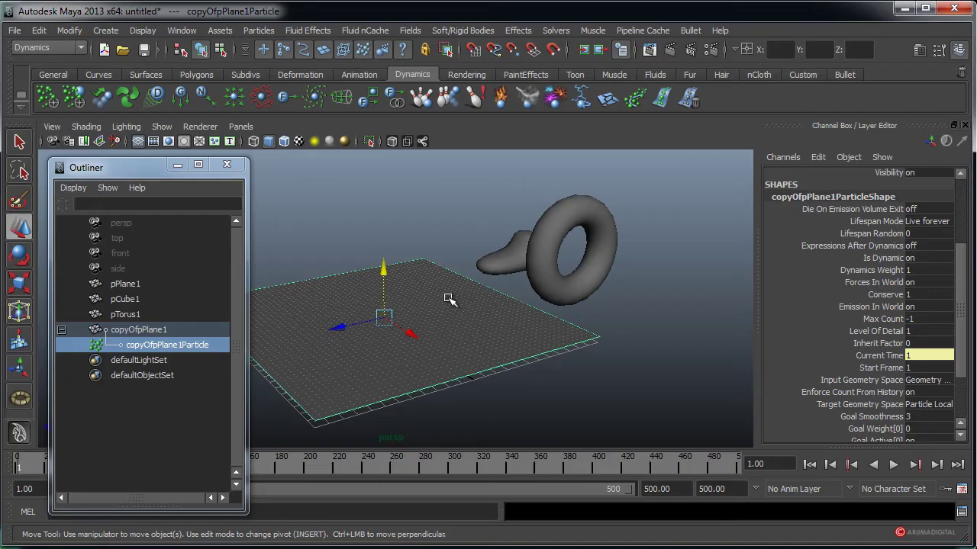
alt+drag(448, 299, 565, 297)
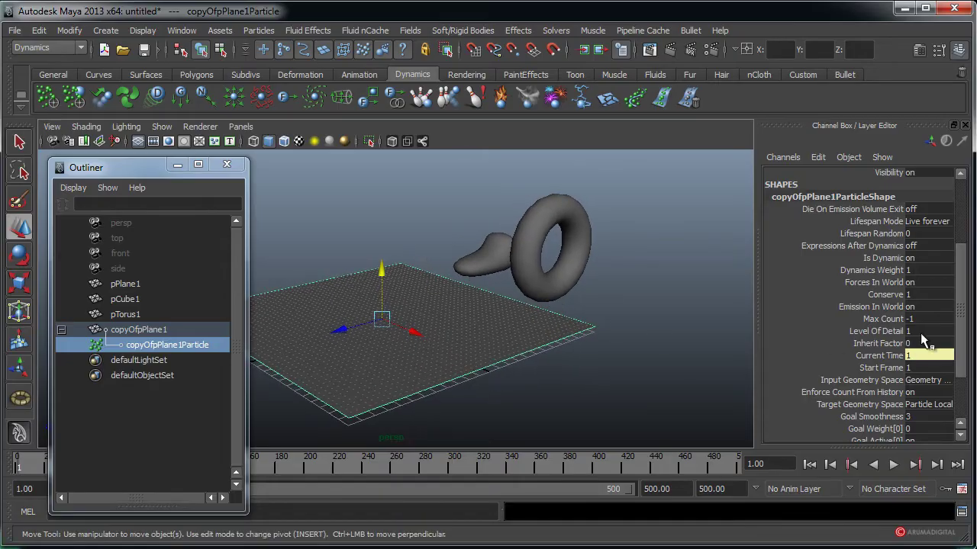
click(916, 296)
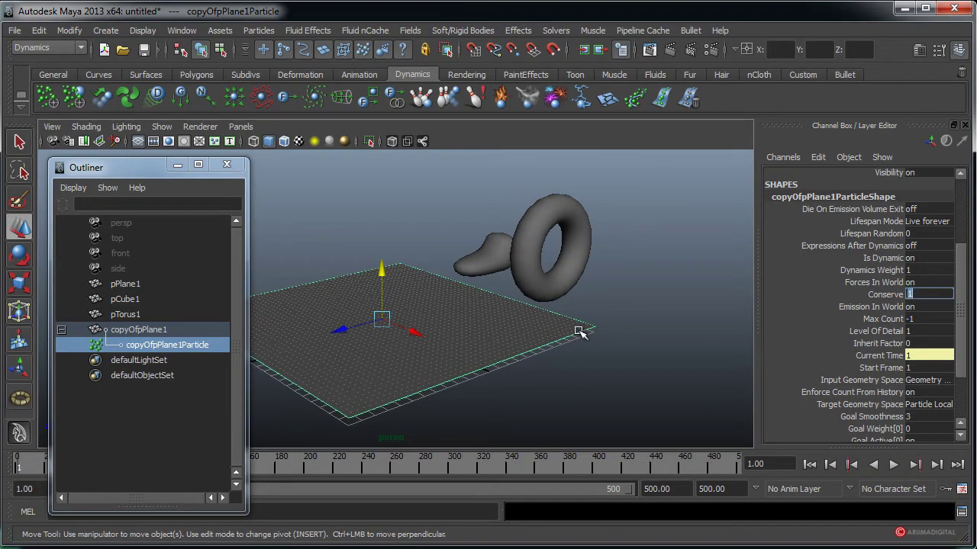
text(0)
key(Return)
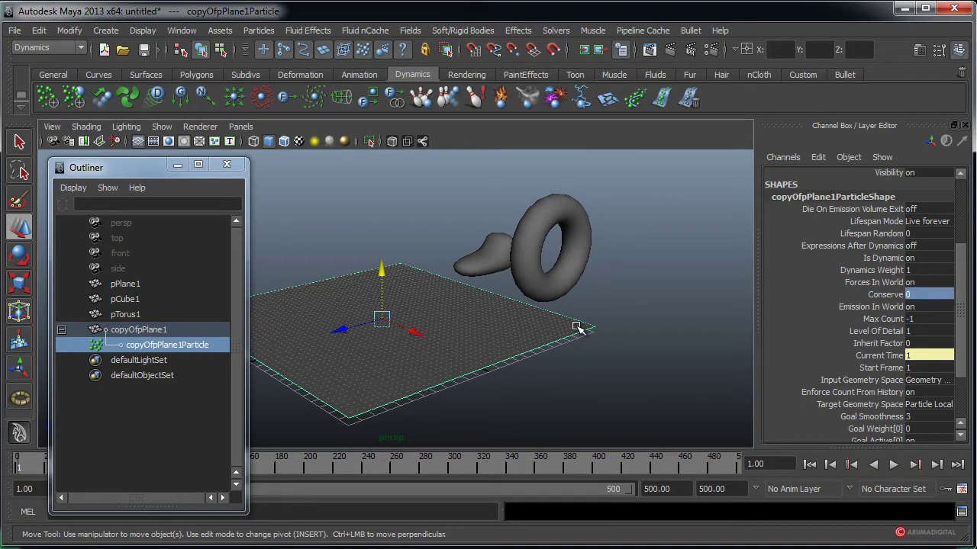
click(177, 165)
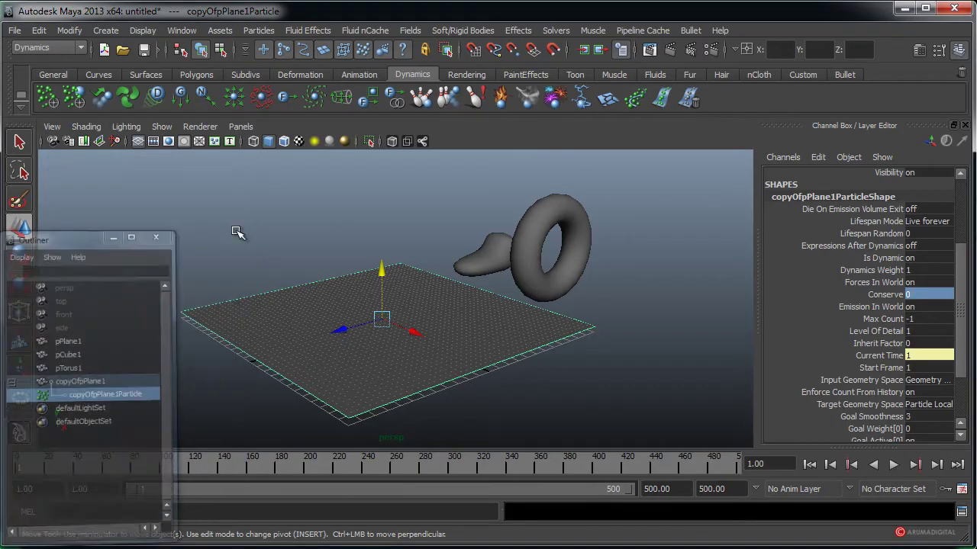
click(893, 465)
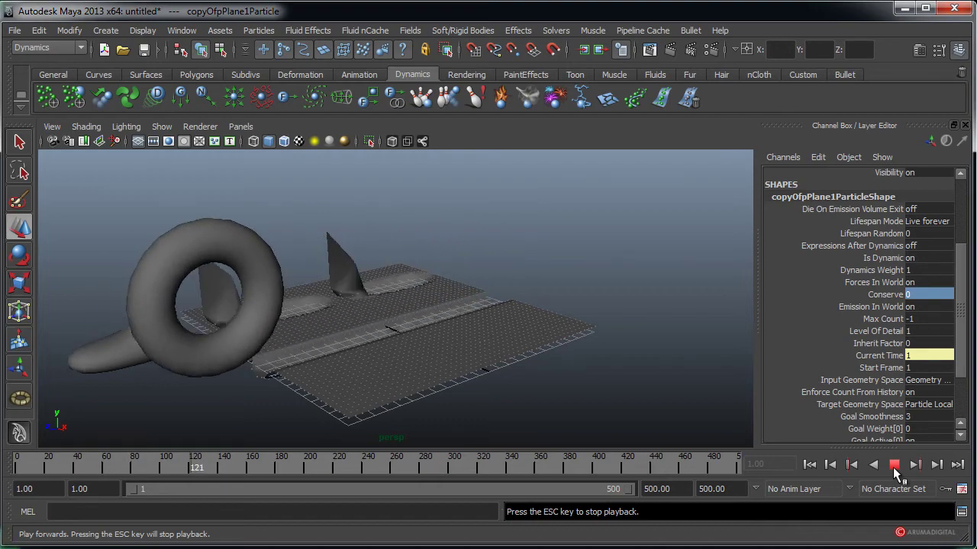
Stop playback at frame 138 and inspect the dented soft-body plane up close
click(894, 465)
click(544, 327)
mouse_move(545, 327)
alt+mouse_down()
mouse_move(383, 288)
mouse_move(394, 312)
alt+mouse_up()
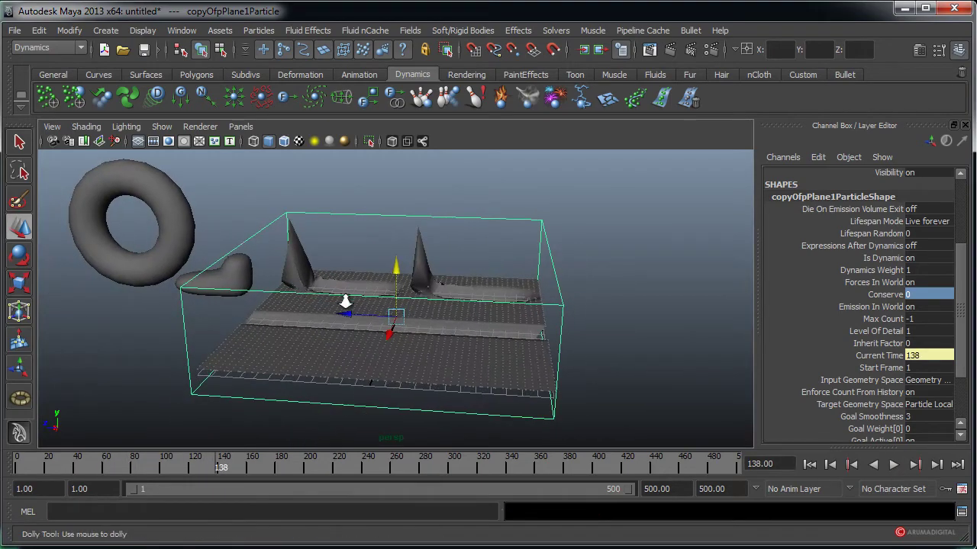
alt+right_drag(394, 312, 585, 300)
mouse_move(485, 312)
alt+mouse_down()
mouse_move(464, 307)
mouse_move(574, 292)
alt+mouse_up()
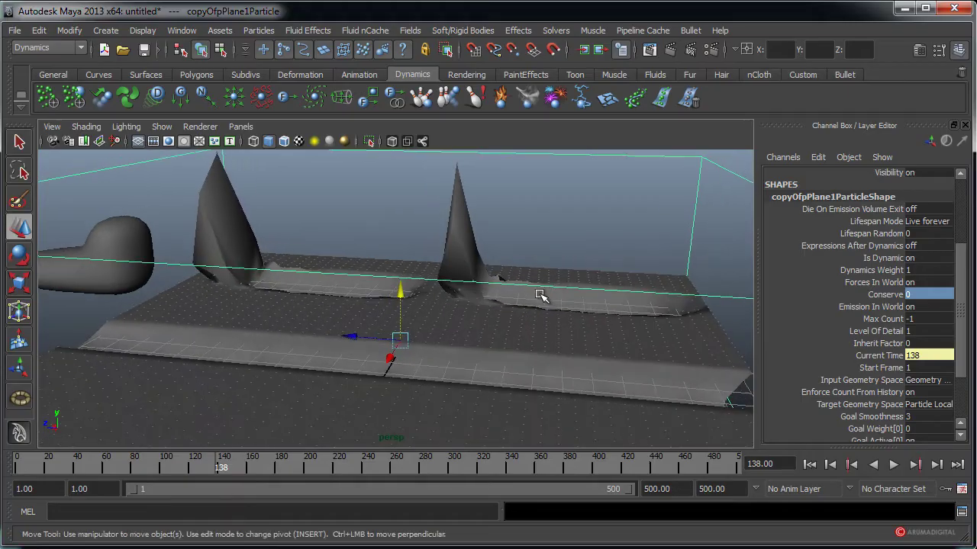
alt+right_drag(560, 278, 471, 300)
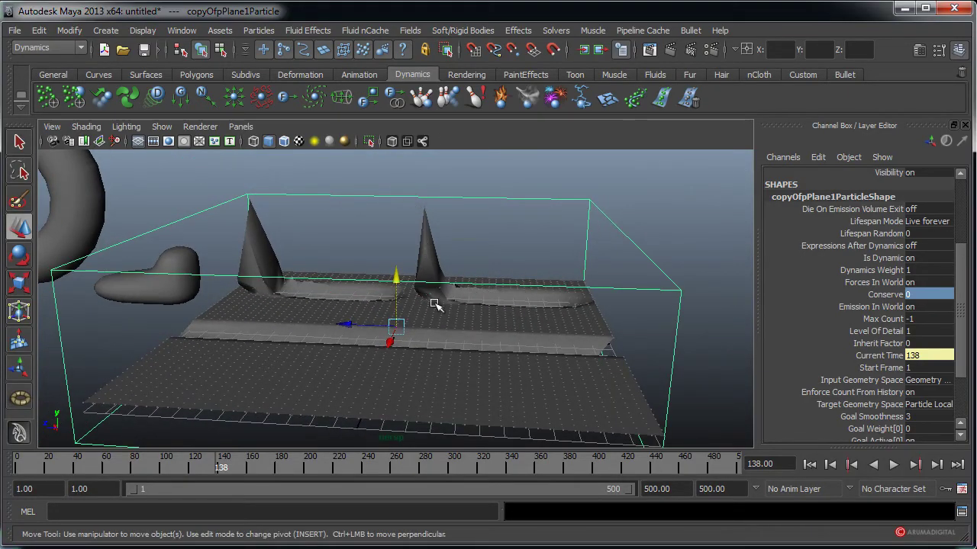
Replay the simulation from frame 1 and scrub the torus across the plane
key(shift+alt+v)
key(alt+v)
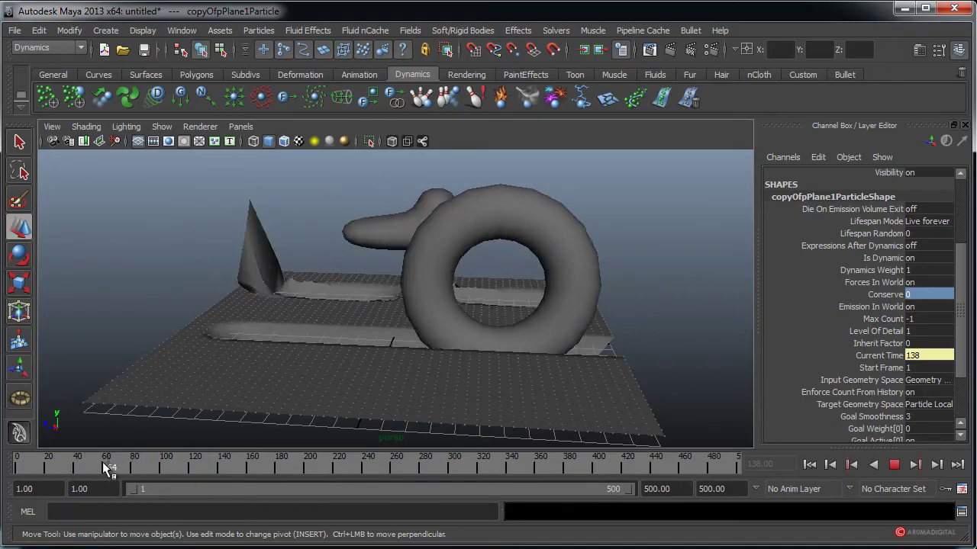
mouse_move(104, 467)
mouse_down()
mouse_move(125, 467)
mouse_move(17, 467)
mouse_move(251, 467)
mouse_up()
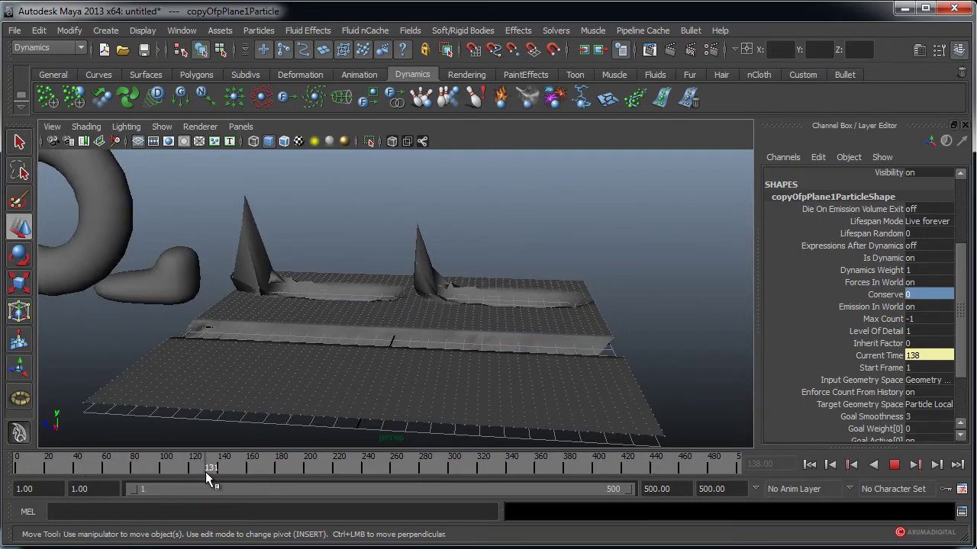
mouse_move(343, 384)
alt+mouse_down()
mouse_move(453, 362)
mouse_move(394, 377)
mouse_move(444, 383)
mouse_move(303, 444)
mouse_move(196, 457)
mouse_move(321, 422)
mouse_move(362, 394)
alt+mouse_up()
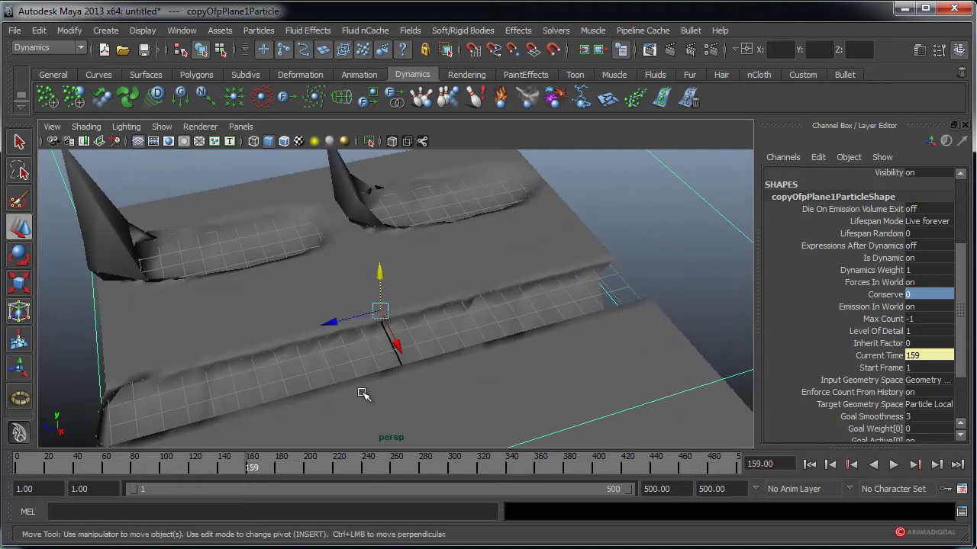
Rewind to about frame 72, orbit the scene, and re-scrub from the start to review the grooves
mouse_move(298, 468)
mouse_down()
mouse_move(18, 463)
mouse_move(157, 459)
mouse_move(222, 443)
mouse_move(244, 349)
mouse_move(443, 355)
mouse_move(253, 366)
mouse_move(277, 368)
mouse_up()
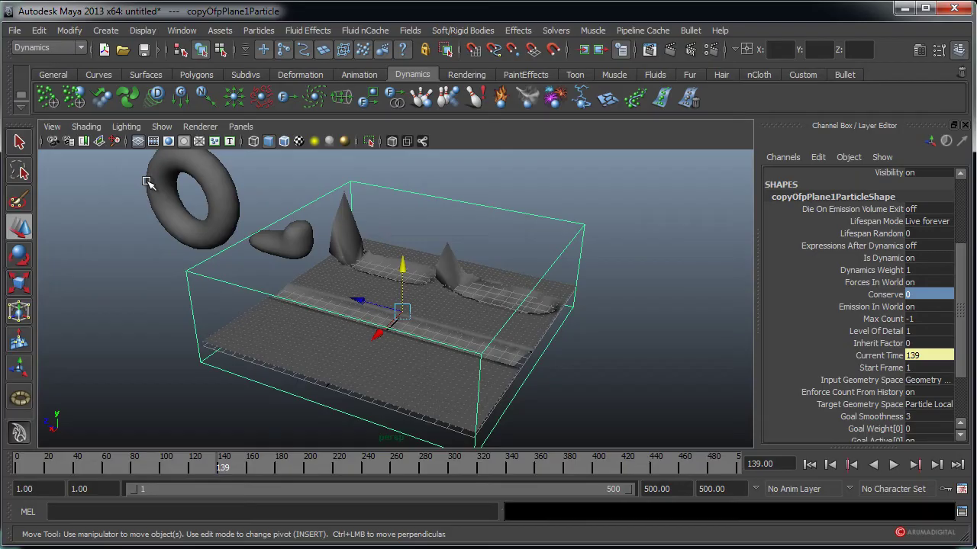
mouse_move(183, 208)
alt+mouse_down()
mouse_move(145, 218)
mouse_move(194, 206)
mouse_move(248, 164)
alt+mouse_up()
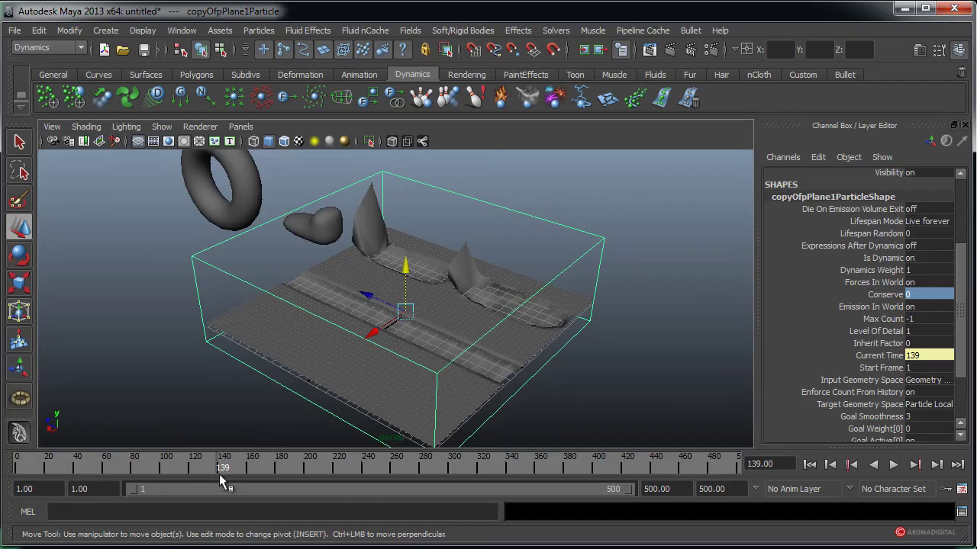
mouse_move(219, 475)
mouse_down()
mouse_move(41, 456)
mouse_move(14, 467)
mouse_move(229, 467)
mouse_move(17, 466)
mouse_move(205, 479)
mouse_move(220, 467)
mouse_up()
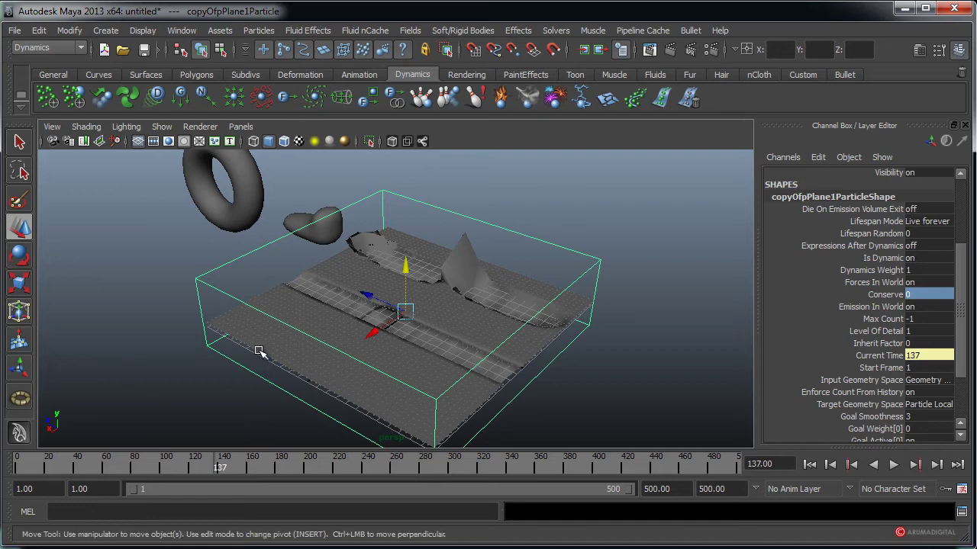
Open the Graph Editor beside the scene showing only pCube1's Translate Y curve
click(189, 32)
mouse_move(215, 82)
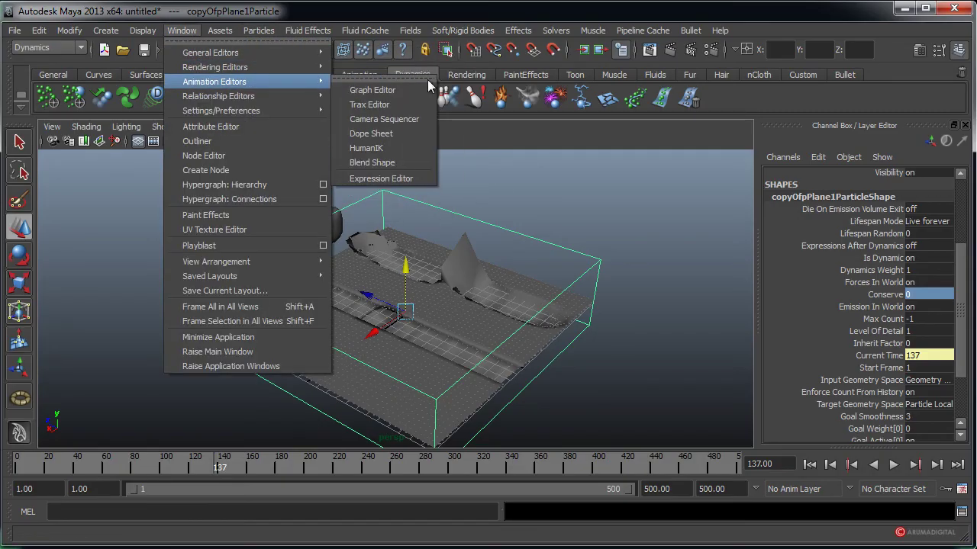
click(383, 91)
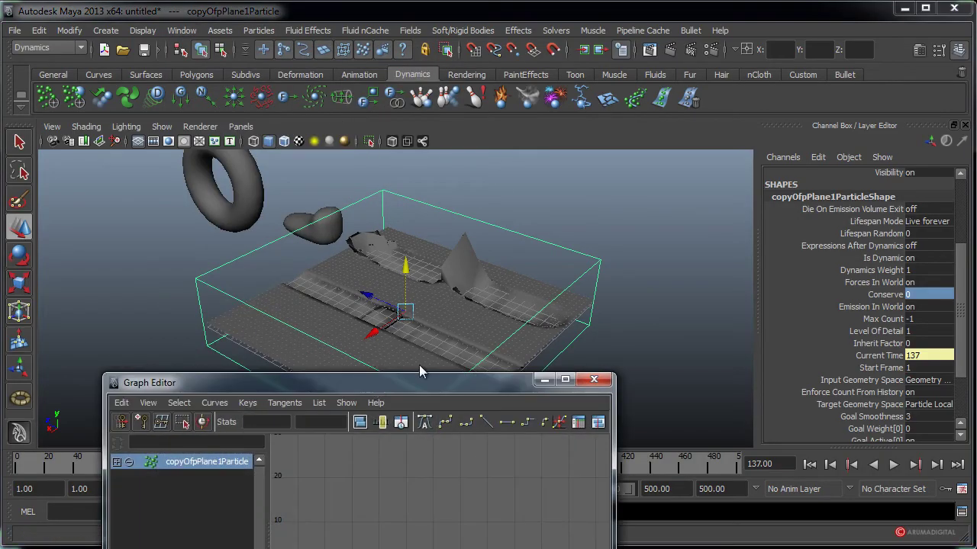
drag(379, 409, 668, 220)
click(316, 228)
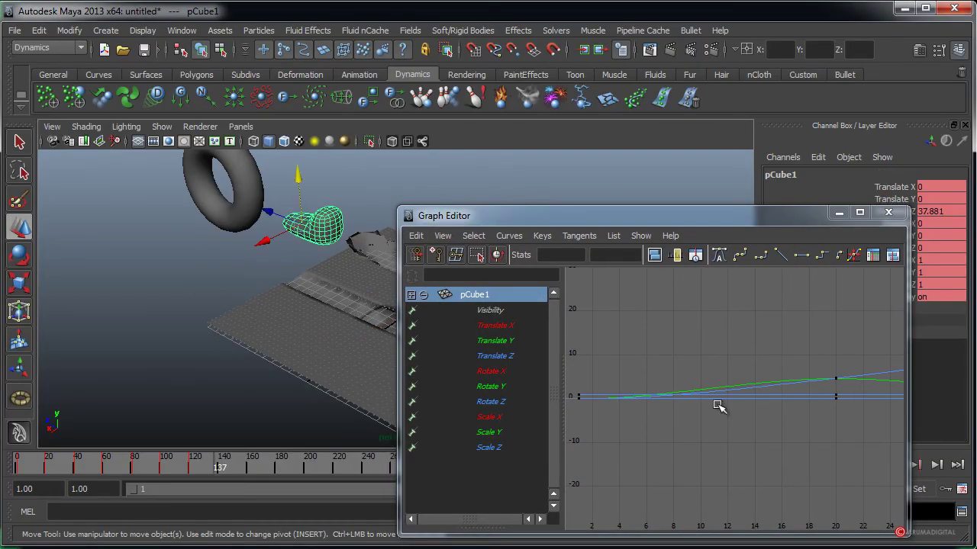
click(503, 342)
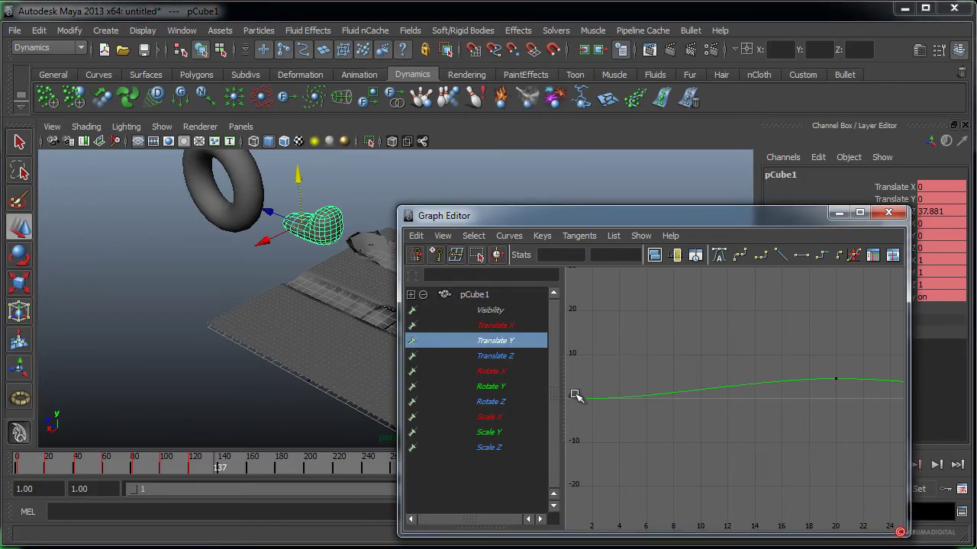
Scrub to frame 70 near the torus and select the curve's first key
drag(20, 467, 120, 463)
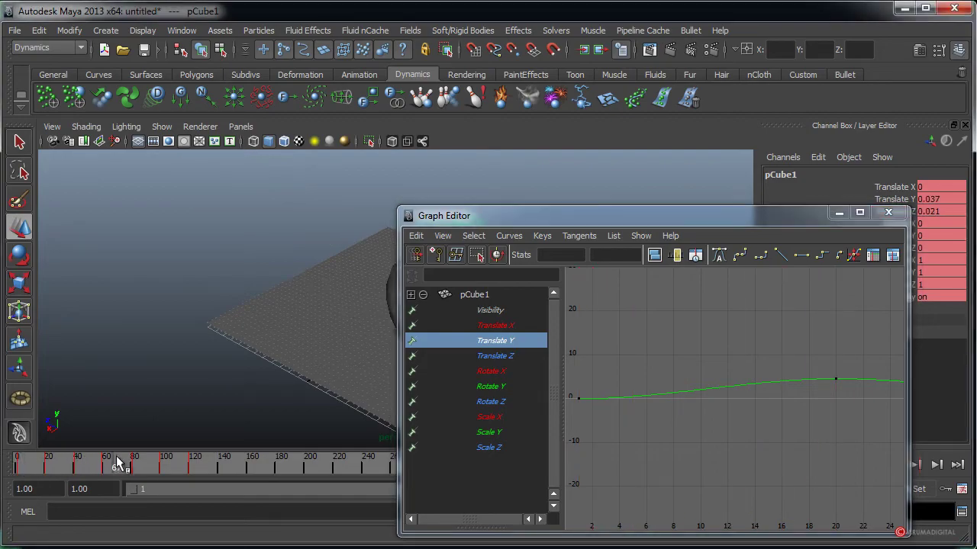
mouse_move(316, 280)
alt+right_down()
mouse_move(248, 284)
mouse_move(304, 294)
mouse_move(229, 305)
alt+right_up()
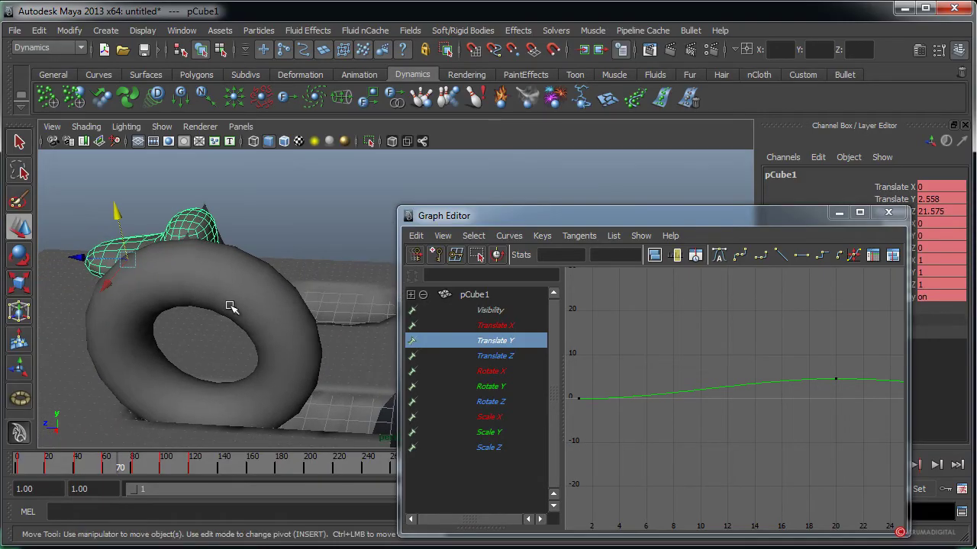
alt+drag(229, 305, 185, 315)
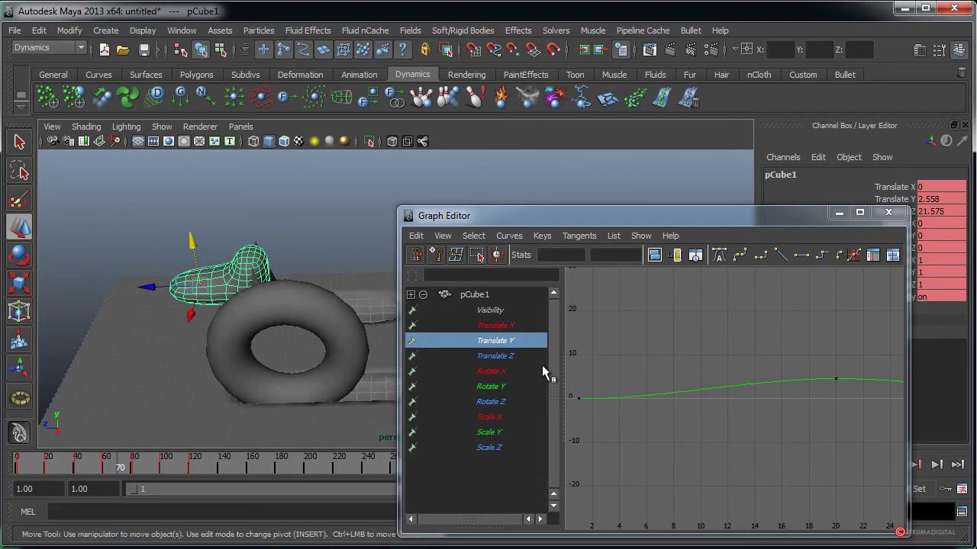
drag(578, 384, 630, 437)
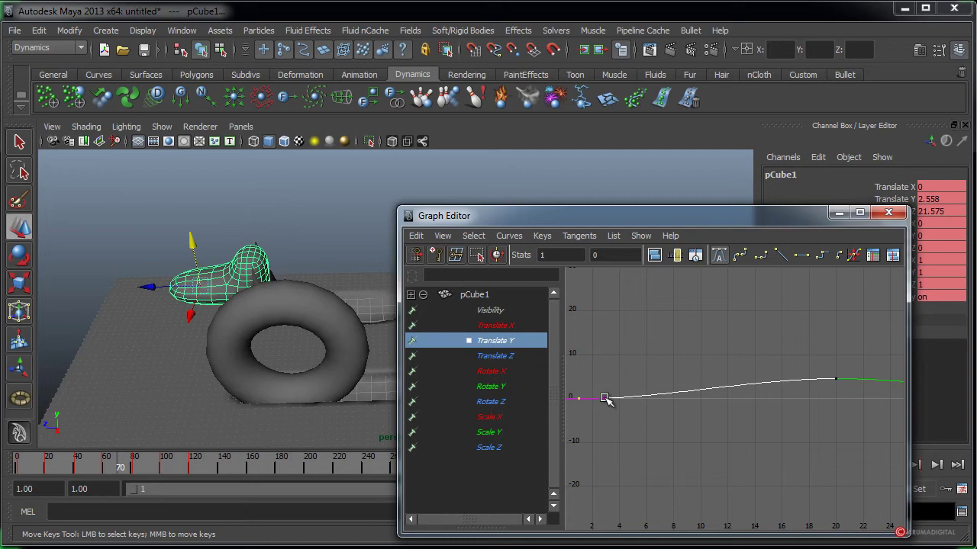
Nudge the first Translate Y key slightly earlier and higher using Move Keys
middle_drag(604, 399, 589, 393)
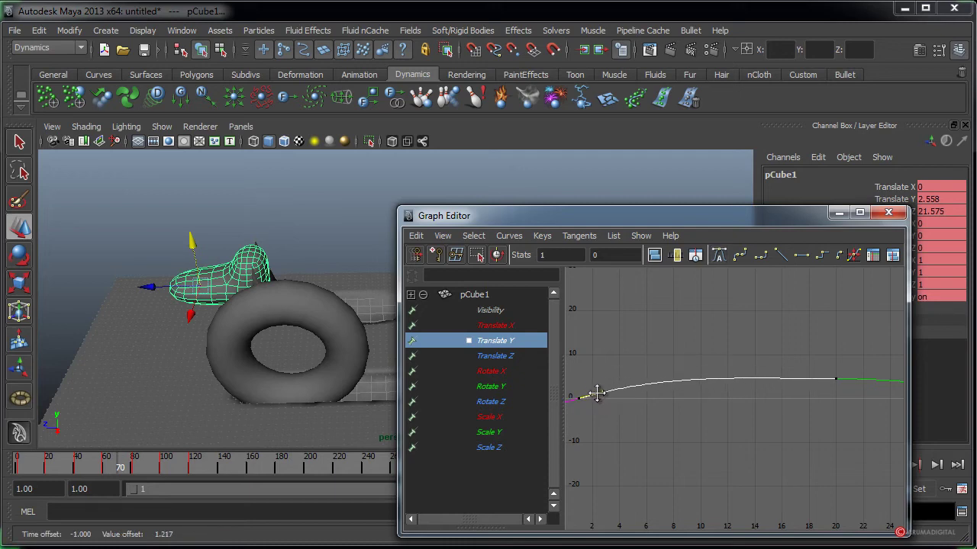
mouse_move(792, 427)
alt+right_down()
mouse_move(762, 425)
mouse_move(811, 414)
mouse_move(736, 404)
alt+right_up()
drag(805, 414, 807, 416)
key(w)
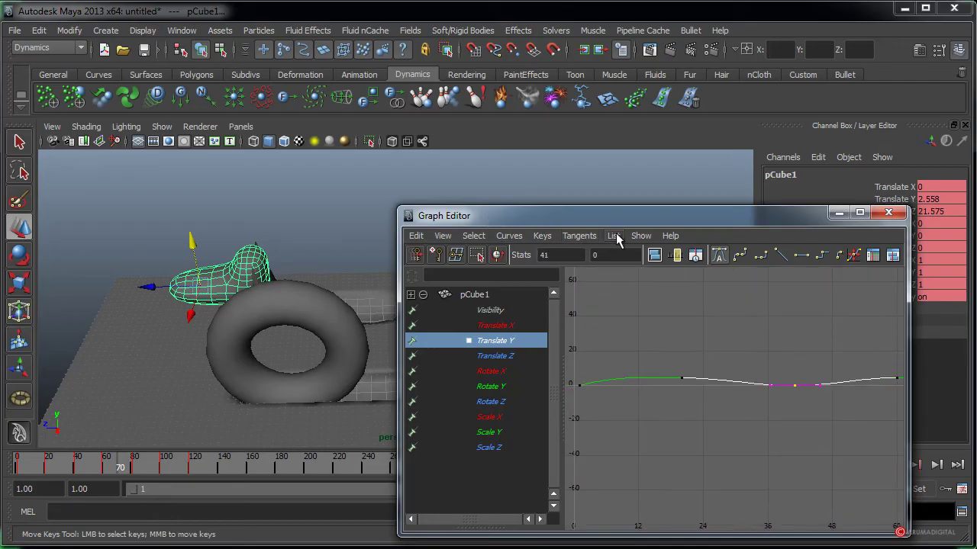
Reframe the graph, select every key on the Translate Y curve, and list the tangent types
mouse_move(769, 436)
alt+right_down()
mouse_move(709, 435)
mouse_move(762, 433)
alt+right_up()
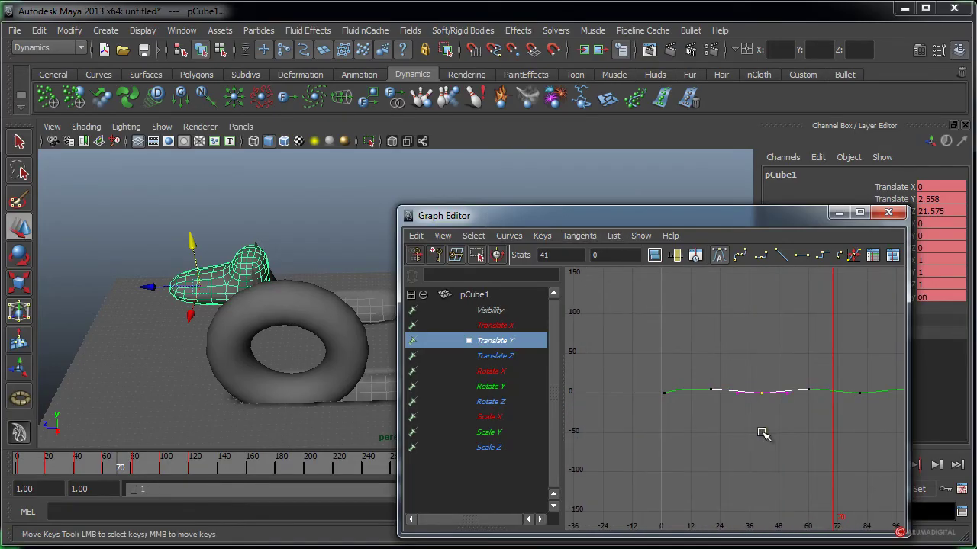
alt+middle_drag(823, 431, 780, 431)
click(814, 393)
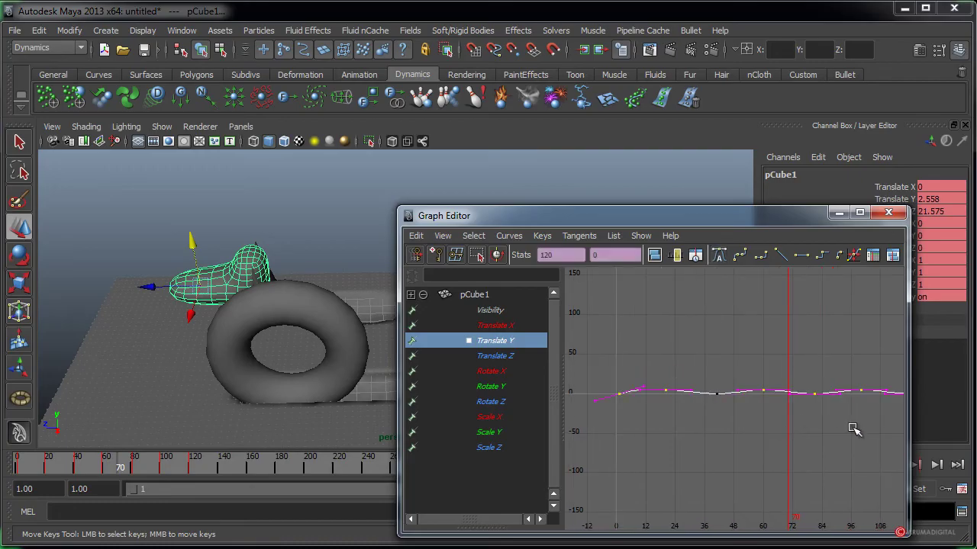
alt+middle_drag(857, 431, 796, 447)
middle_drag(857, 414, 860, 413)
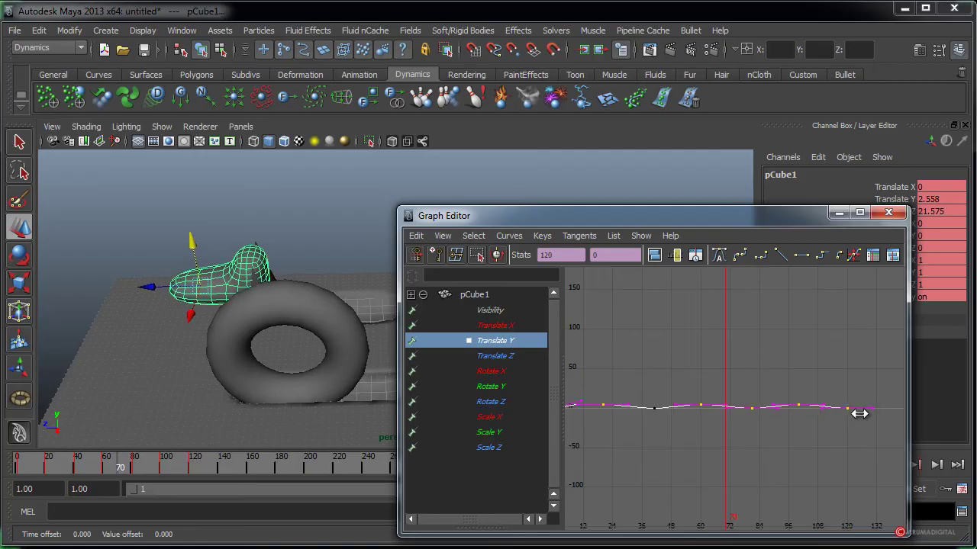
click(508, 235)
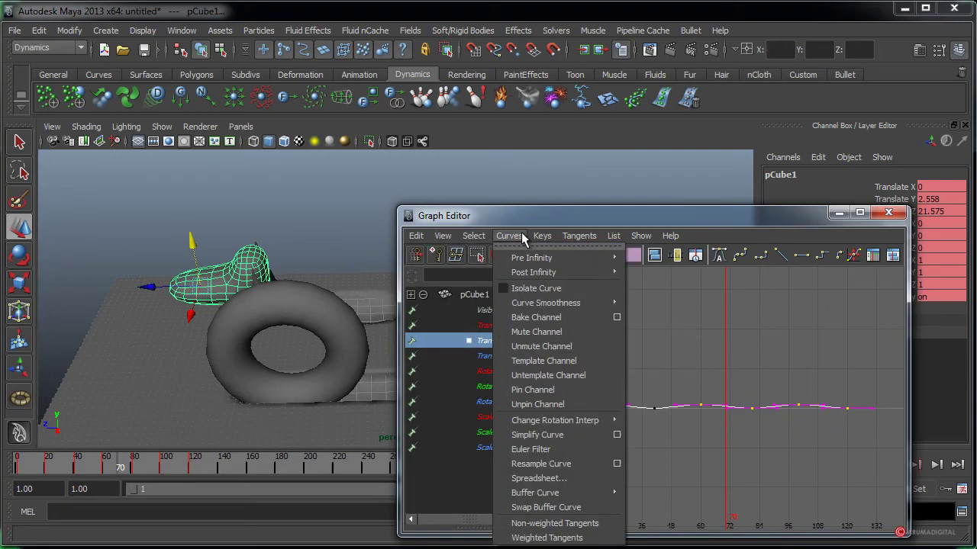
mouse_move(579, 236)
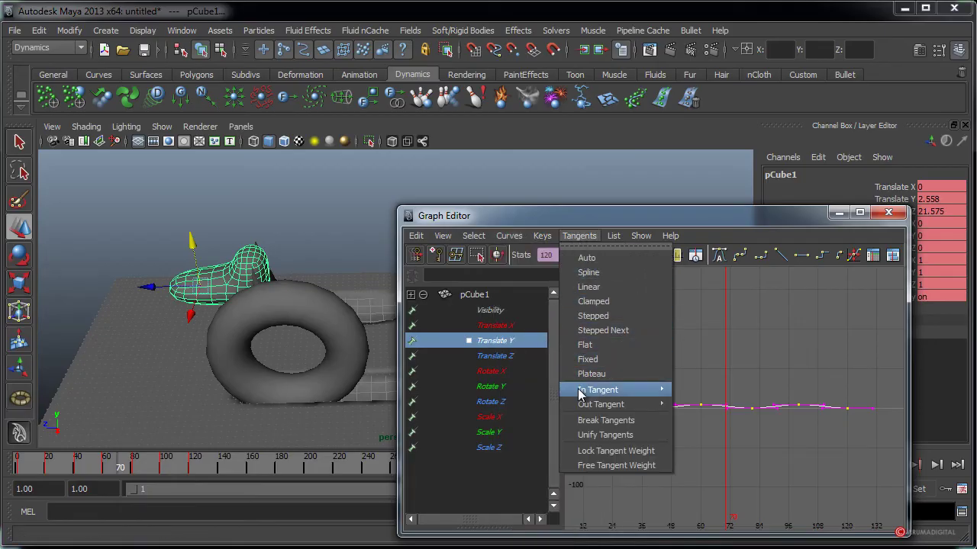
Apply an In Tangent type to all keys, then raise the frame-81 key and angle its tangent
click(589, 421)
alt+right_drag(649, 413, 792, 450)
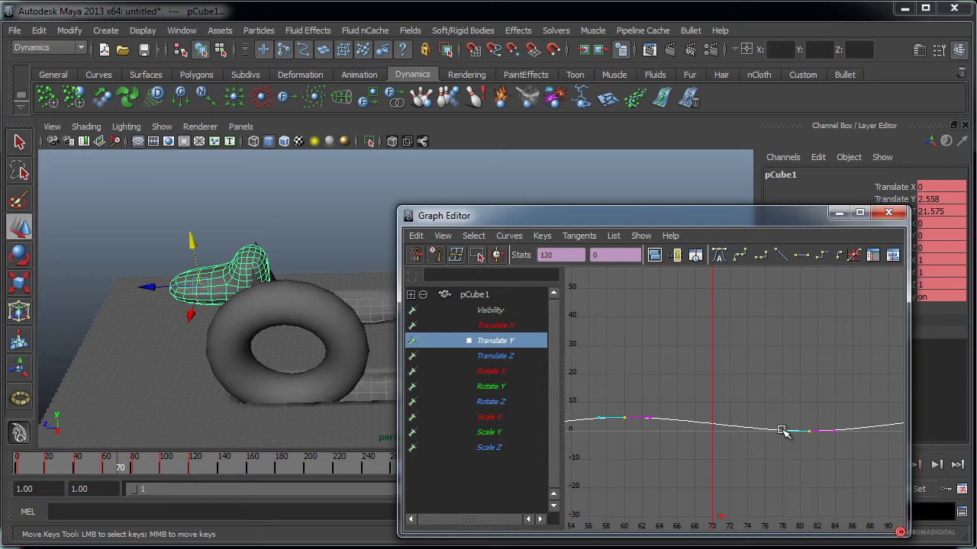
click(783, 431)
middle_drag(783, 431, 785, 429)
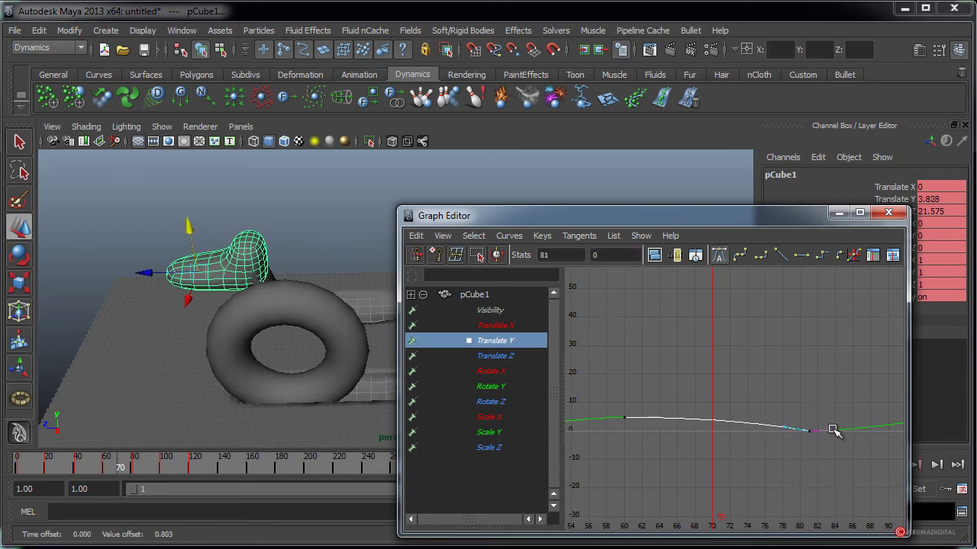
click(832, 429)
middle_drag(832, 429, 834, 427)
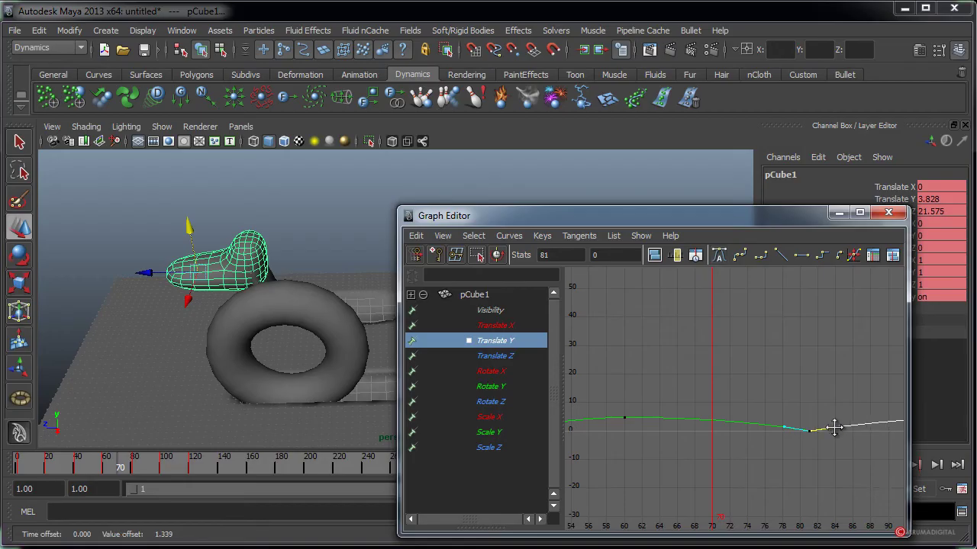
Pull the frame-120 key's tangent handle downward to reshape the curve's end
alt+right_drag(823, 481, 835, 529)
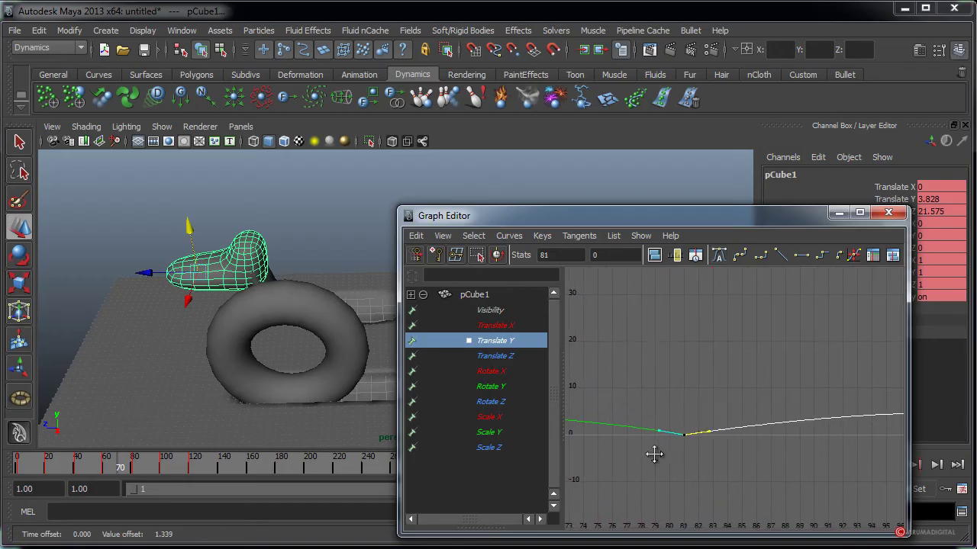
mouse_move(654, 453)
alt+middle_down()
mouse_move(826, 455)
mouse_move(721, 445)
mouse_move(775, 441)
alt+middle_up()
click(779, 440)
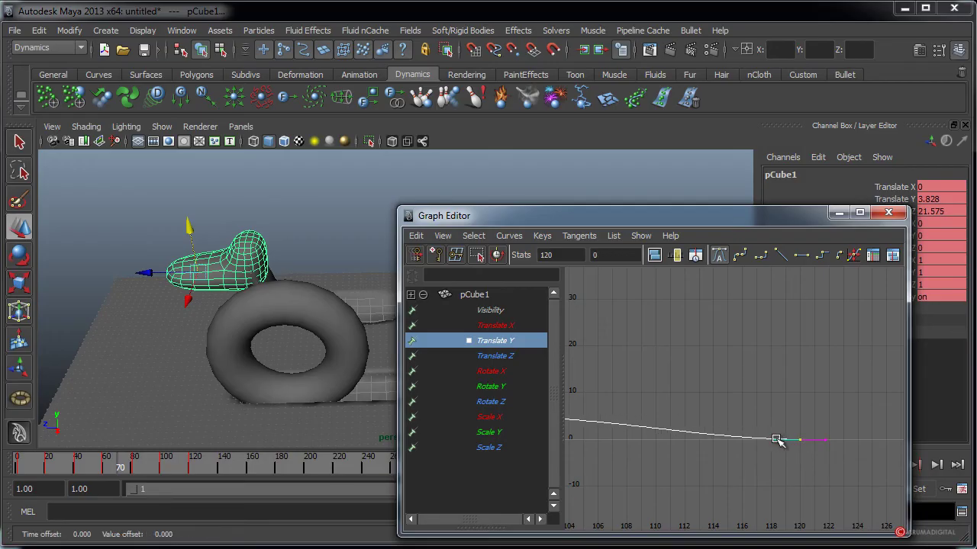
mouse_move(773, 440)
middle_down()
mouse_move(784, 452)
mouse_move(784, 435)
mouse_move(674, 463)
mouse_move(904, 458)
middle_up()
click(721, 452)
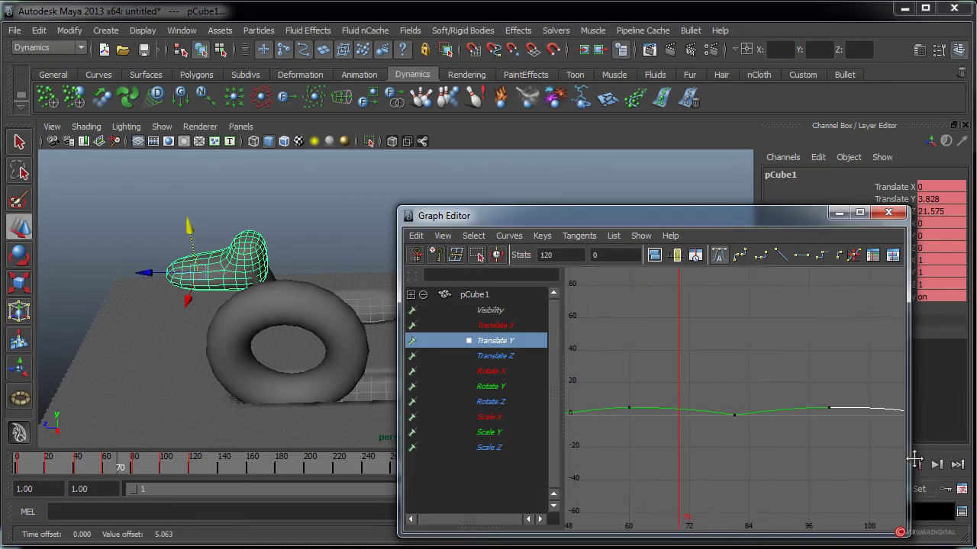
Zoom into frames 22 to 52 and select the key near frame 41
mouse_move(904, 457)
alt+right_down()
mouse_move(856, 468)
mouse_move(768, 457)
mouse_move(712, 464)
mouse_move(814, 460)
alt+right_up()
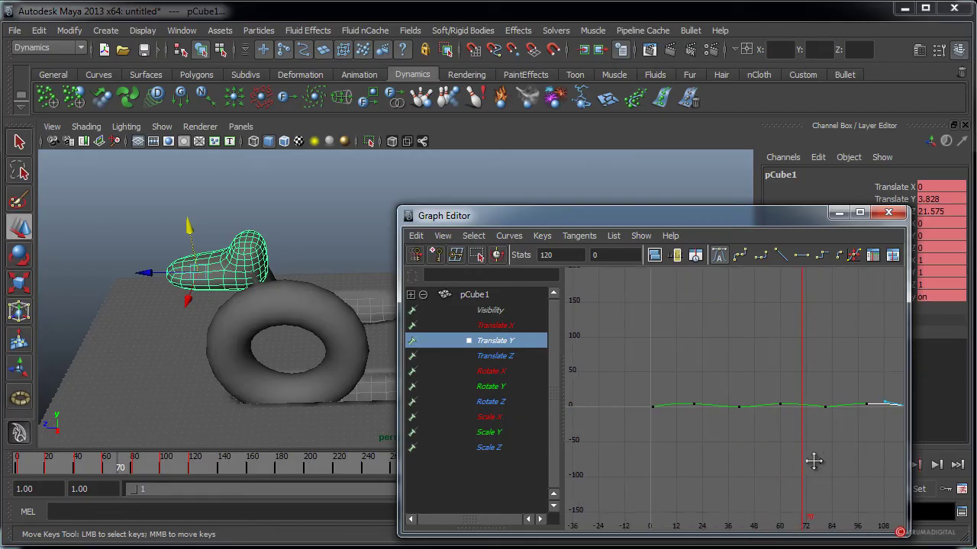
alt+right_drag(699, 460, 768, 465)
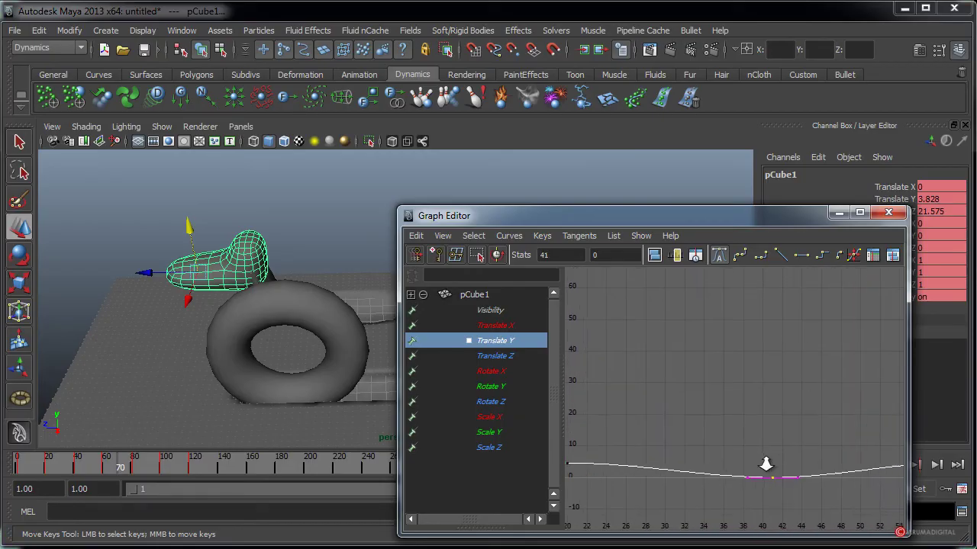
alt+middle_drag(768, 465, 750, 475)
click(749, 479)
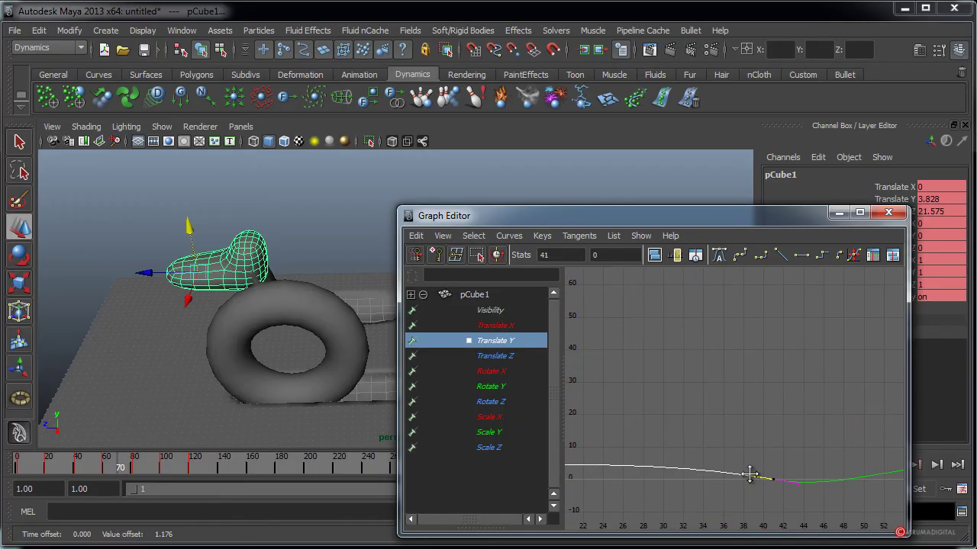
click(641, 236)
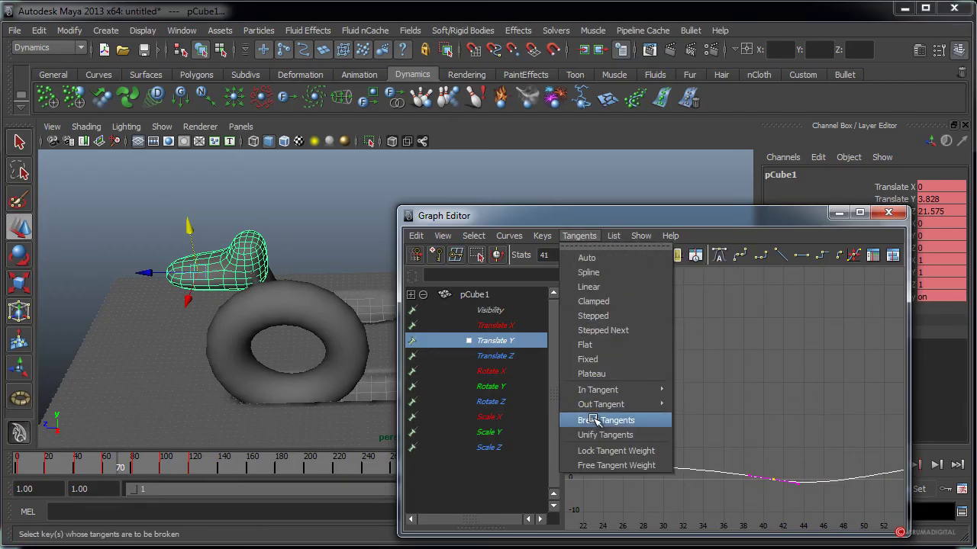
Break the frame-41 key's tangents and raise its right handle to smooth the dip
click(592, 416)
click(797, 484)
middle_drag(797, 483, 795, 475)
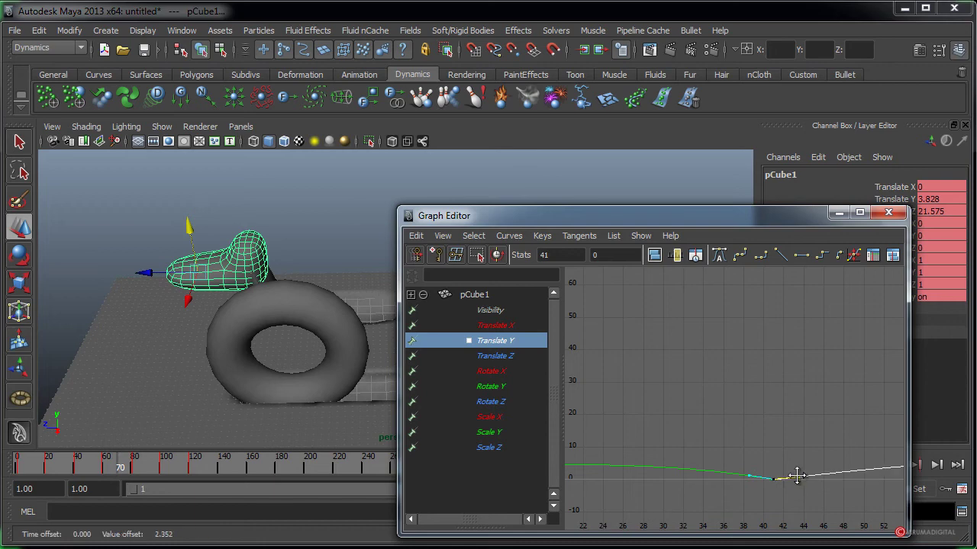
click(790, 479)
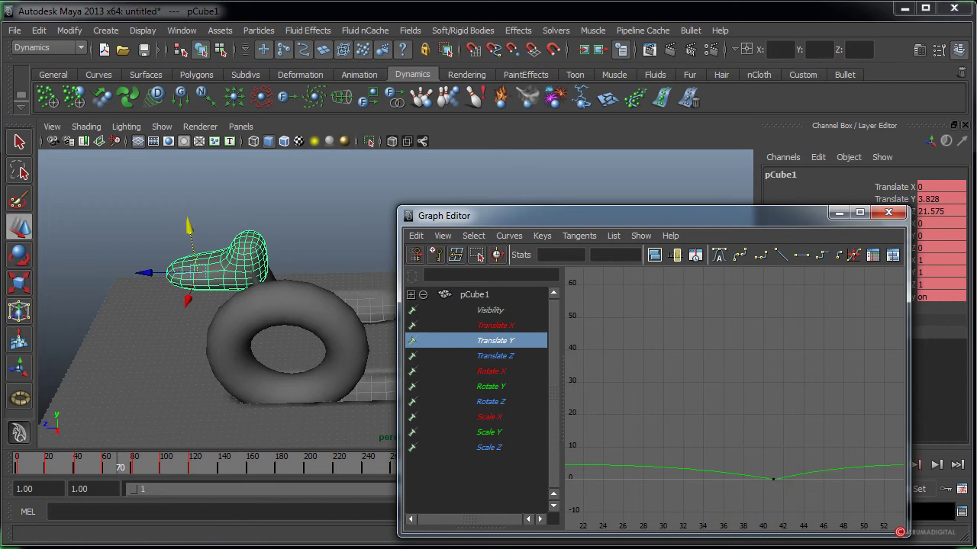
Scrub to frame 111 and minimize the Graph Editor to view the dented plane
drag(36, 472, 114, 470)
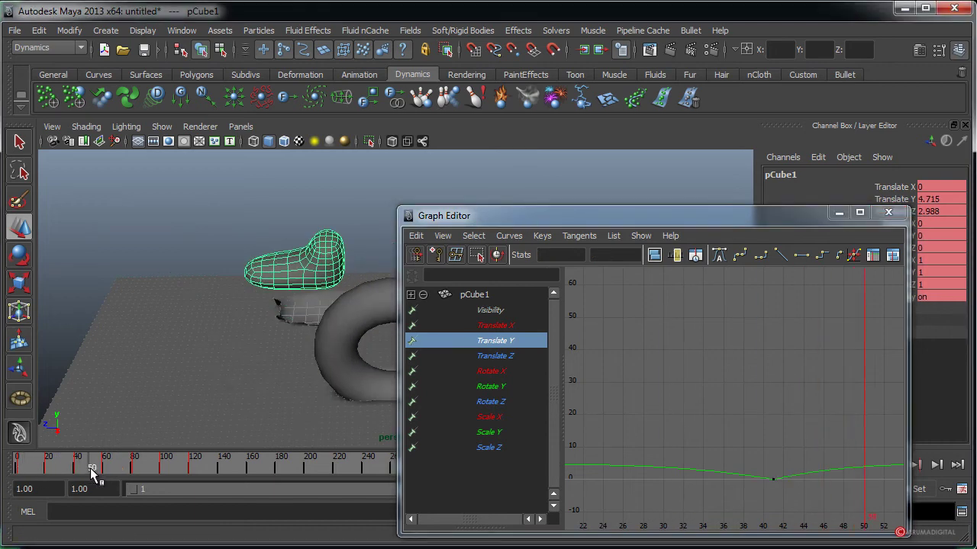
drag(113, 470, 182, 471)
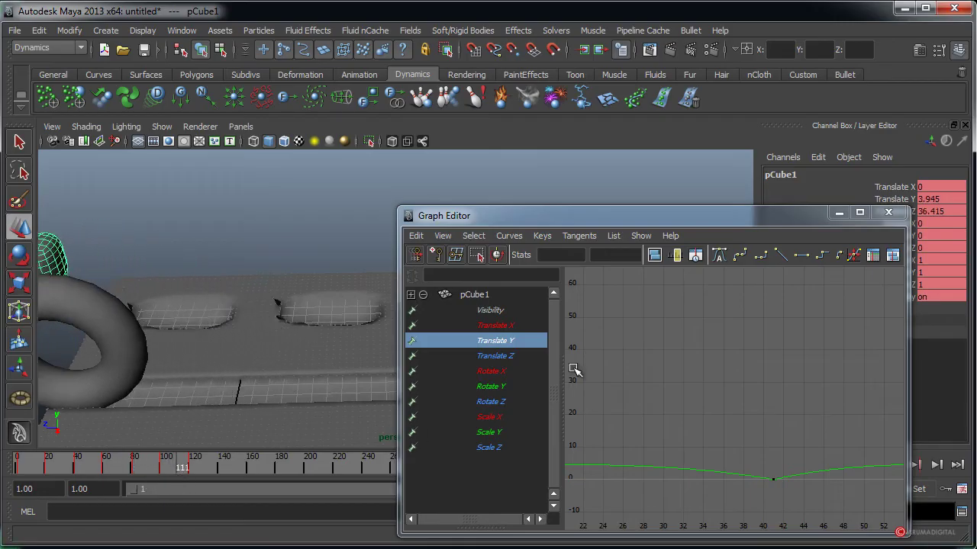
click(839, 212)
mouse_move(523, 333)
alt+mouse_down()
mouse_move(429, 323)
mouse_move(336, 338)
mouse_move(468, 343)
mouse_move(421, 341)
alt+mouse_up()
key(alt+shift+v)
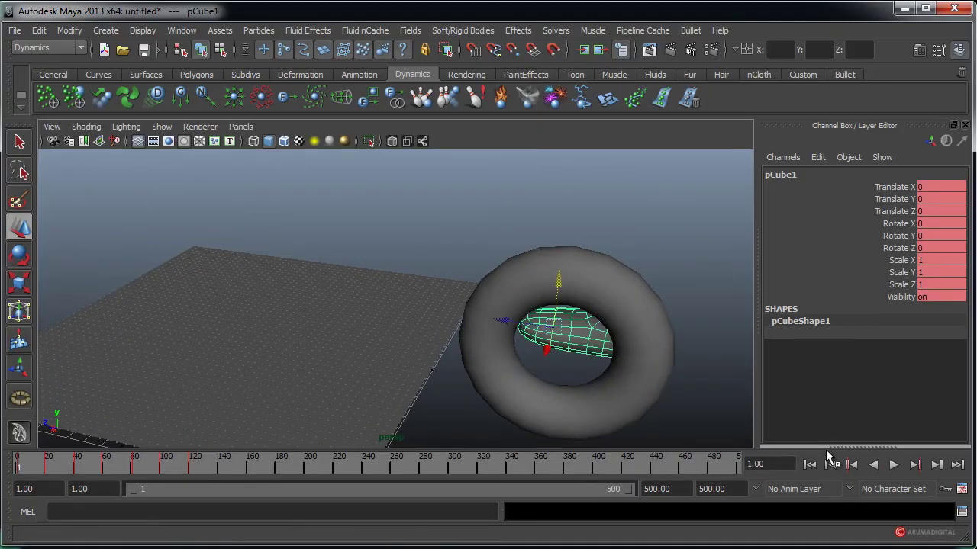
click(892, 465)
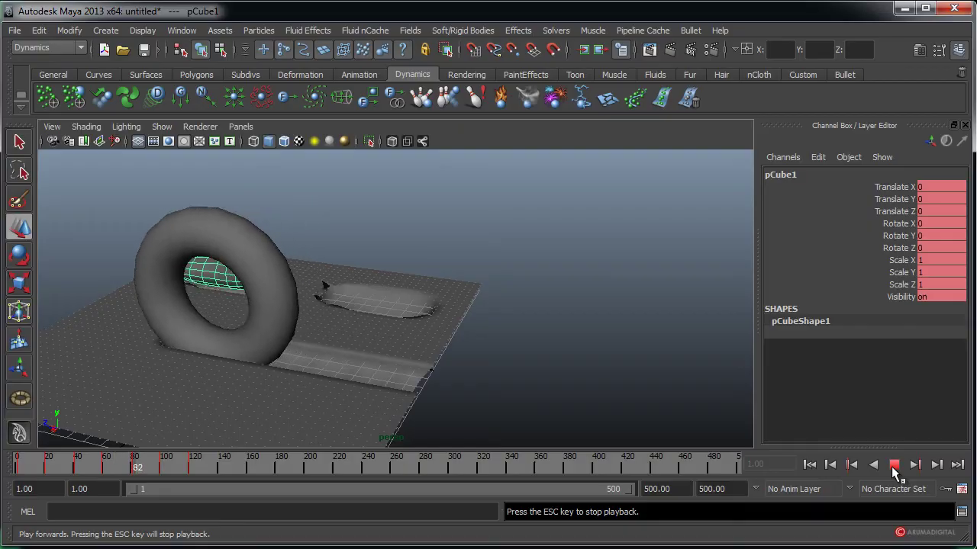
click(892, 465)
mouse_move(417, 397)
alt+mouse_down()
mouse_move(528, 371)
mouse_move(353, 342)
mouse_move(414, 364)
mouse_move(506, 348)
mouse_move(388, 361)
mouse_move(464, 362)
mouse_move(410, 375)
mouse_move(449, 362)
mouse_move(443, 349)
mouse_move(442, 359)
alt+mouse_up()
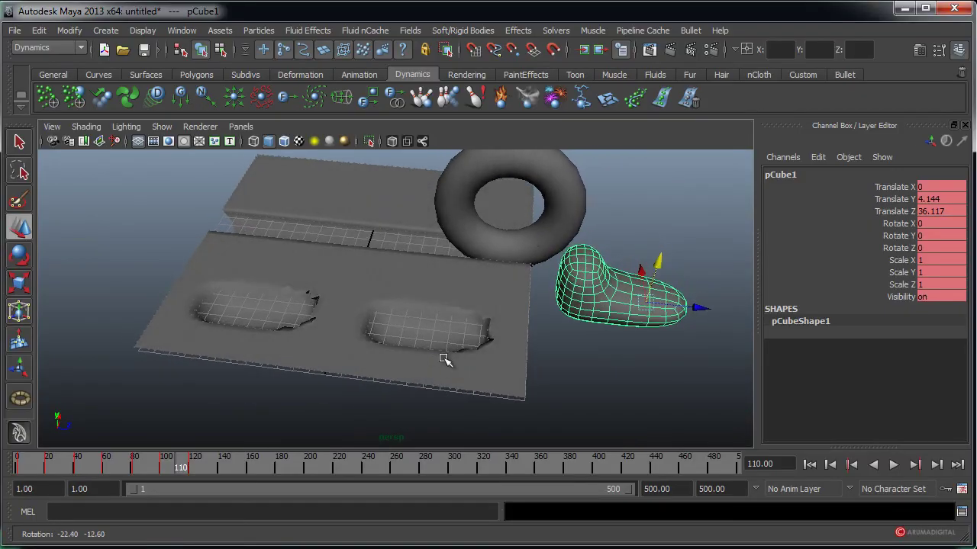
mouse_move(545, 277)
alt+middle_down()
mouse_move(492, 317)
mouse_move(492, 348)
alt+middle_up()
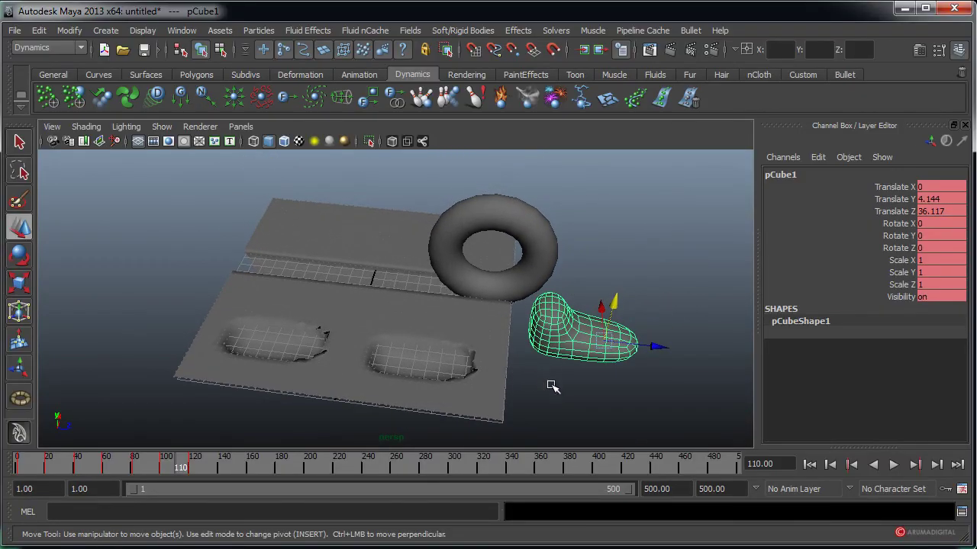
alt+drag(552, 387, 563, 388)
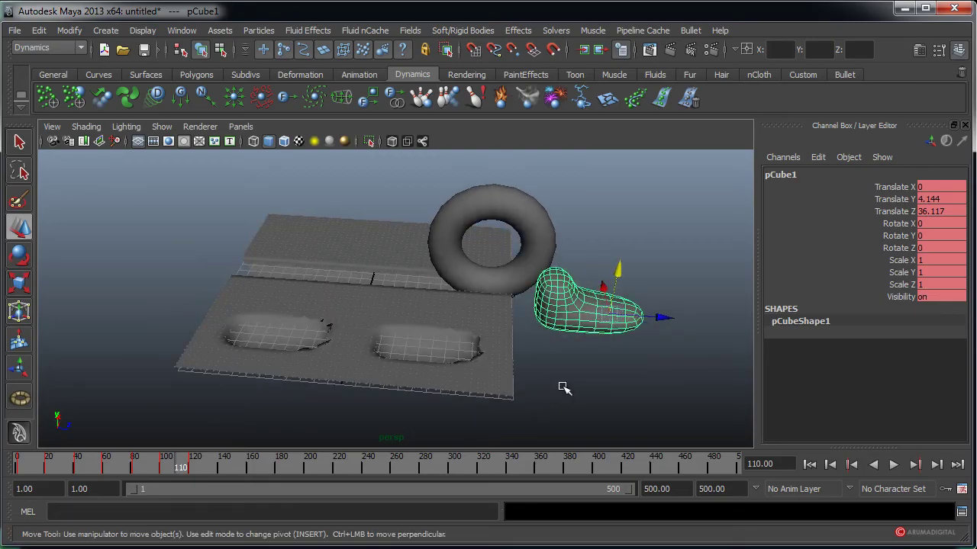